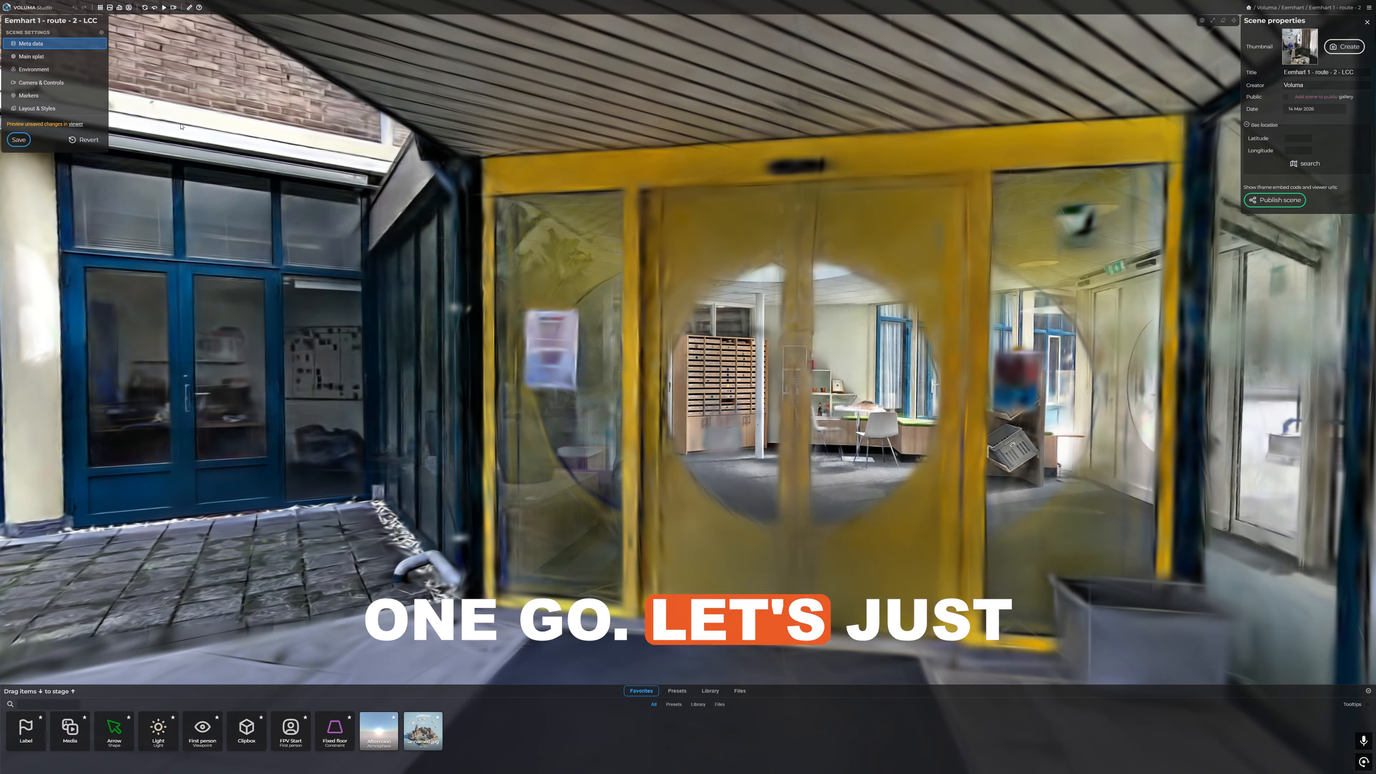
Step: Set the main splat's desktop maximum to 37.5 million splats and display the whole scan as a point cloud
left_click(39, 61)
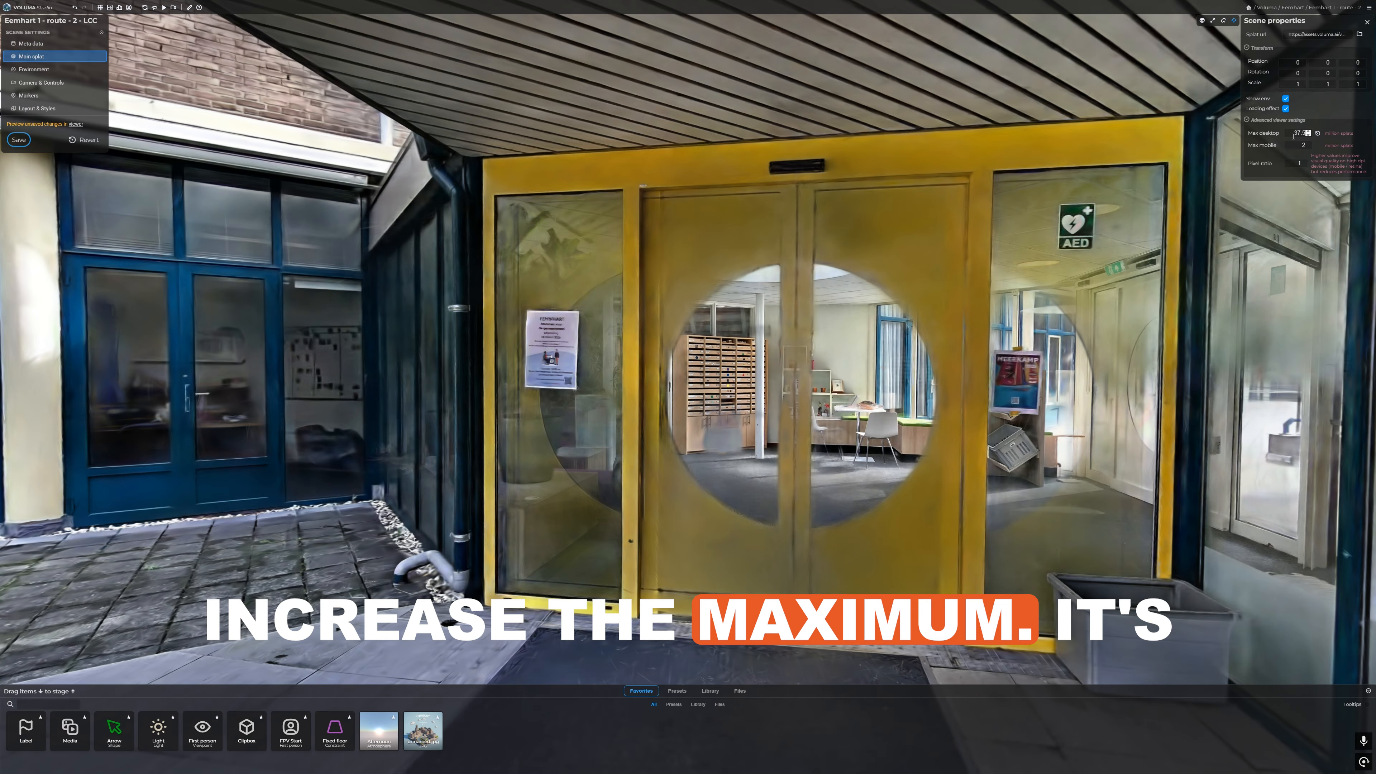
left_click_drag(915, 165, 514, 260)
key("w")
key("w")
scroll(563, 260, "down", 10)
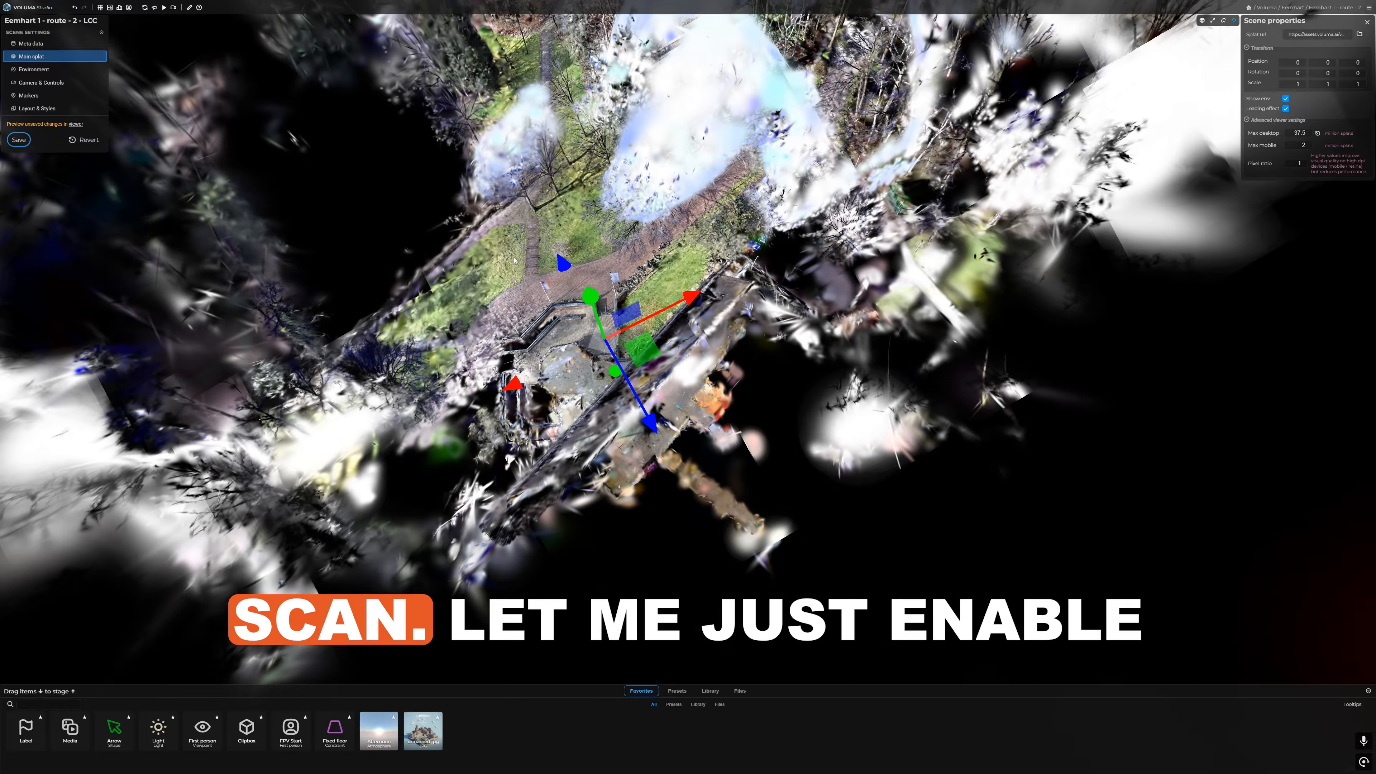
key("p")
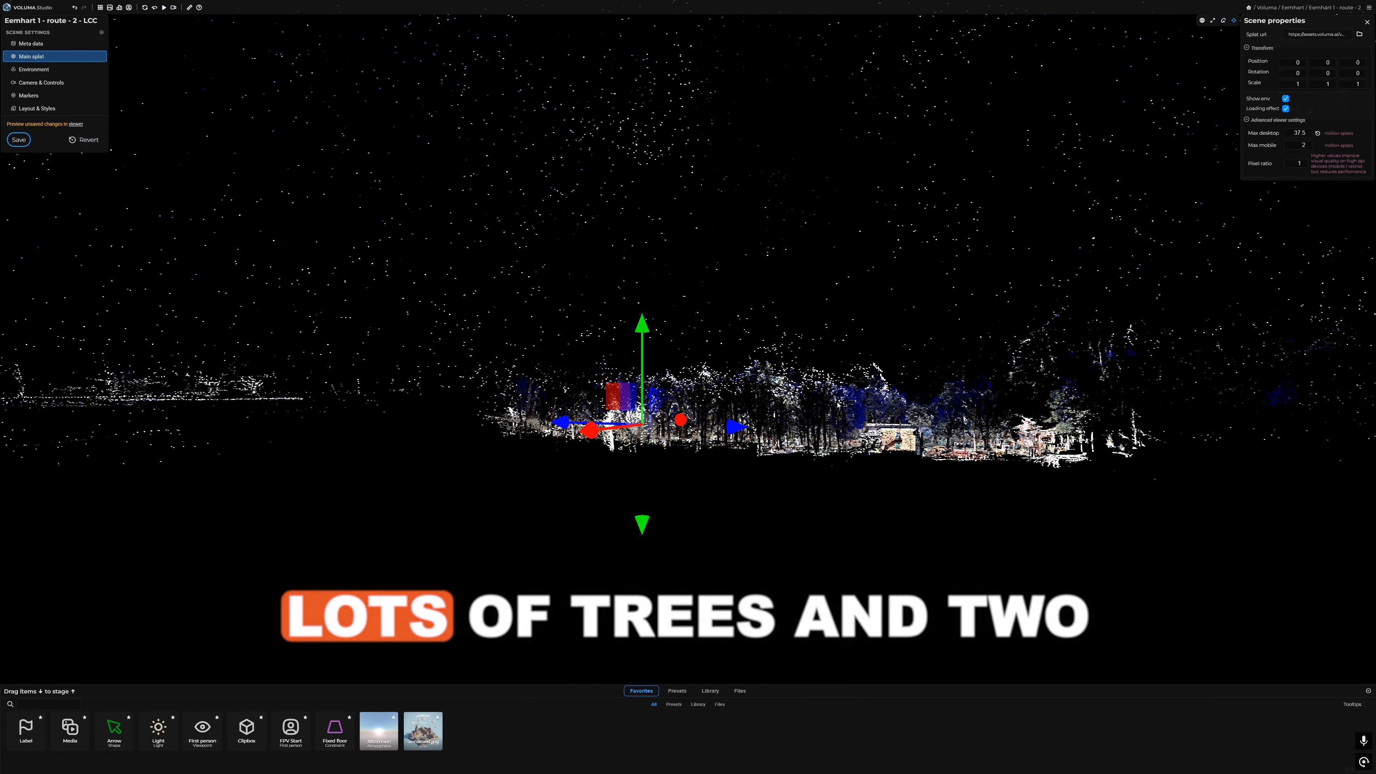
key("]")
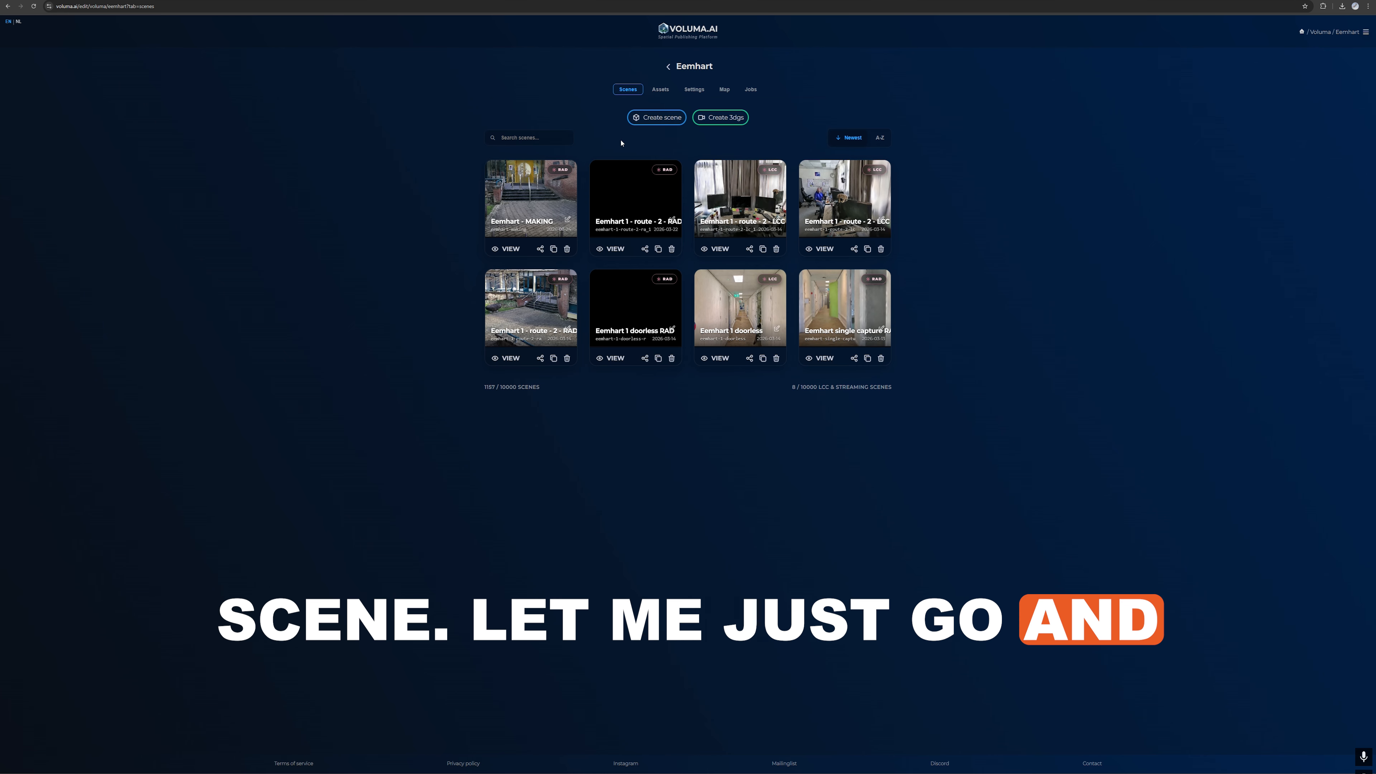
Step: Open the Eemhart - MAKING scene and copy the URL of its main splat
left_click(533, 187)
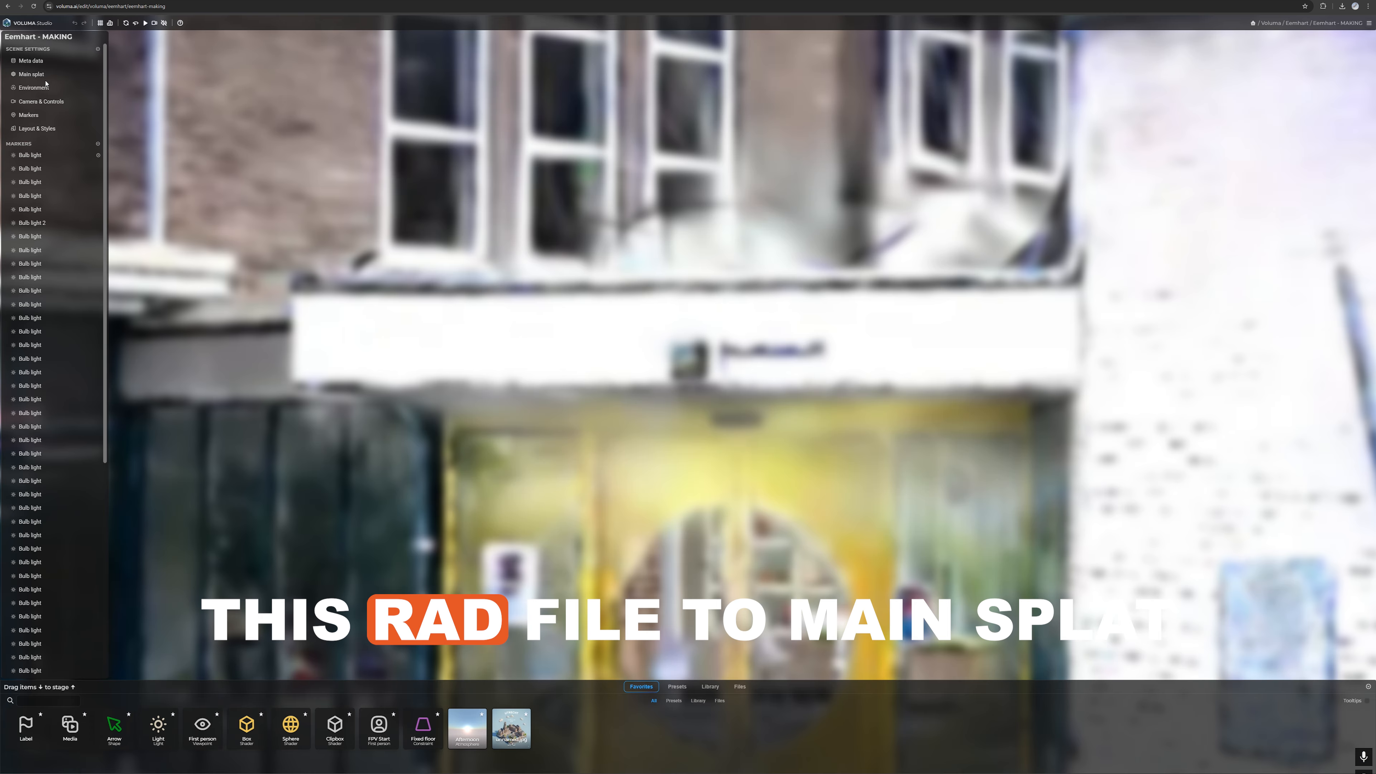
left_click(36, 76)
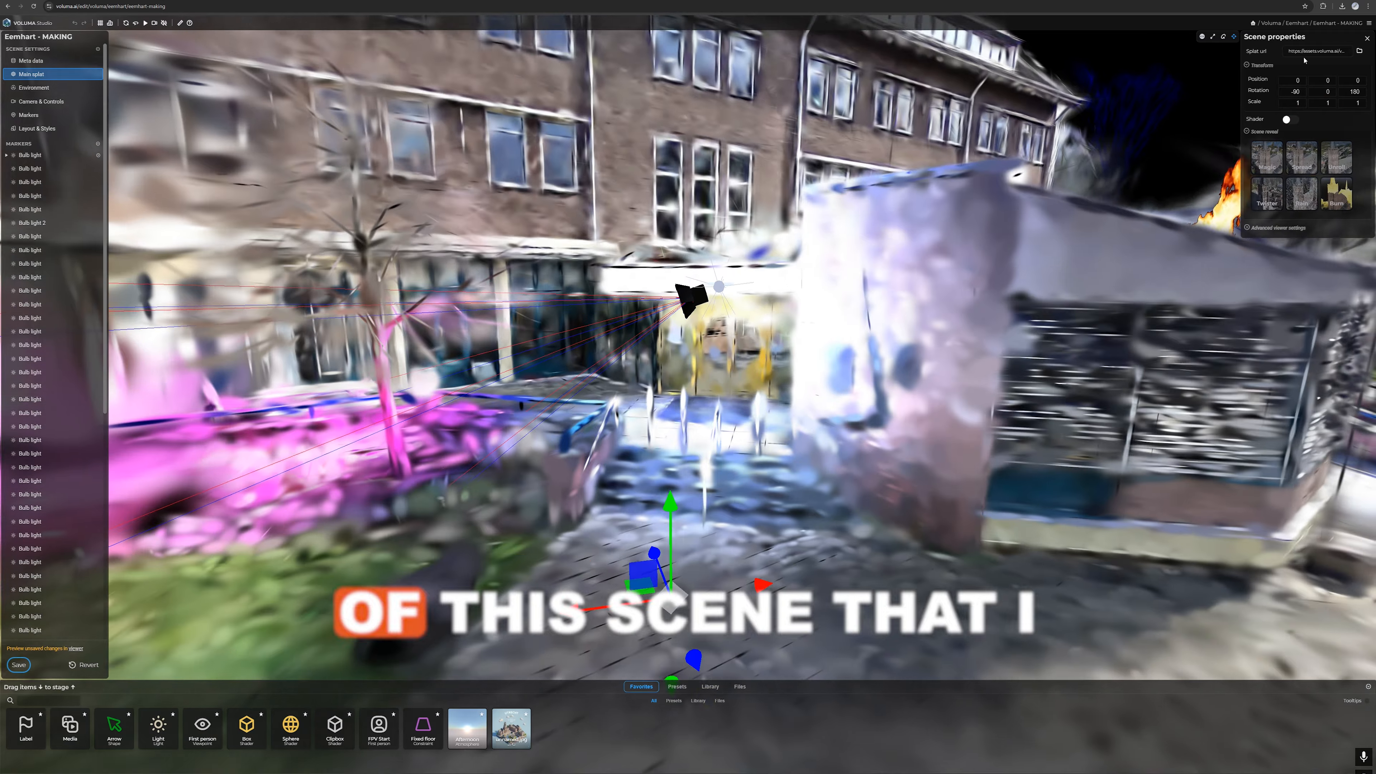
left_click_drag(1347, 52, 1236, 91)
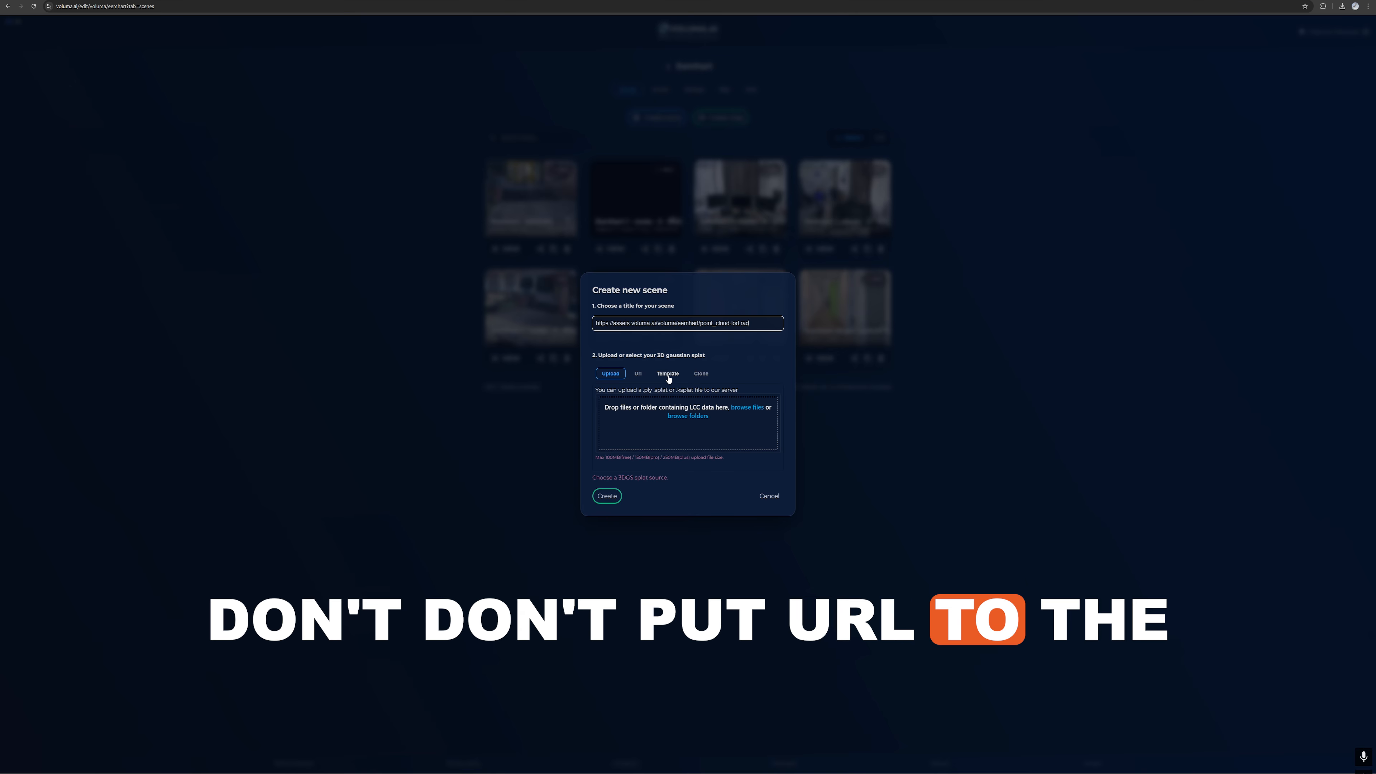
left_click(639, 374)
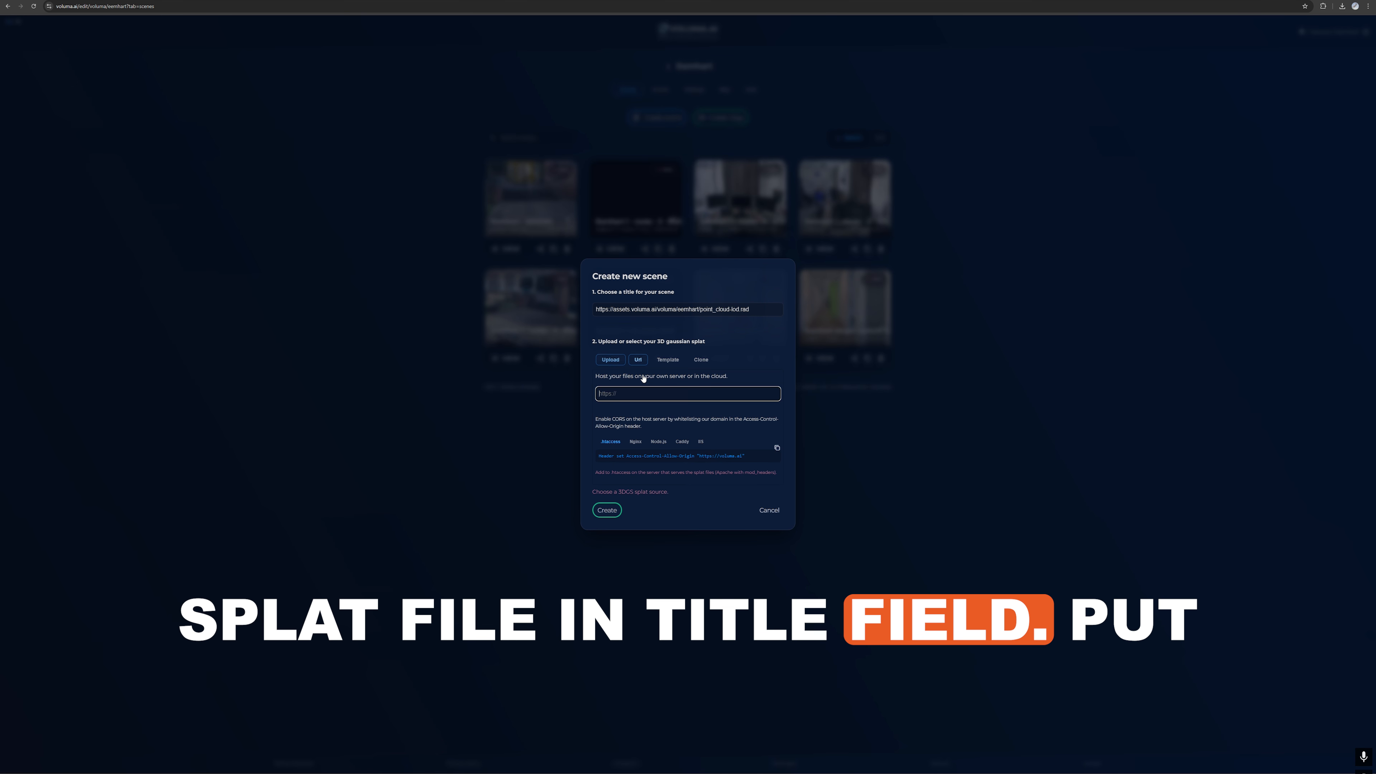
left_click(643, 392)
type("https://assets.voluma.ai/voluma/eemhart/point_cloud-lod.rad")
left_click_drag(751, 310, 535, 329)
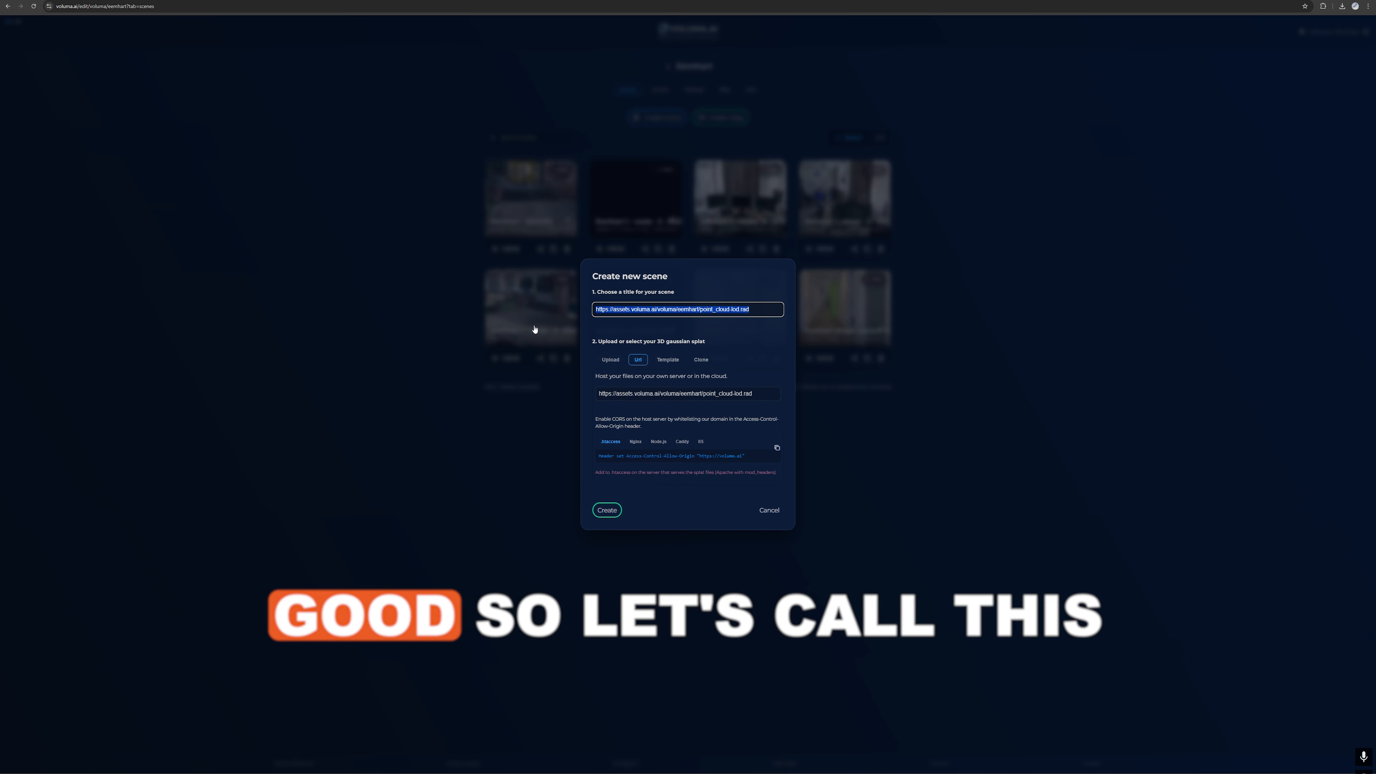
type("T")
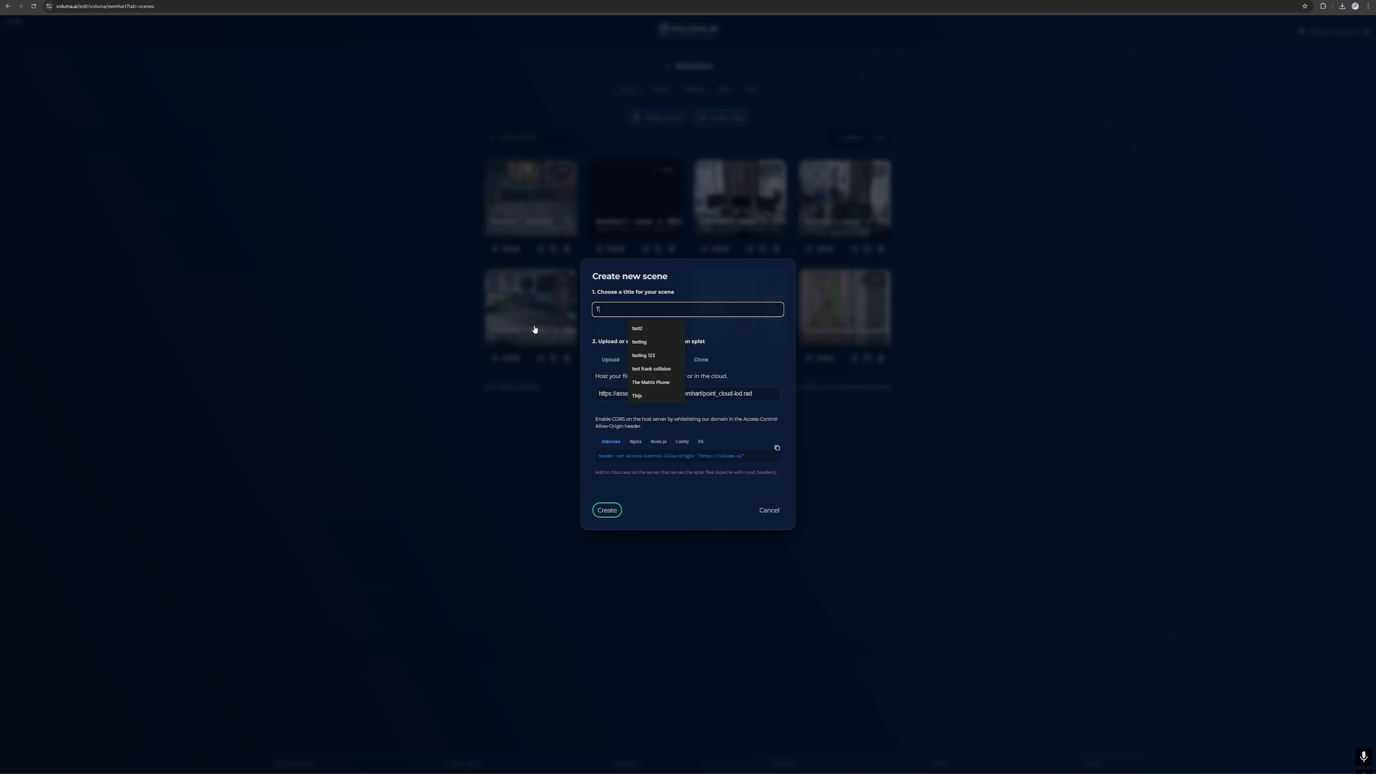
type("raining at night")
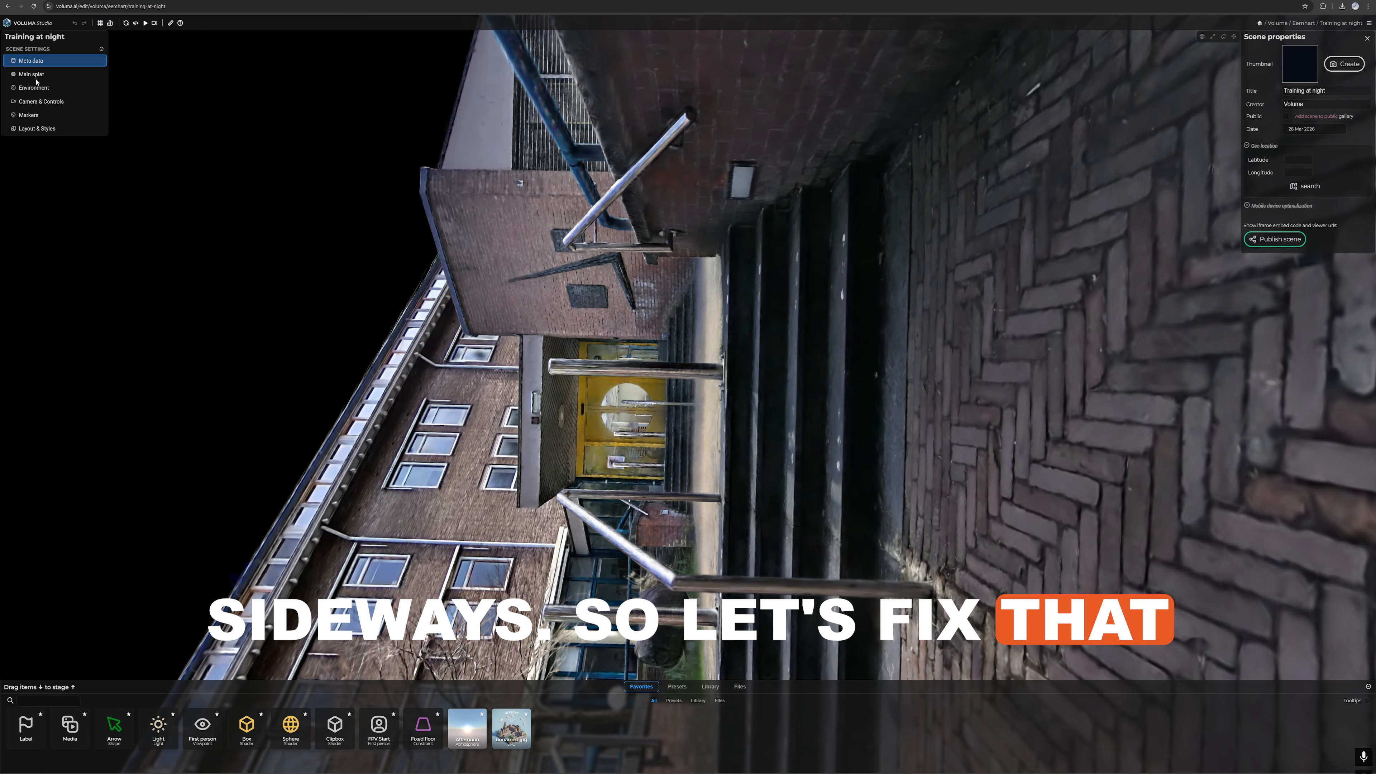
Step: Rotate the main splat to -90 degrees about X so that the building stands upright
left_click(36, 78)
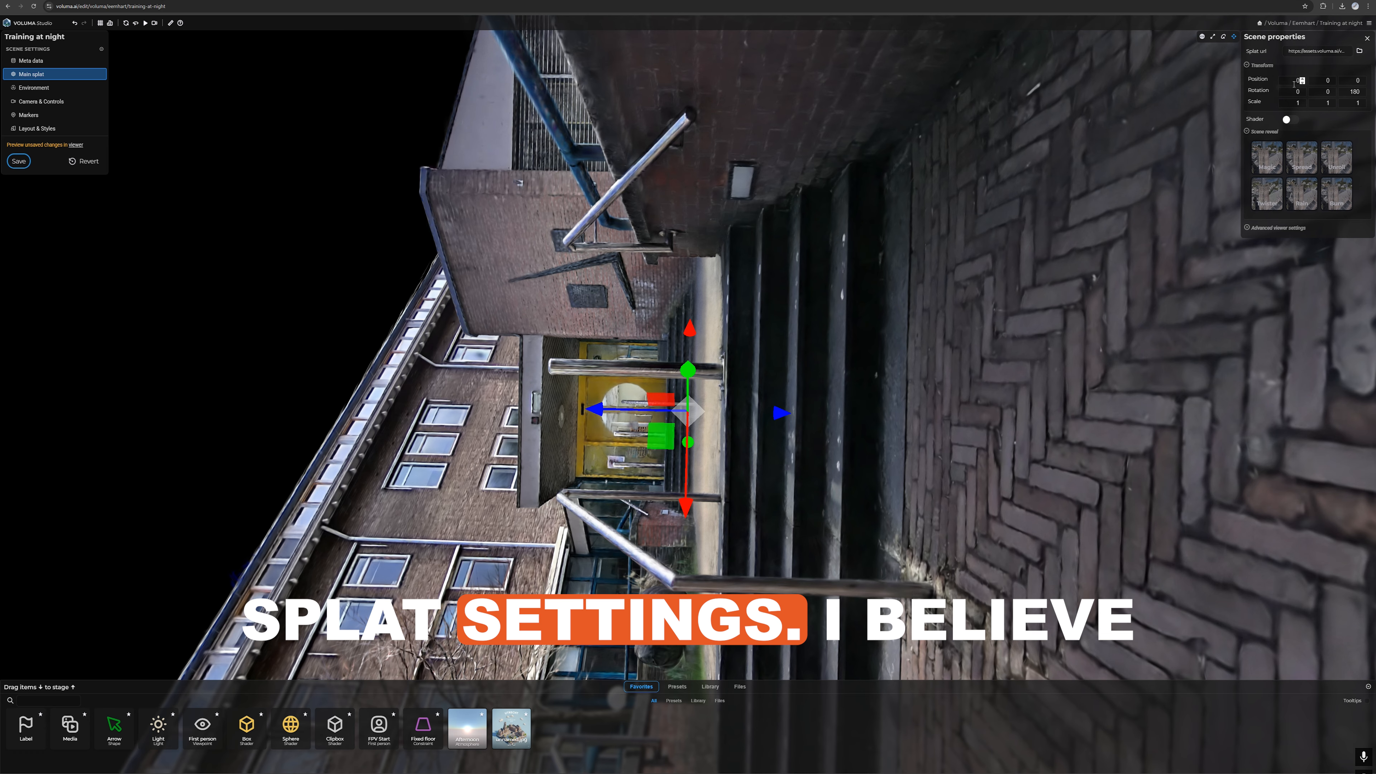
type("-90")
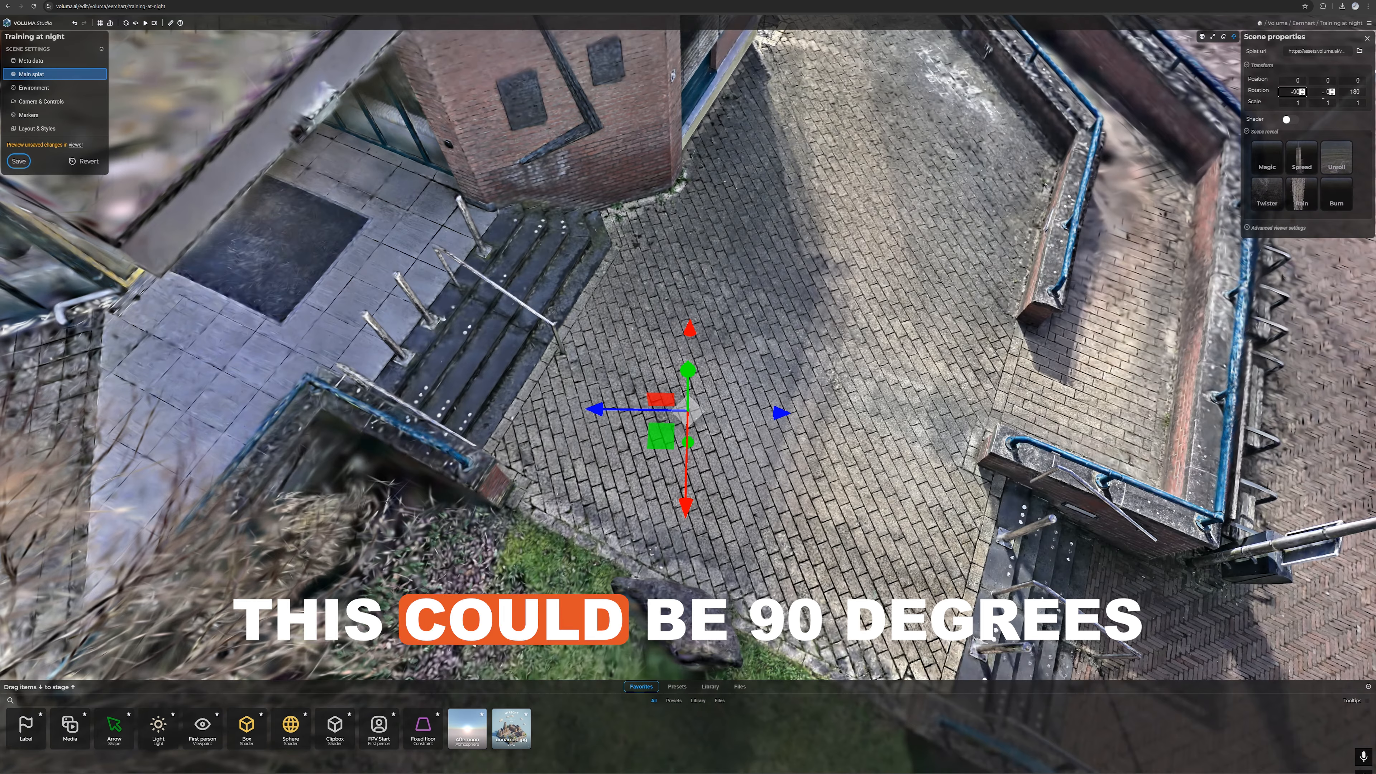
left_click_drag(1042, 341, 622, 218)
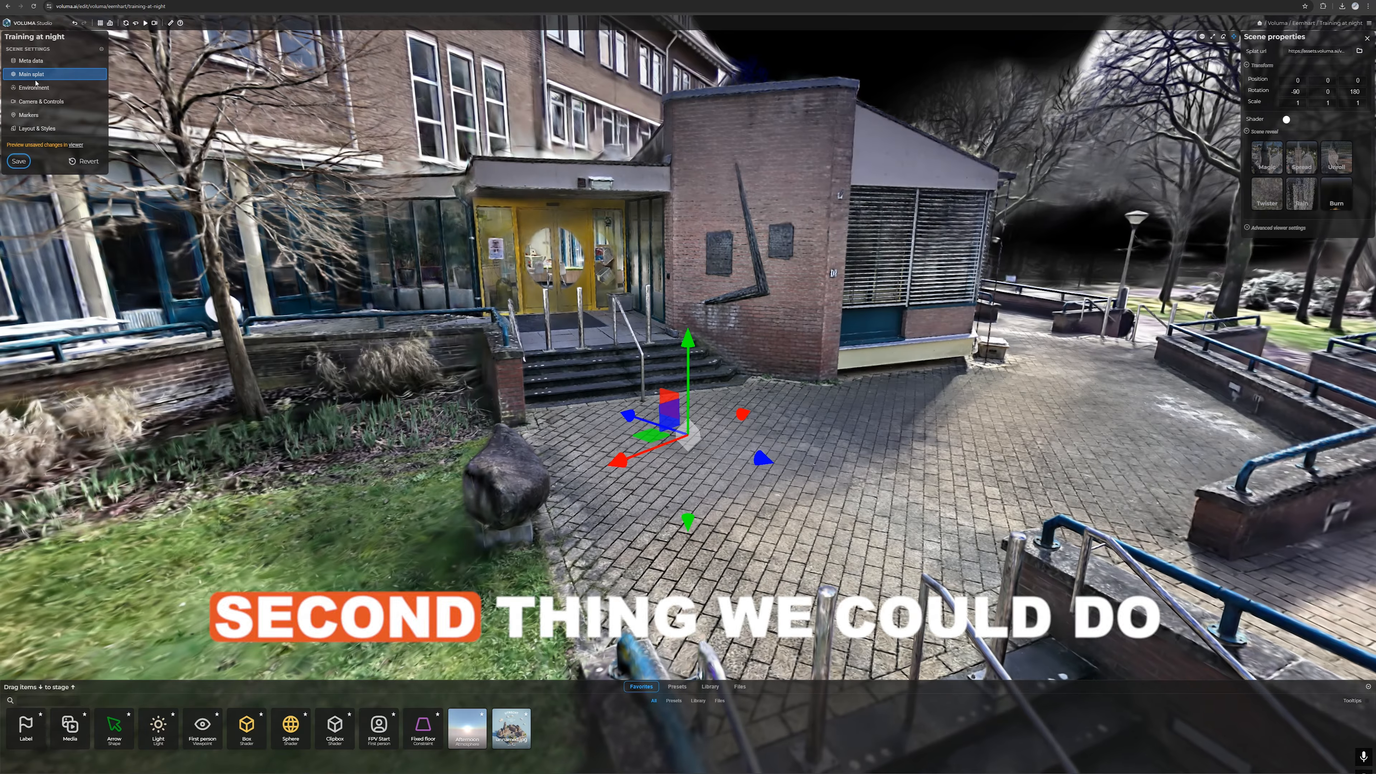
Step: Try the environment's atmosphere with the sun elevation lowered to -21.1, and switch the atmosphere off
left_click(31, 89)
left_click_drag(761, 292, 972, 249)
left_click(1289, 50)
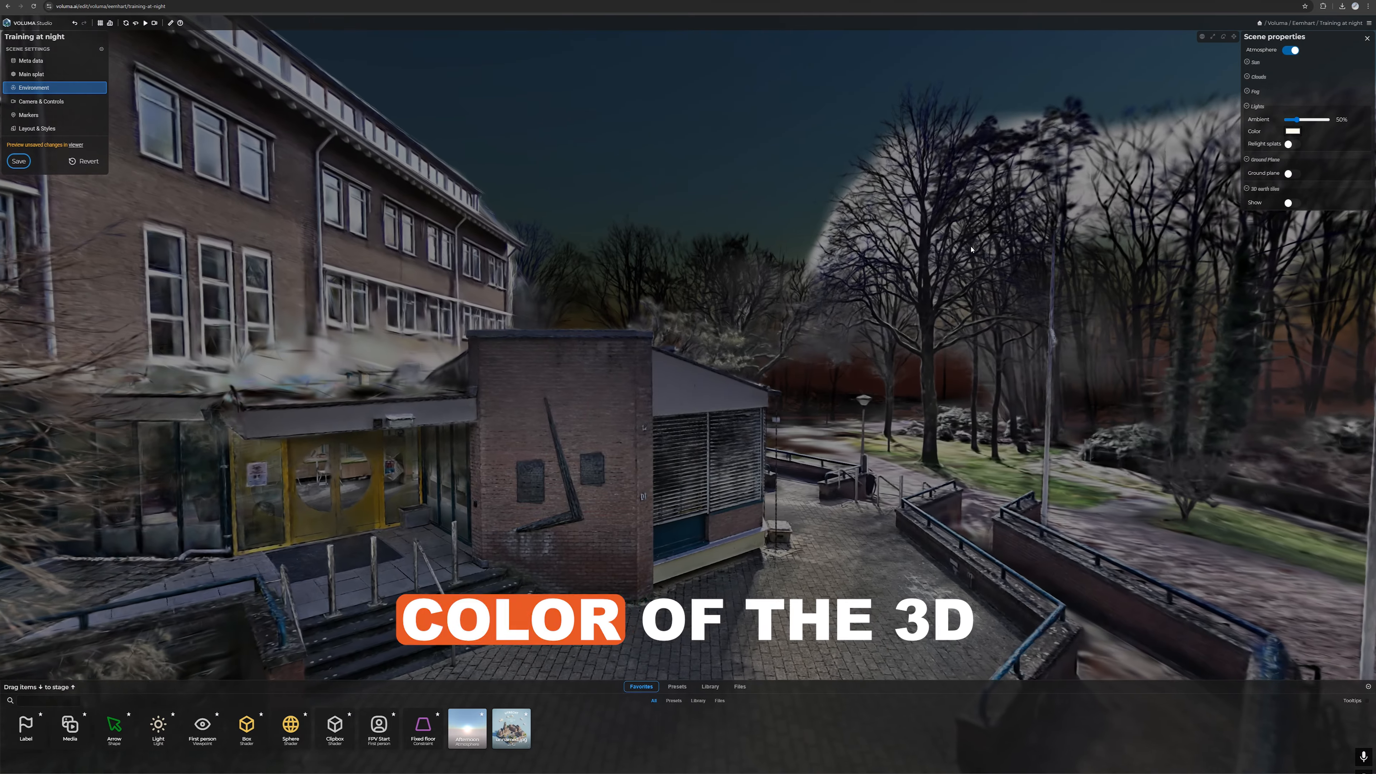
left_click(1248, 62)
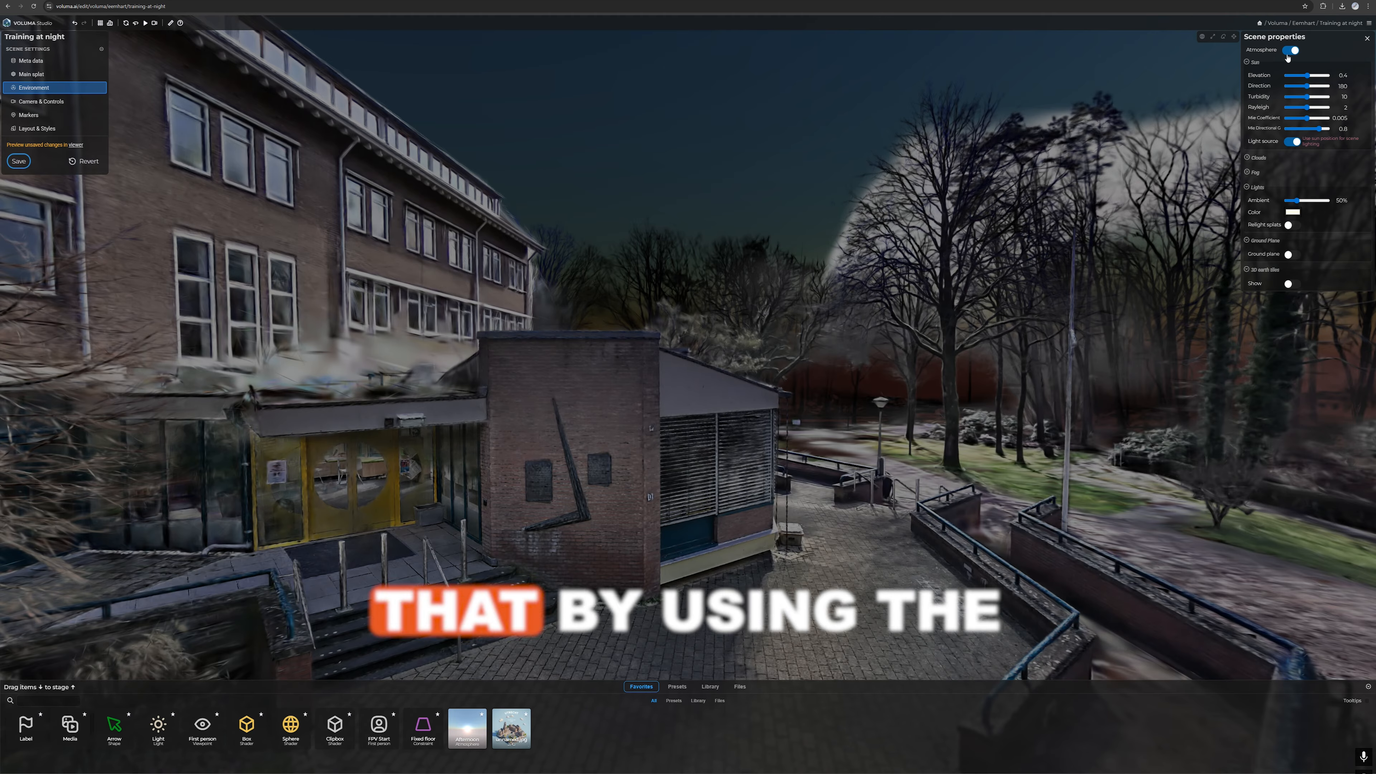
mouse_move(1305, 81)
left_mouse_down()
mouse_move(1321, 78)
mouse_move(1307, 79)
left_mouse_up()
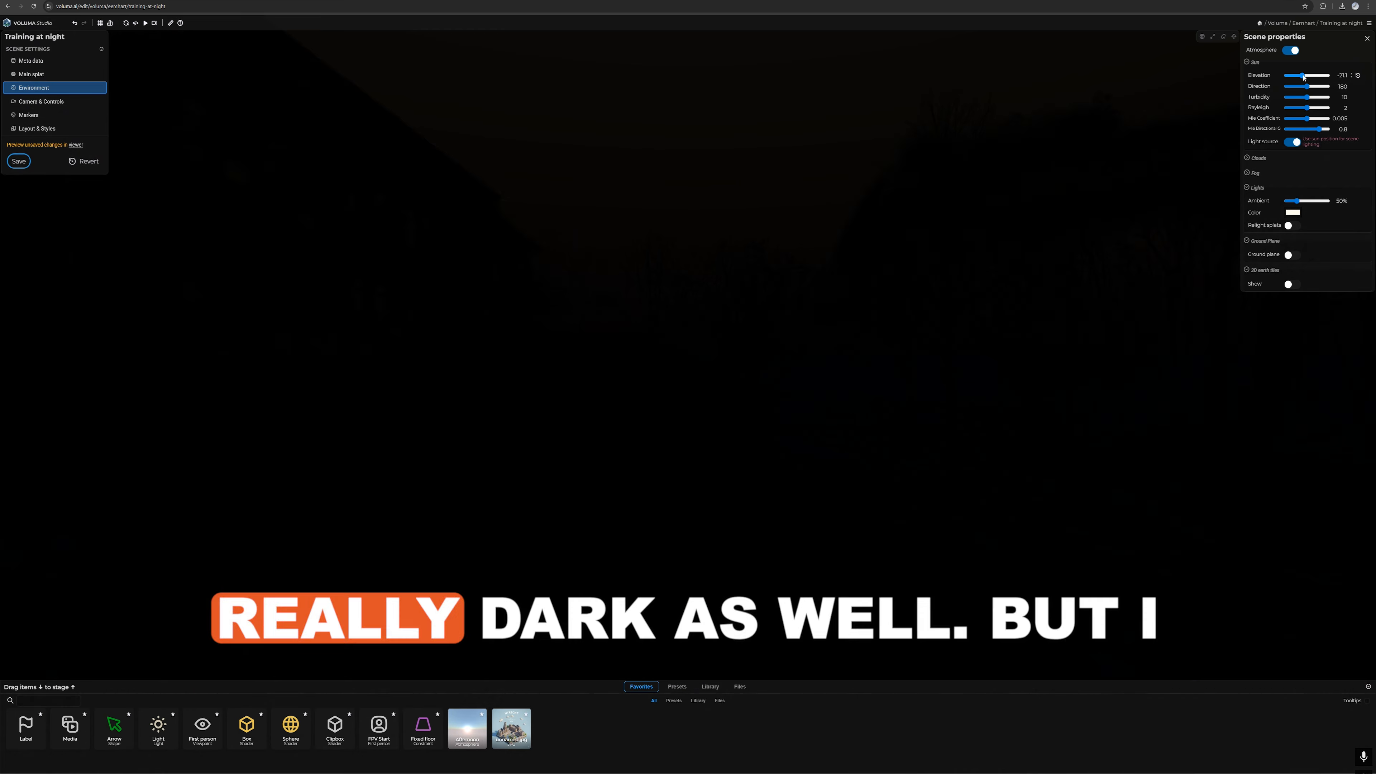
left_click(1291, 49)
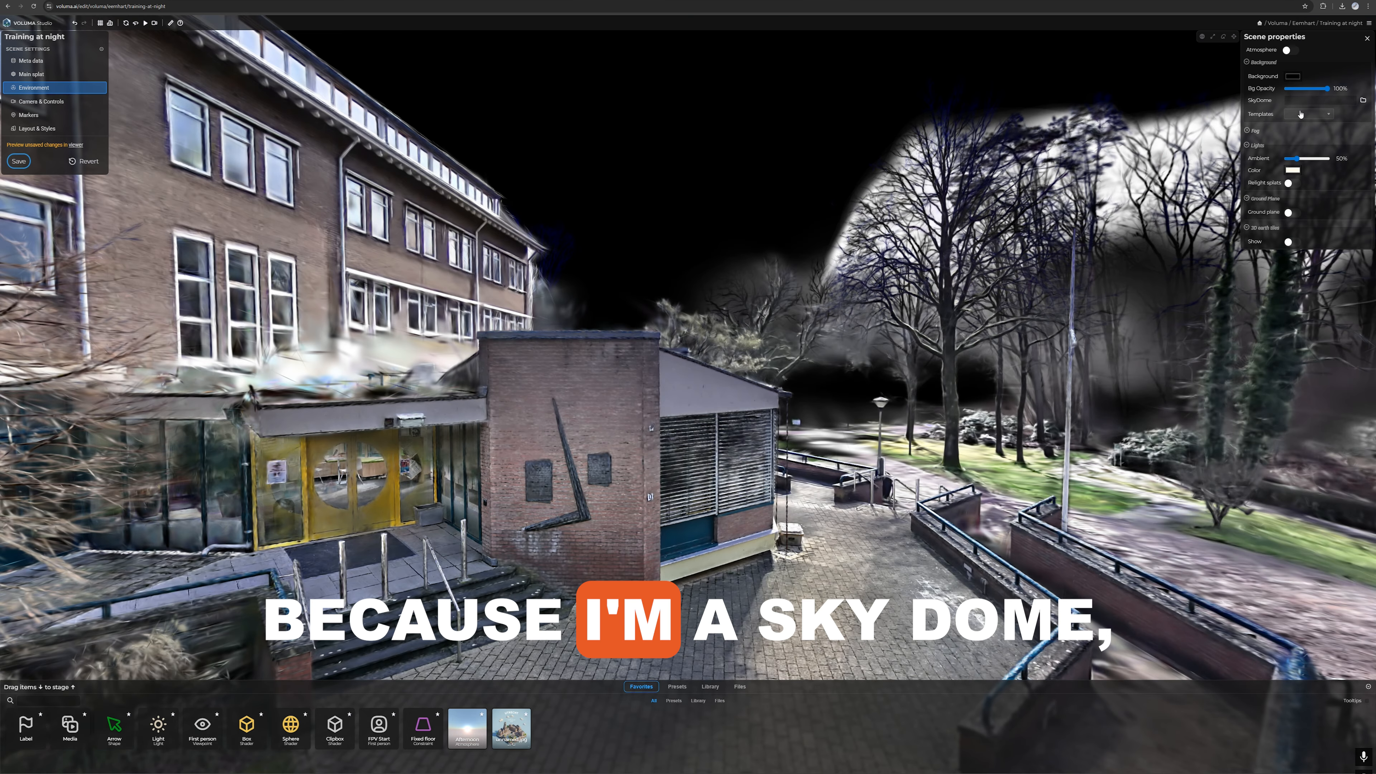
Step: Try the Day sky dome template with relit splats and a tinted ambient light, and return the ambient level to 0%
left_click(1294, 124)
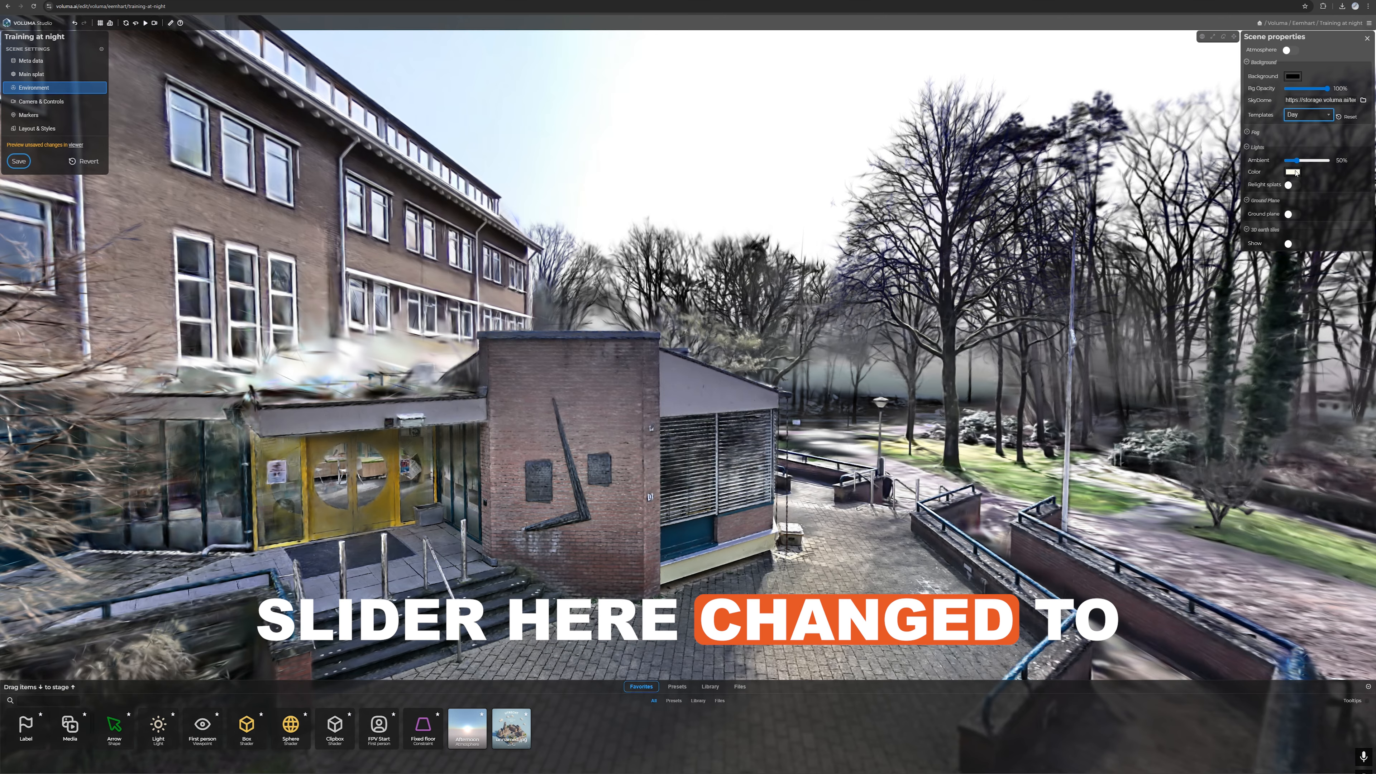
left_click_drag(1296, 160, 1298, 161)
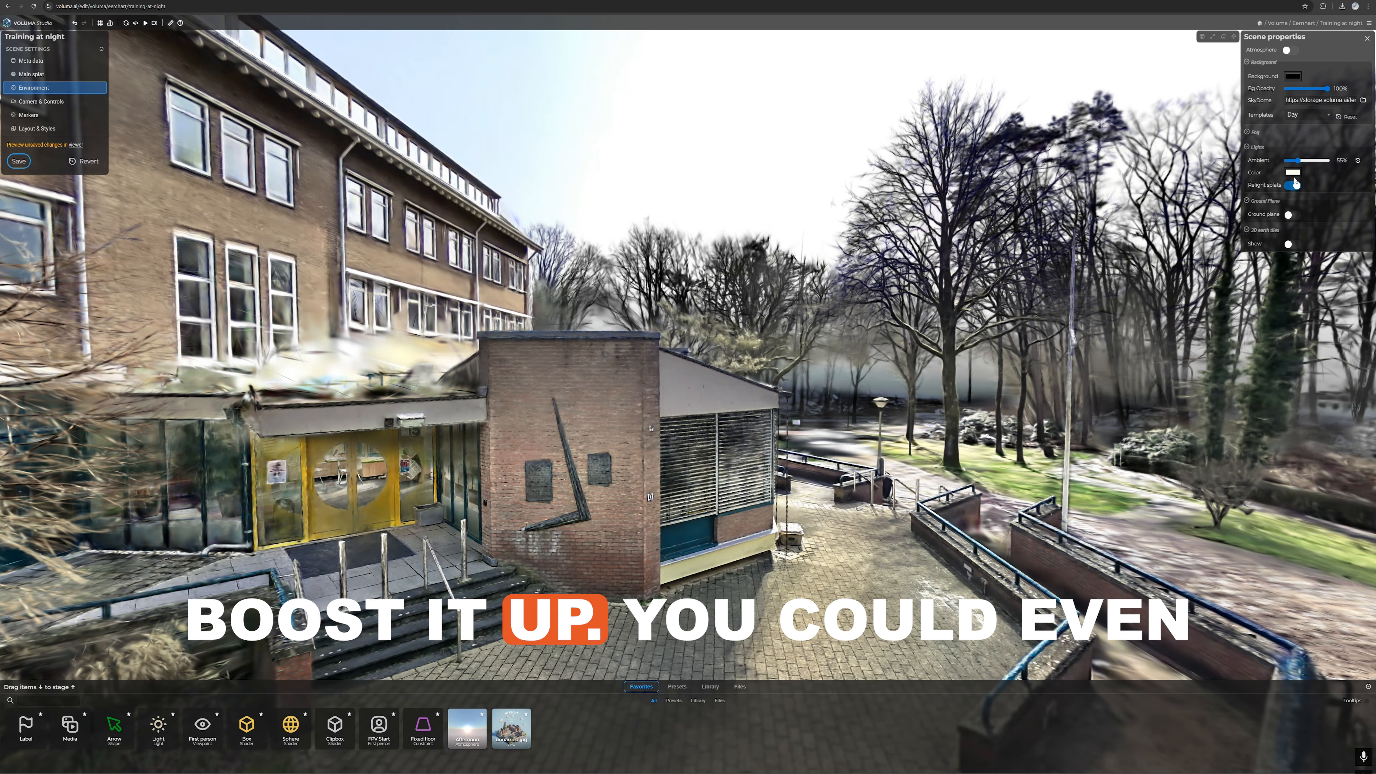
left_click(1293, 172)
left_click(1334, 186)
left_click(1329, 238)
left_click_drag(1298, 161, 1284, 161)
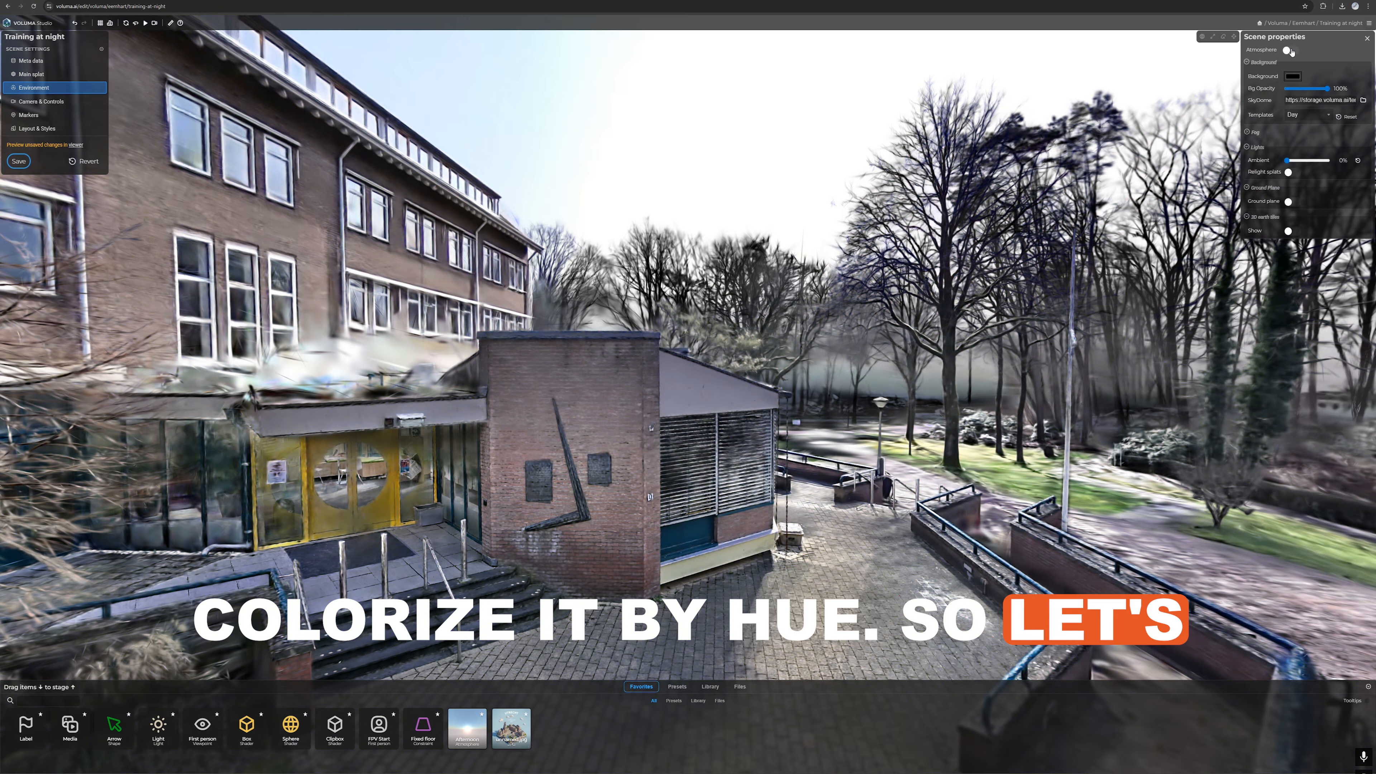
Step: Re-enable the atmosphere and open its sun settings
left_click(1292, 52)
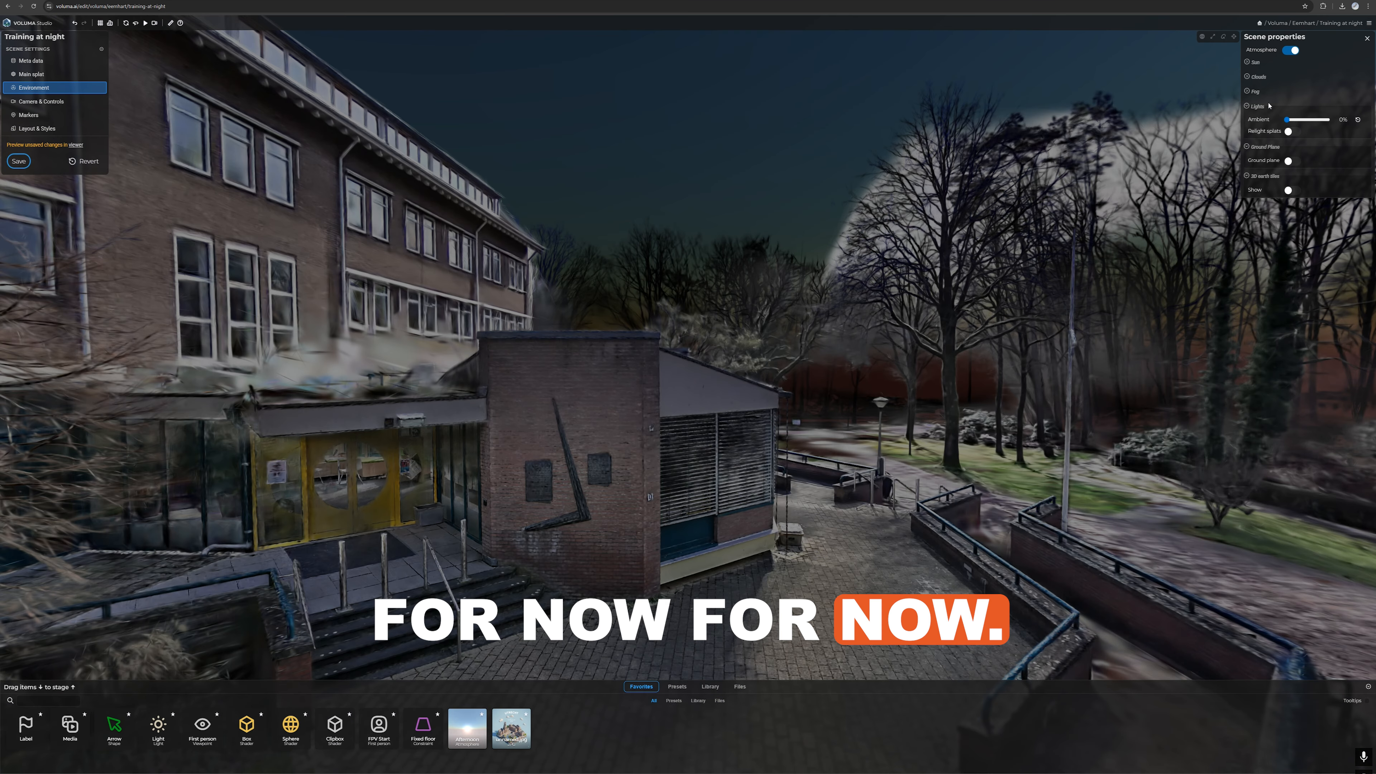
left_click(1255, 62)
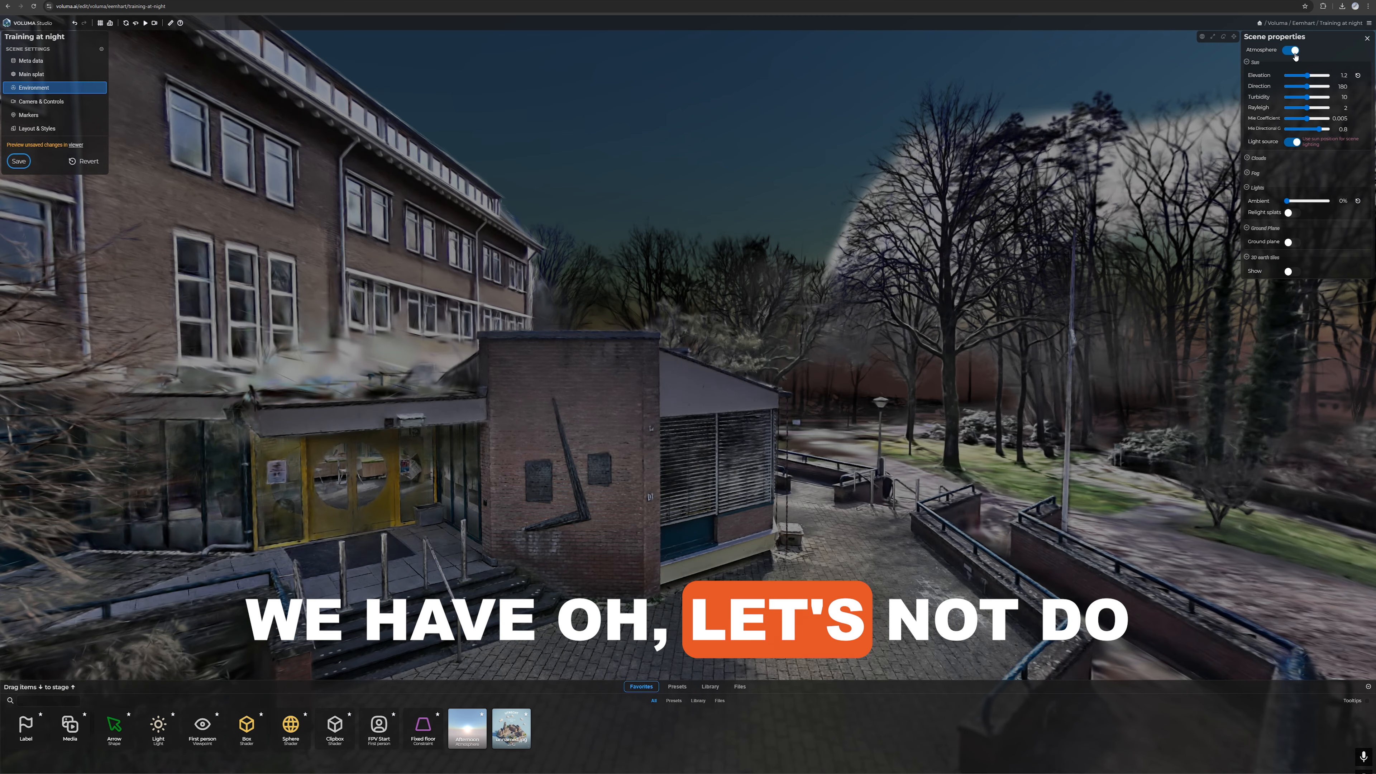
Step: Replace the atmosphere with the Stars dark sky dome and relight the splats with a bluish ambient light at 9%
left_click(1295, 54)
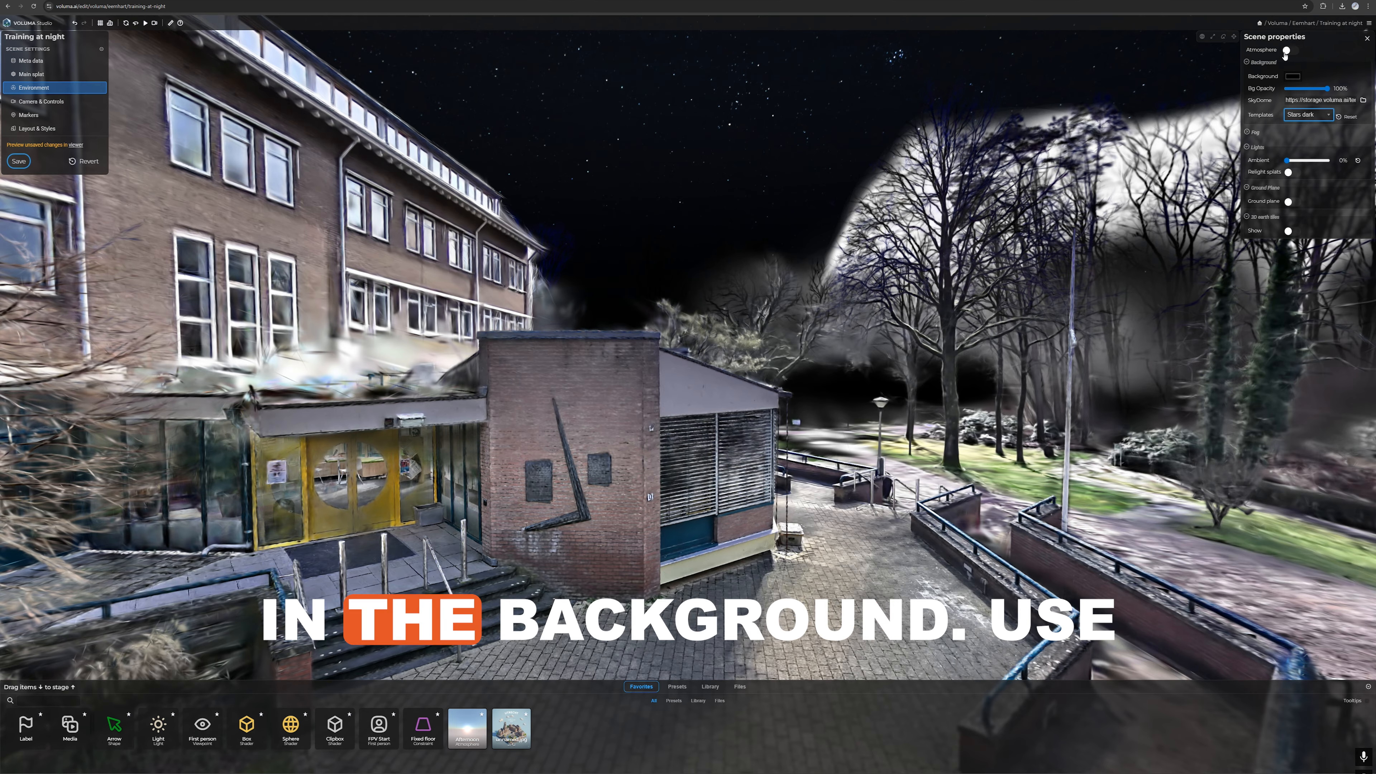
left_click_drag(1288, 161, 1298, 162)
left_click(1293, 172)
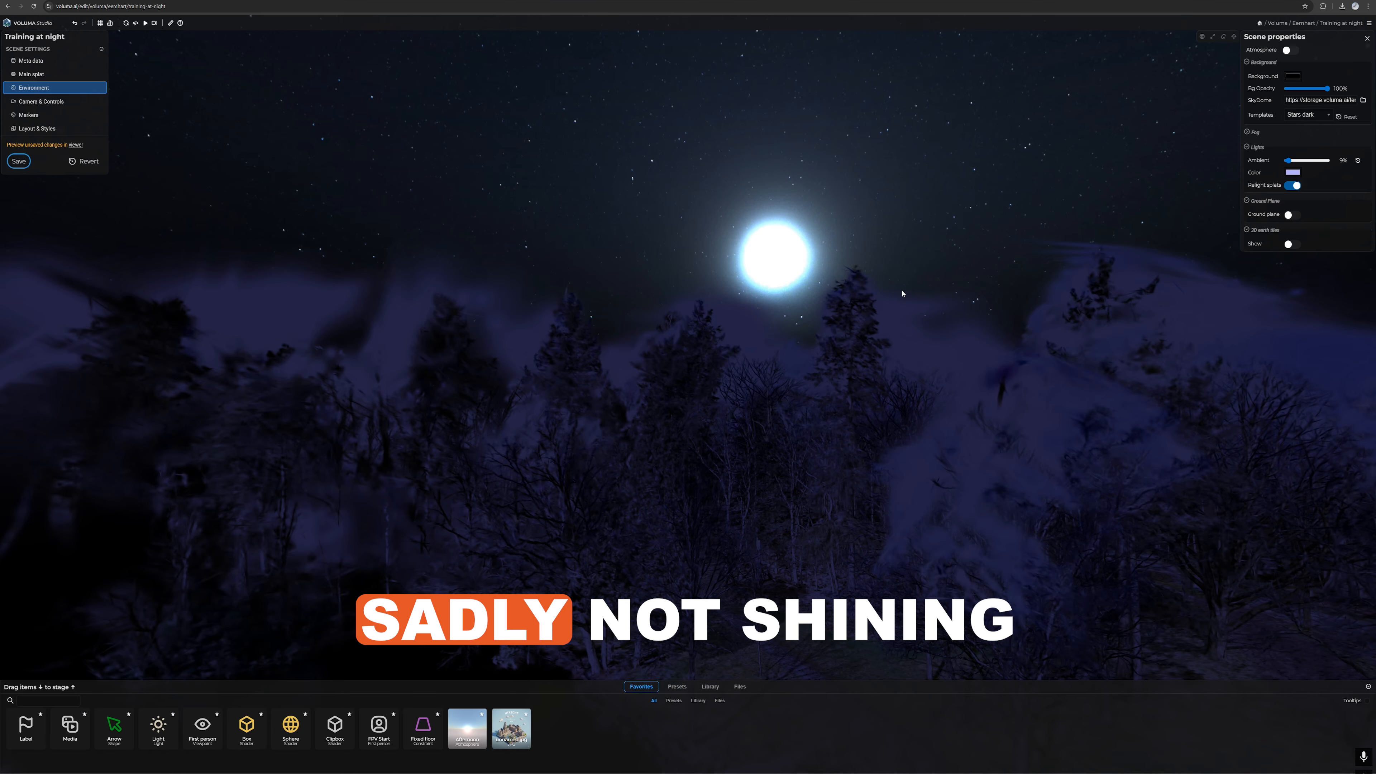
Step: Add a directional light in front of the building with an intensity of 0.5 and a white colour
left_click_drag(923, 309, 785, 351)
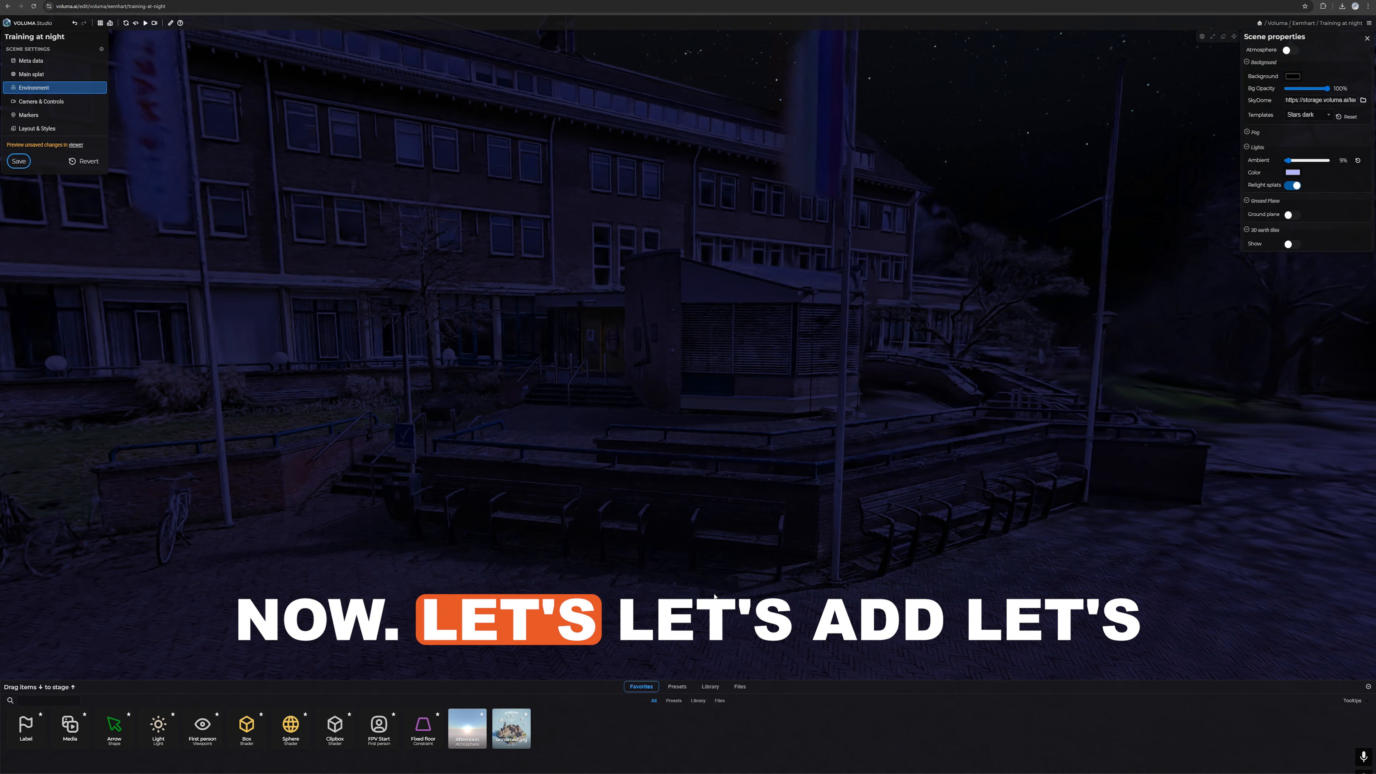
left_click(681, 688)
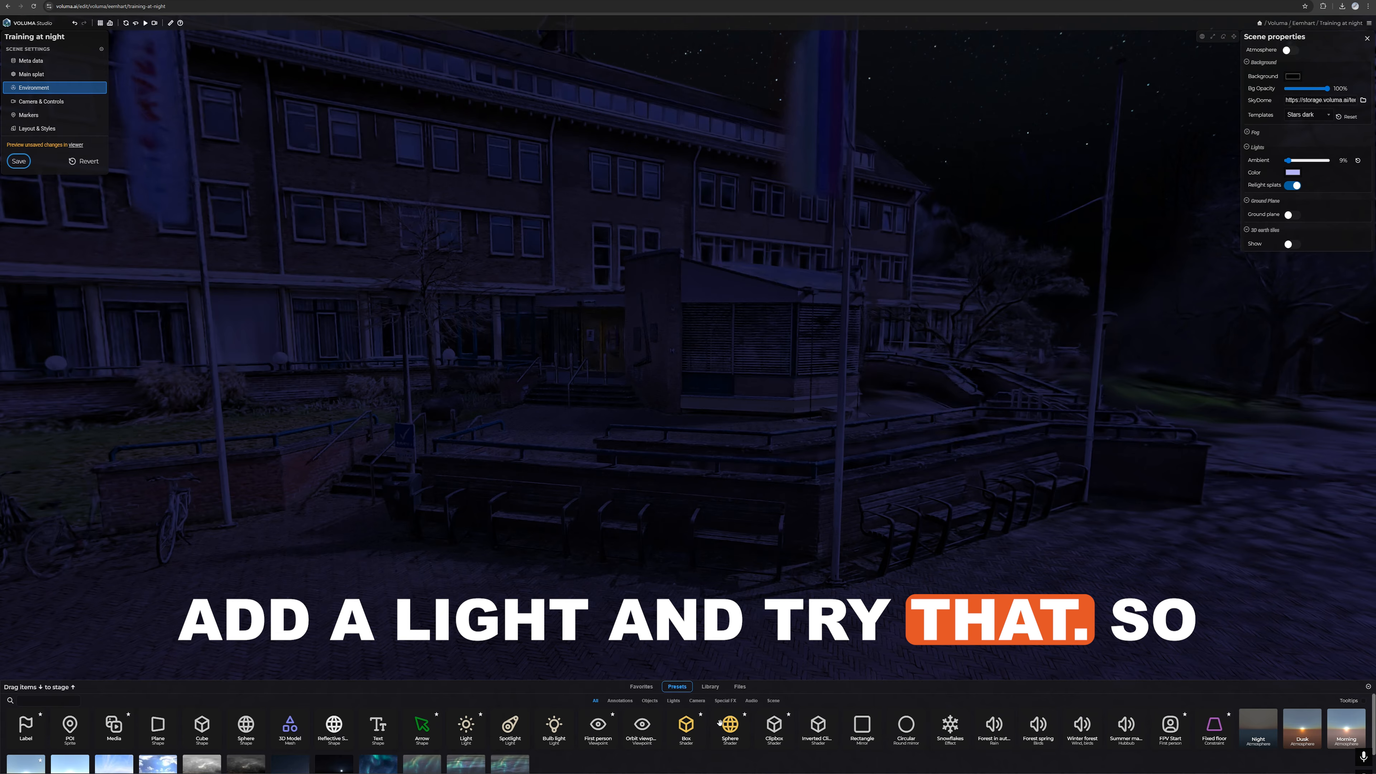
left_click(465, 724)
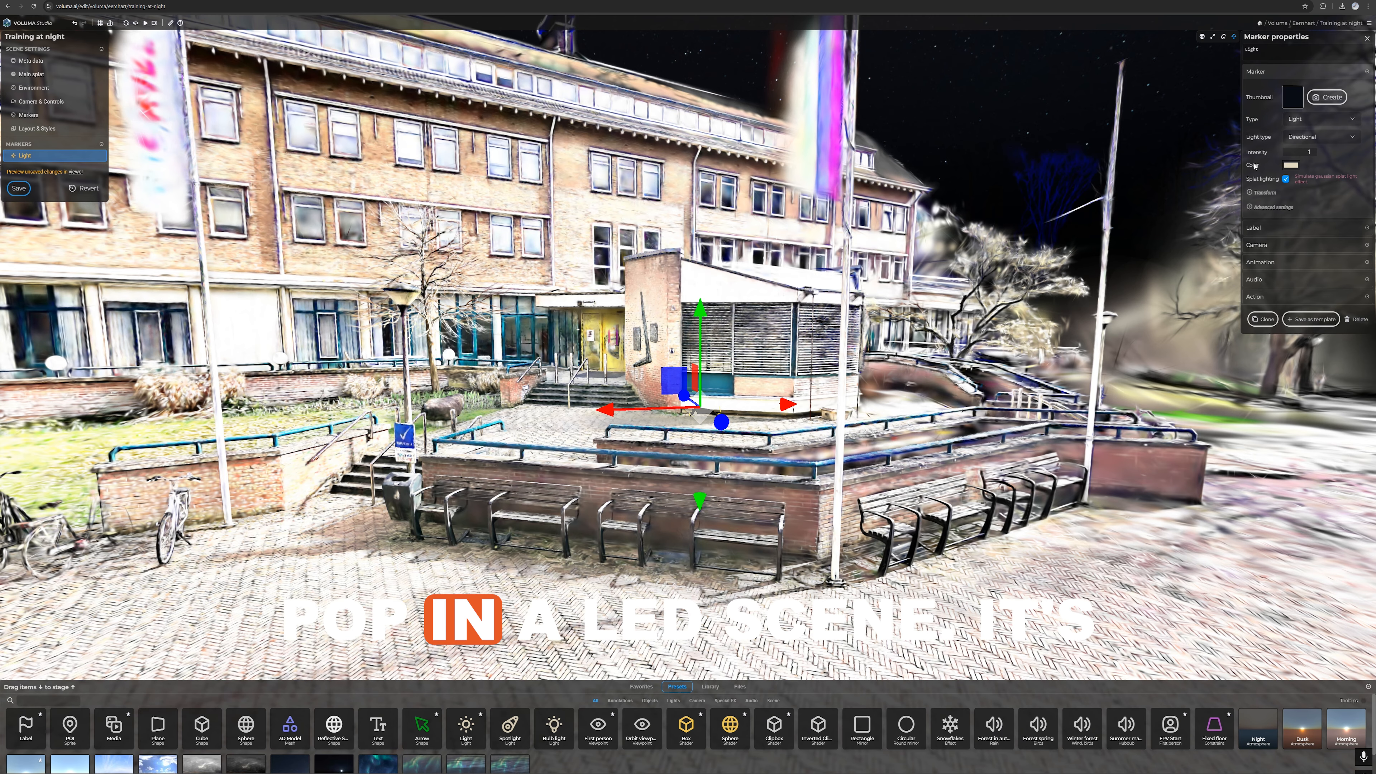
type(".5")
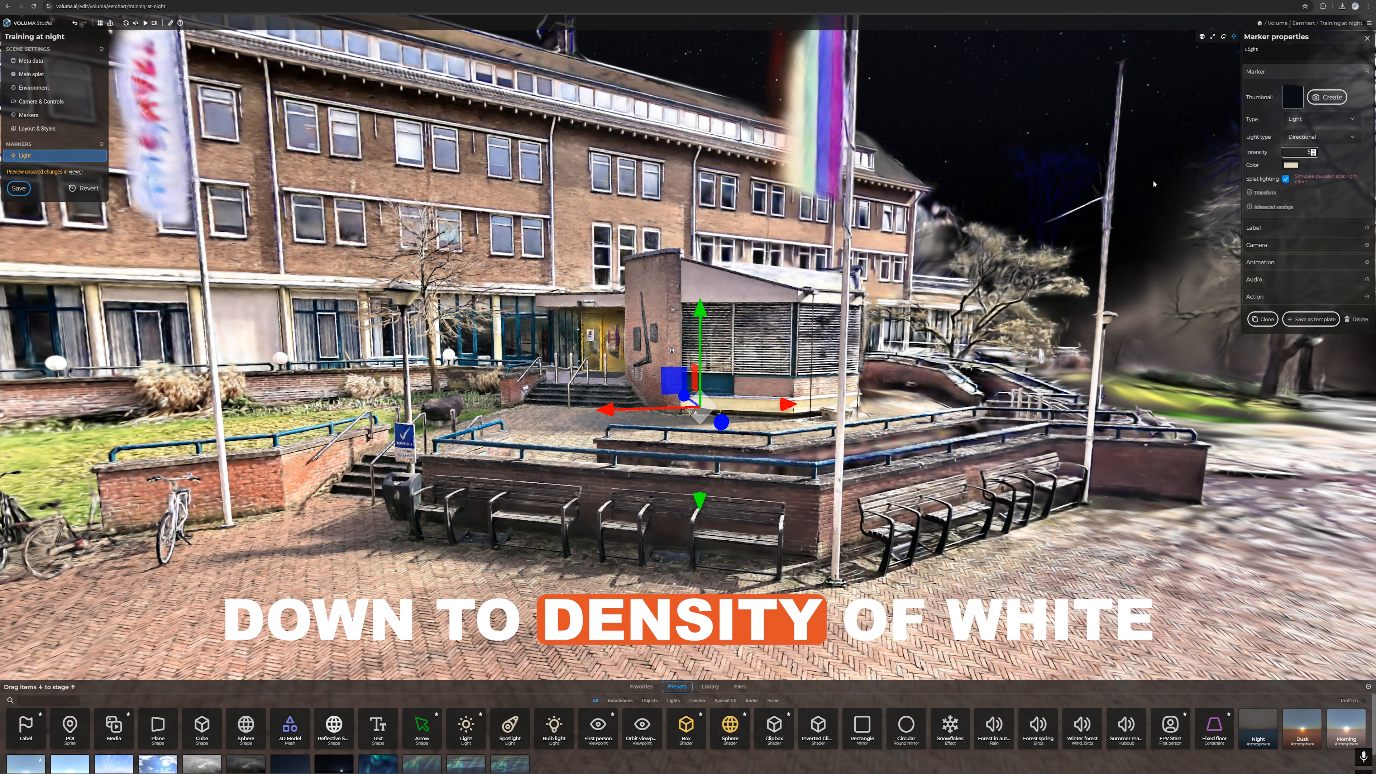
left_click(1291, 165)
left_click(1284, 172)
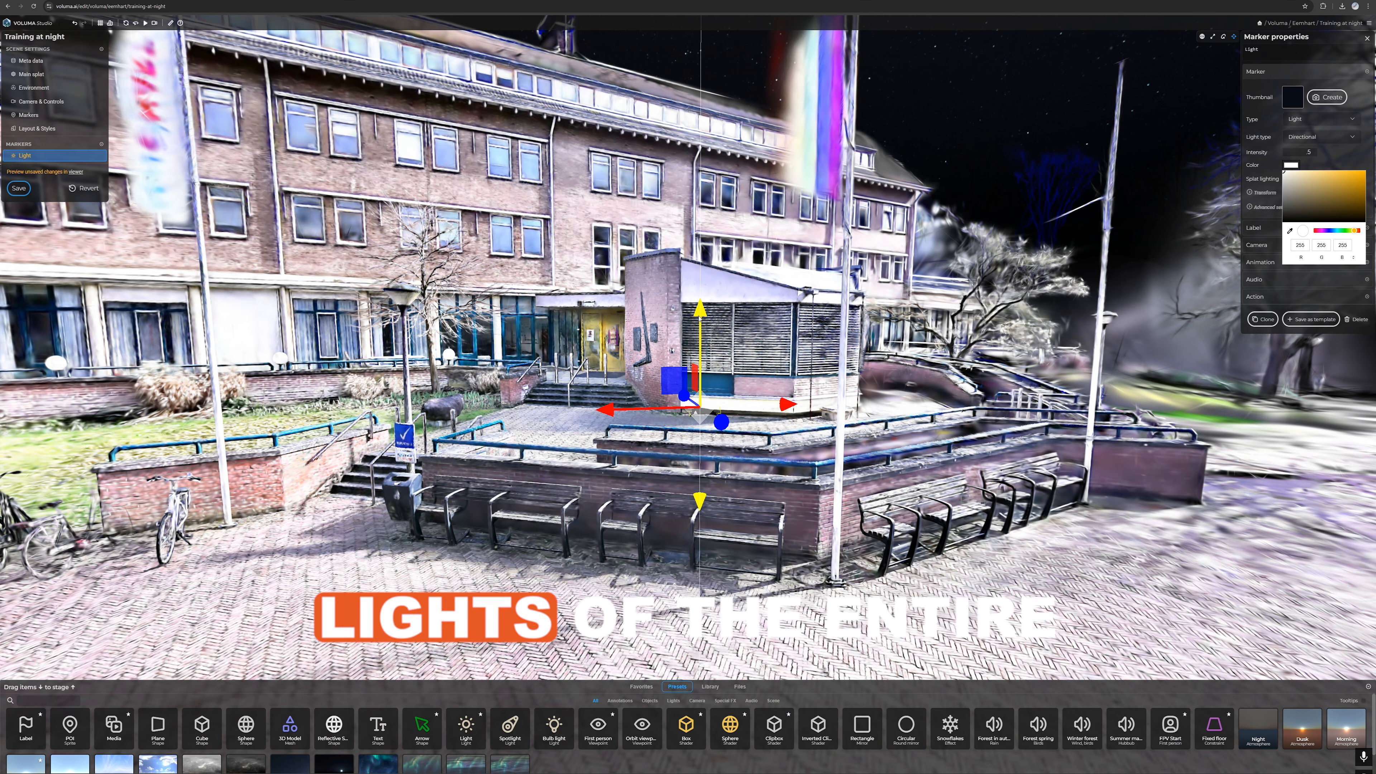
Step: Move the light higher and slightly sideways towards the flagpole, and rotate it about its vertical axis
left_click_drag(699, 318, 698, 219)
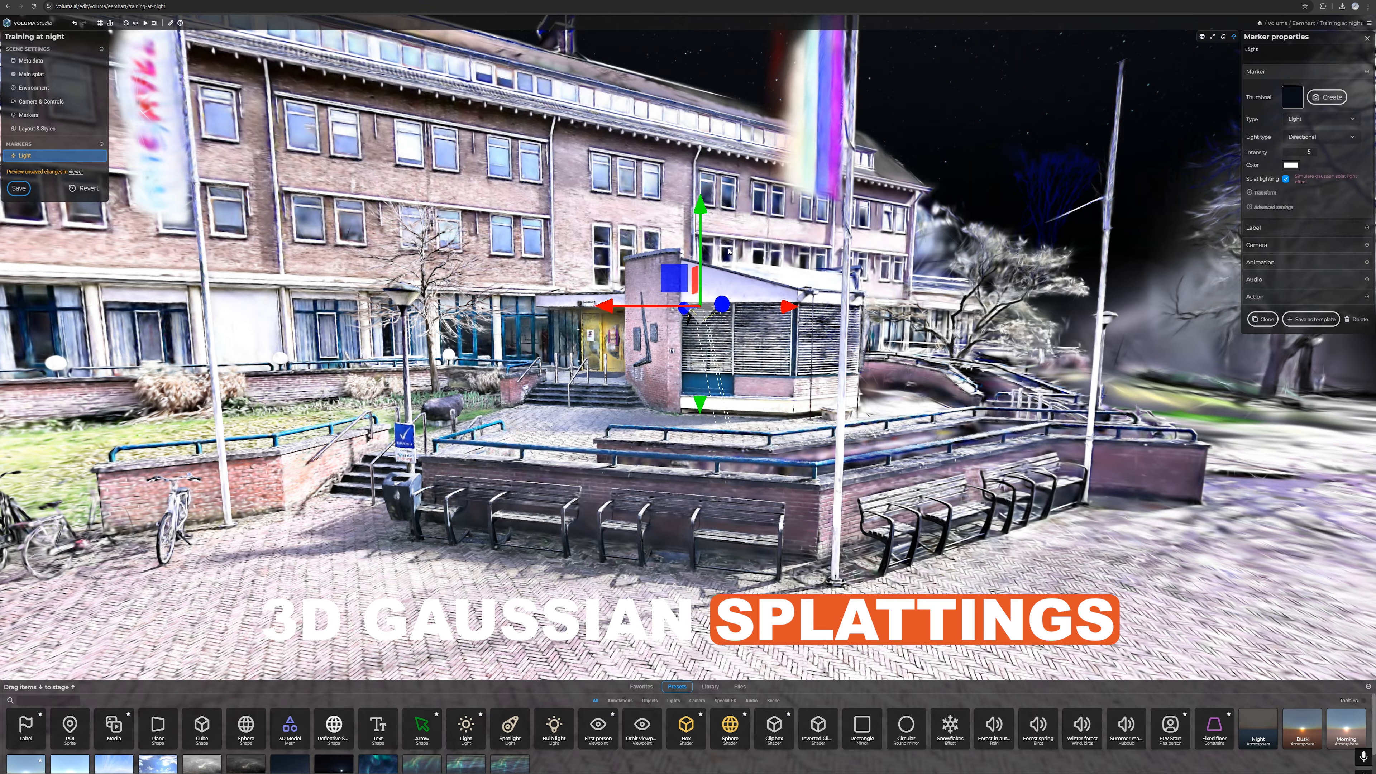
mouse_move(768, 314)
left_mouse_down()
mouse_move(639, 318)
mouse_move(789, 319)
left_mouse_up()
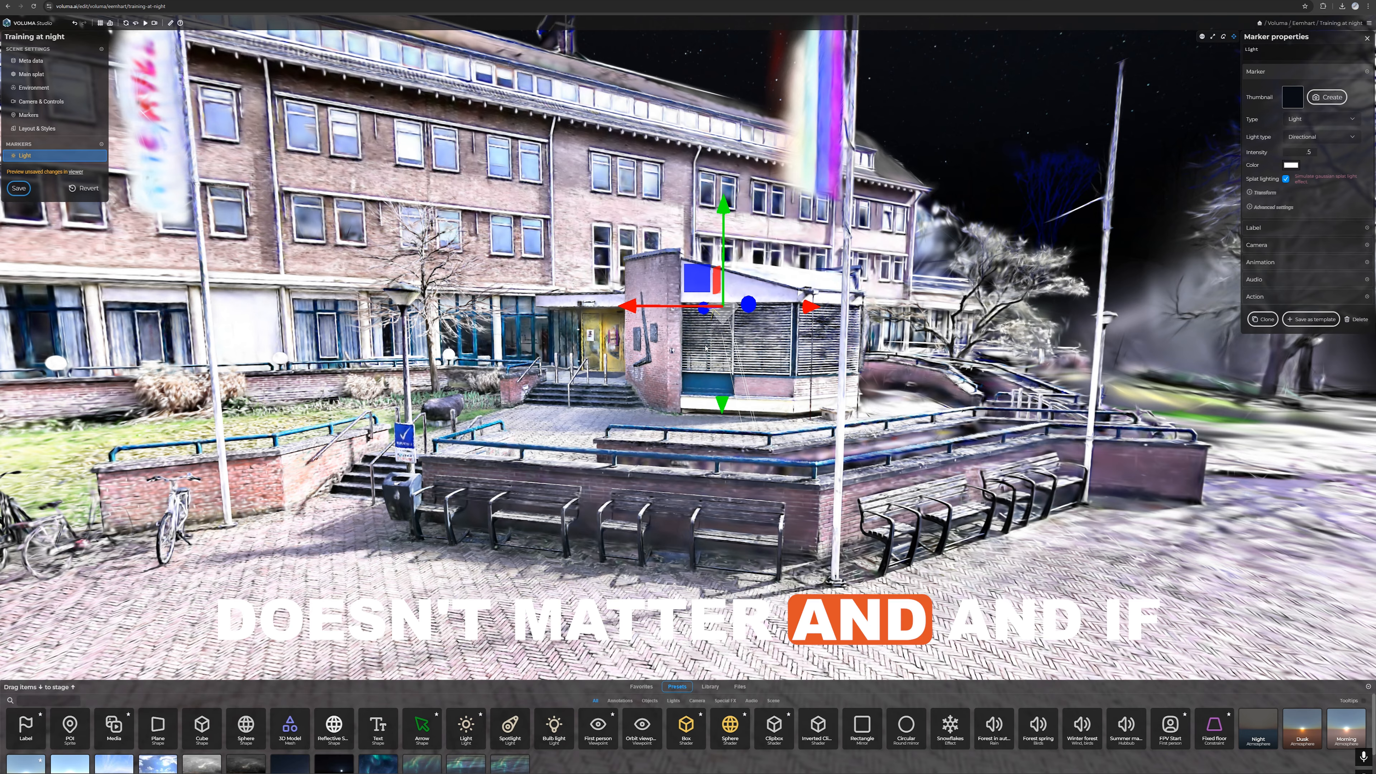
key("r")
left_click_drag(689, 305, 737, 304)
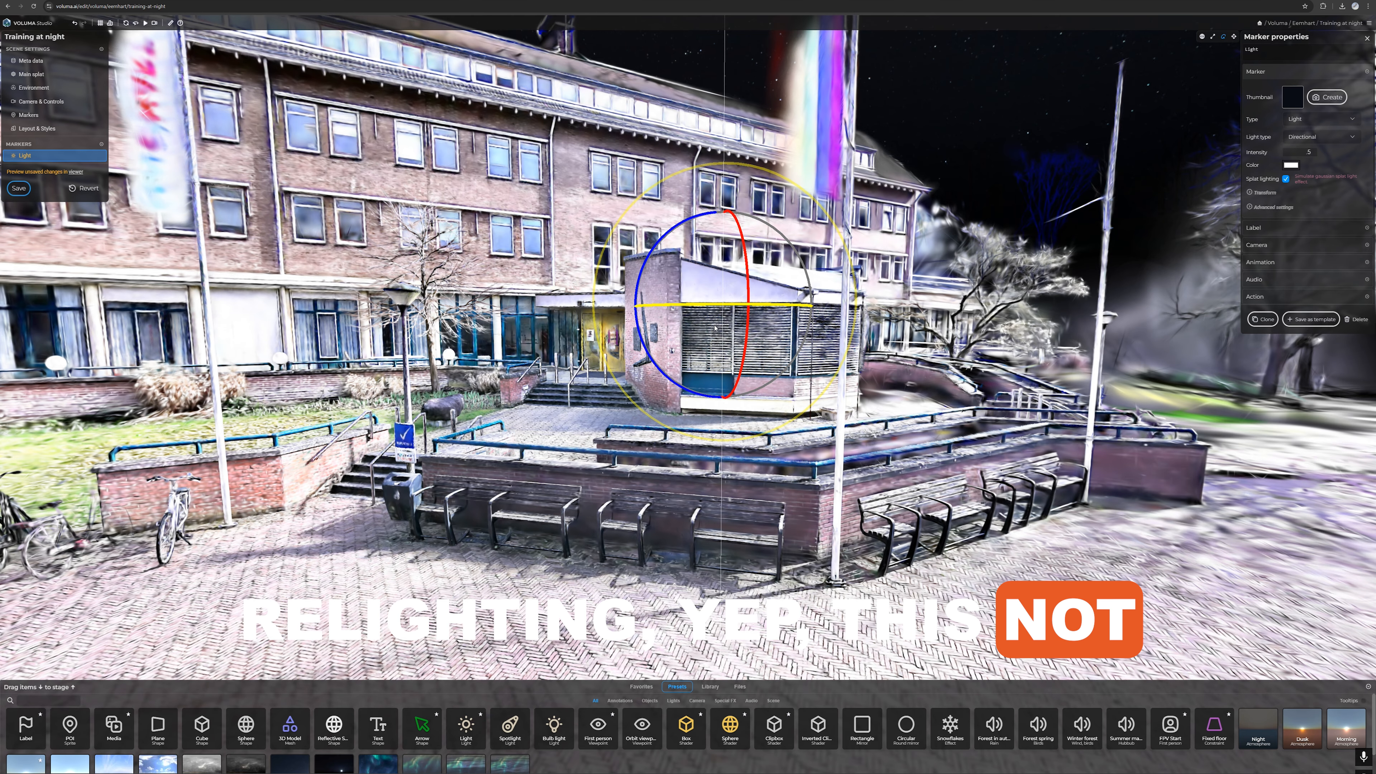
Step: Change the directional light's light type to Spotlight
left_click(1313, 118)
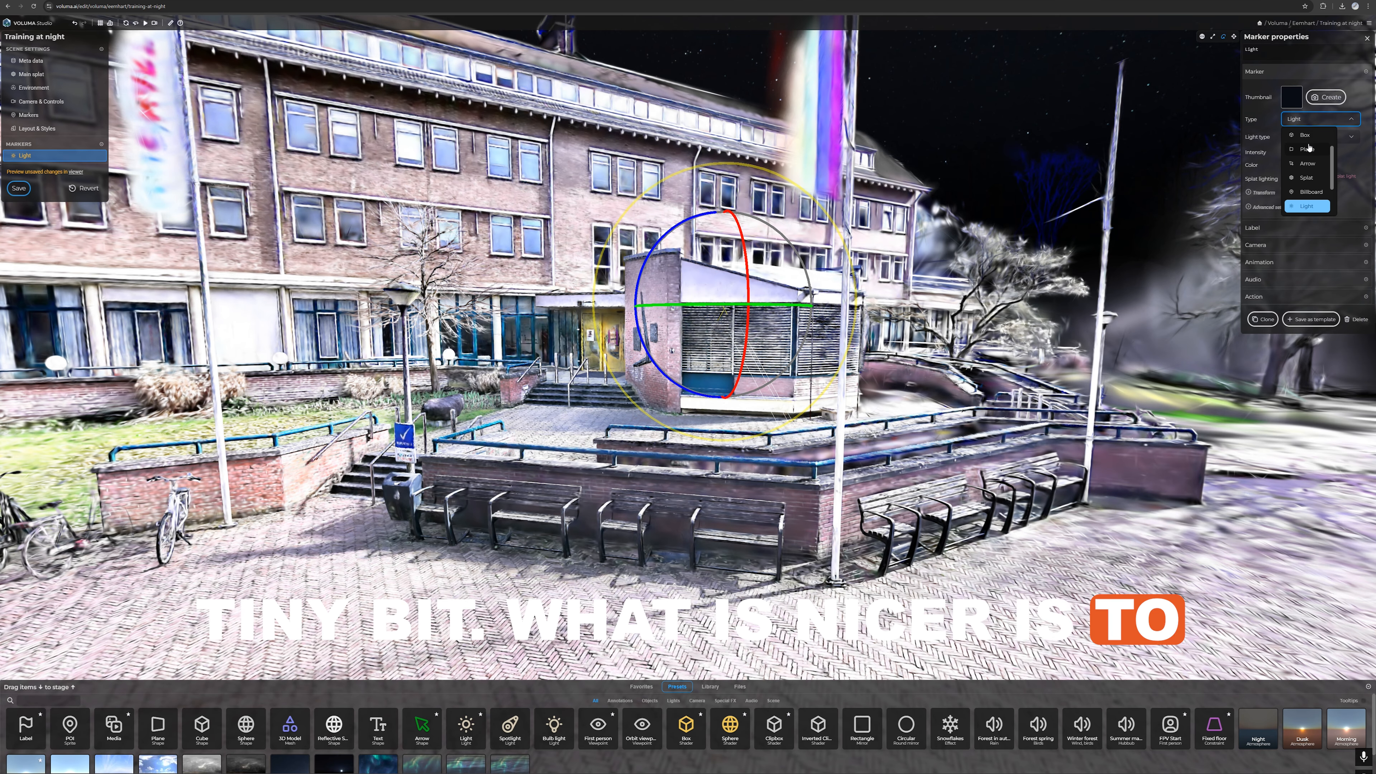
left_click(1351, 142)
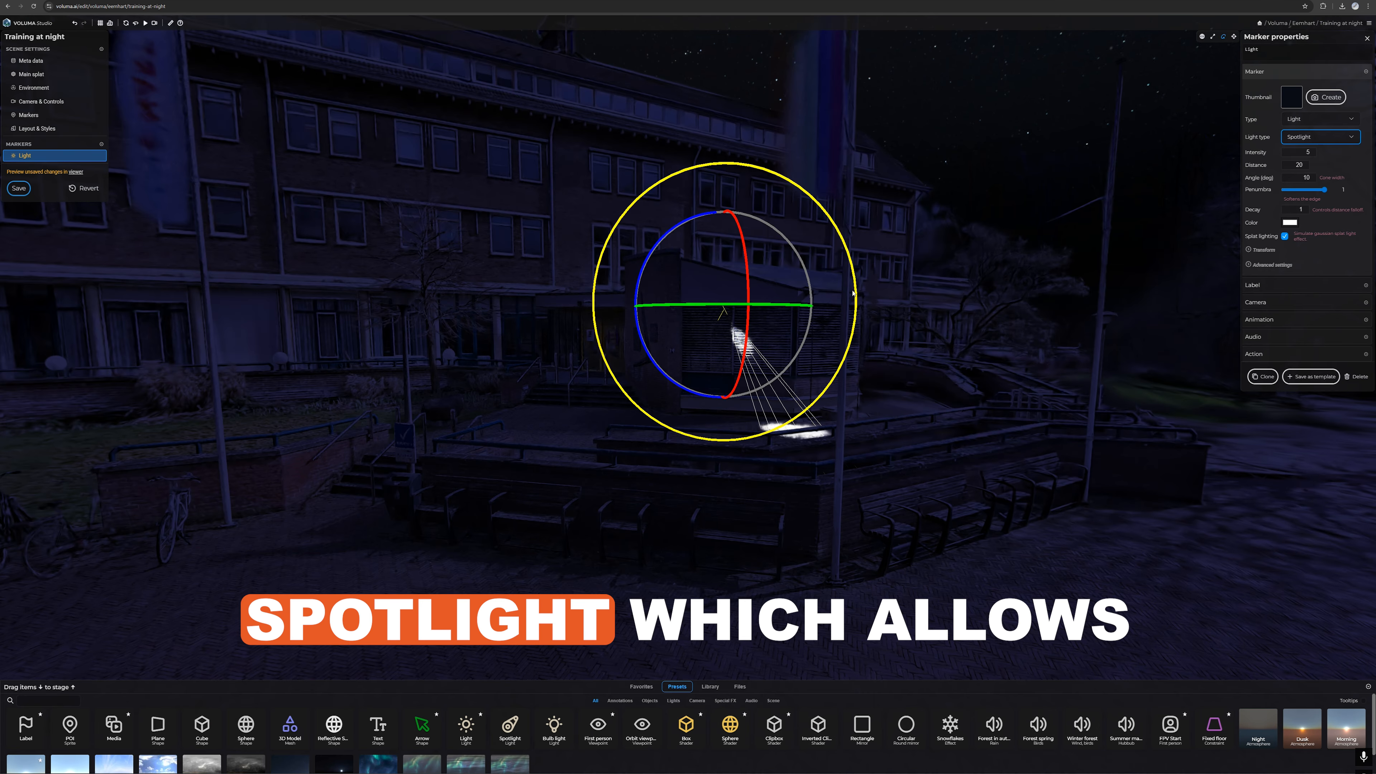
Step: Rotate the spotlight to aim down across the benches and paved path, and set its cone angle to 25 degrees
left_click_drag(711, 305, 685, 304)
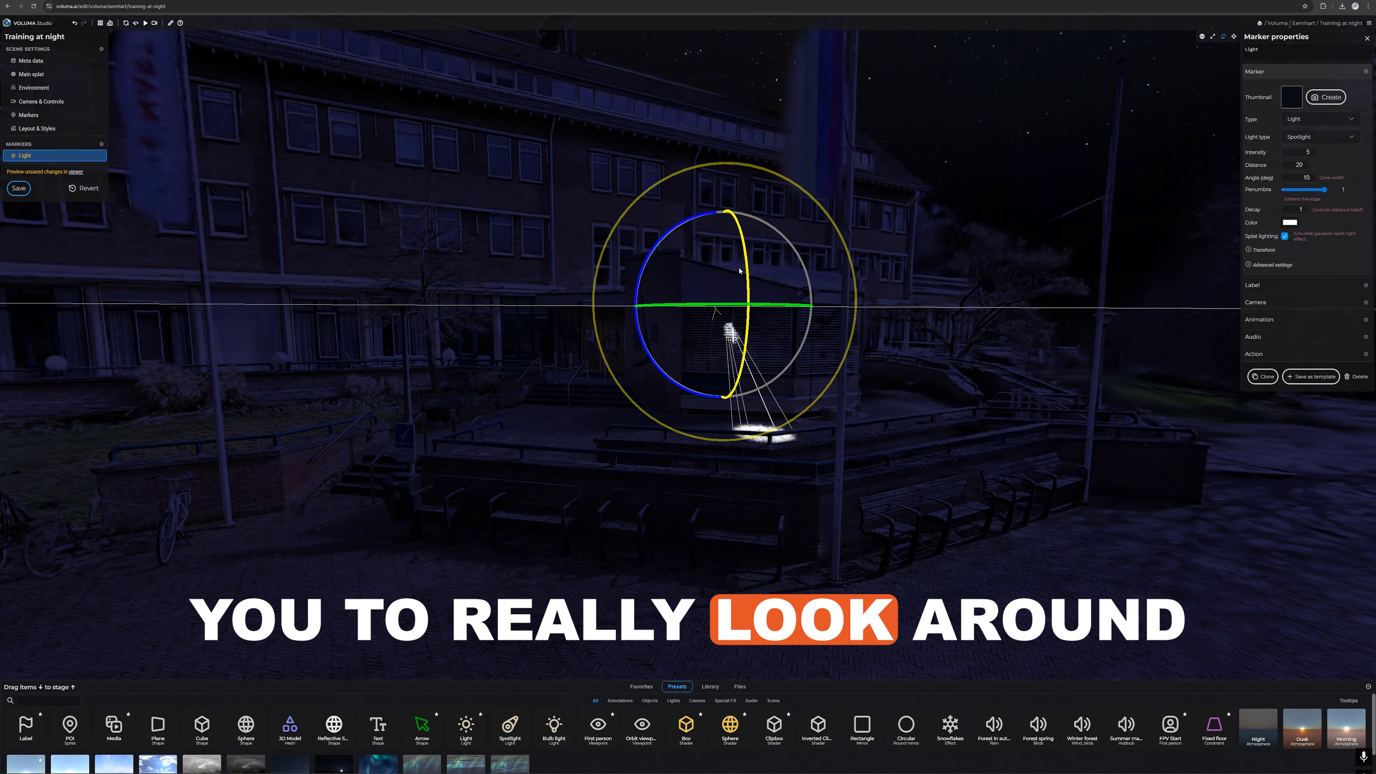
left_click_drag(750, 266, 747, 325)
mouse_move(1324, 190)
left_mouse_down()
mouse_move(1283, 189)
mouse_move(1327, 190)
left_mouse_up()
double_click(1312, 178)
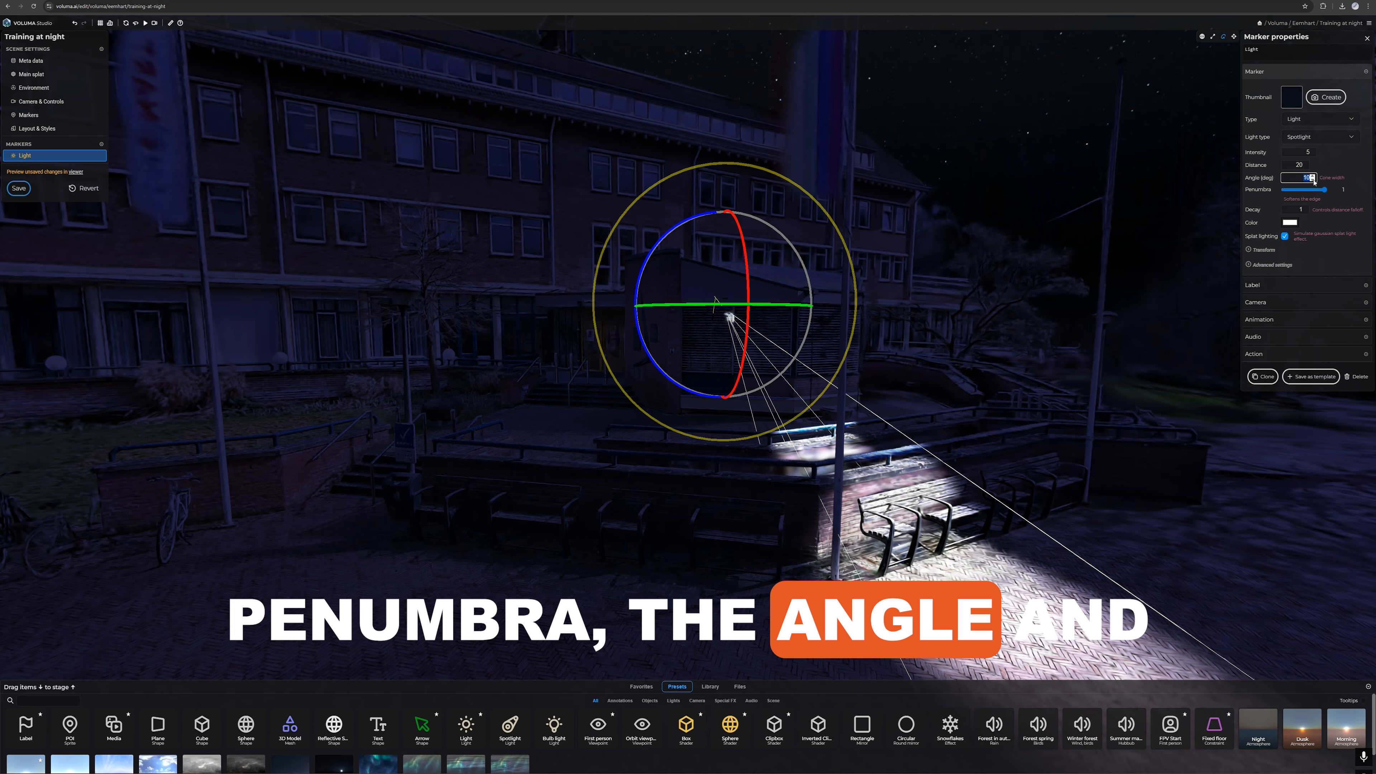
type("25")
left_click_drag(879, 259, 980, 302)
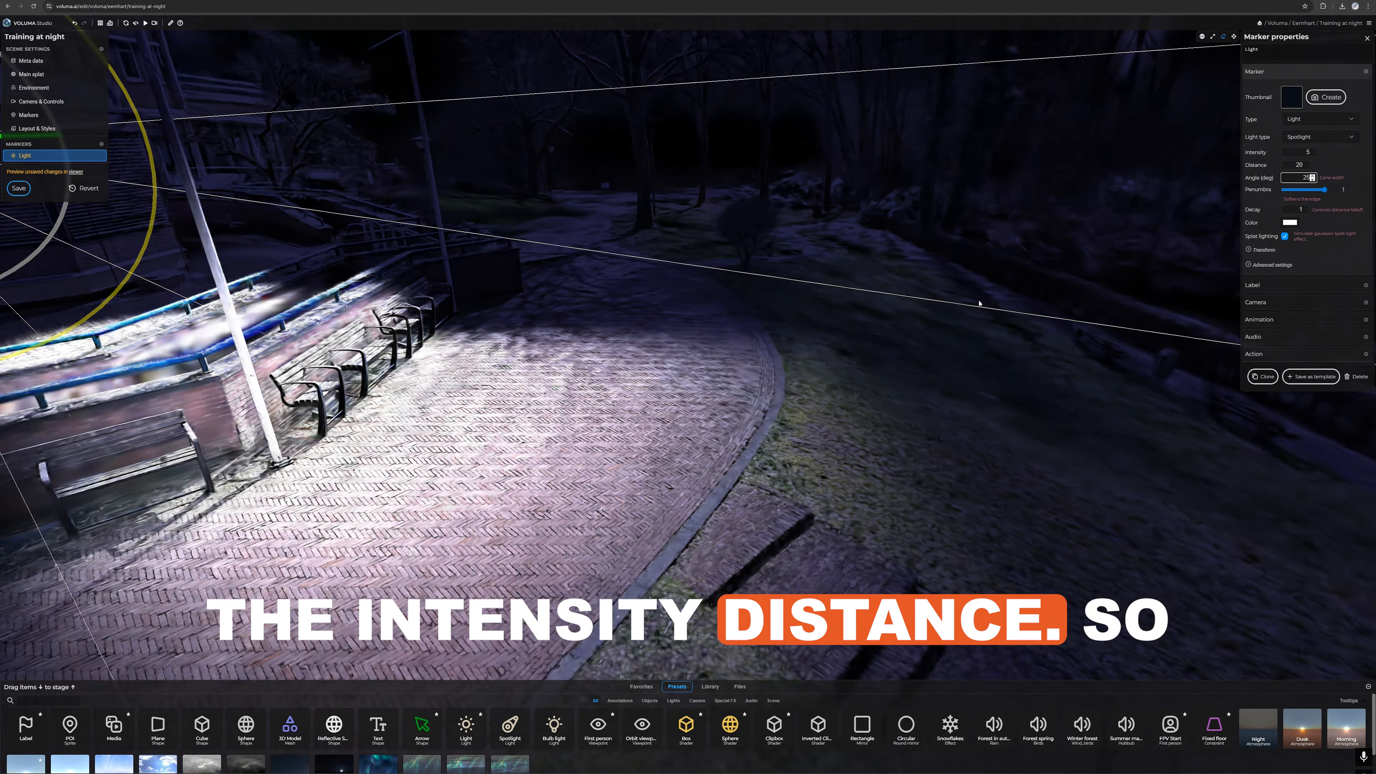
scroll(980, 301, "down", 4)
left_click_drag(798, 285, 1022, 279)
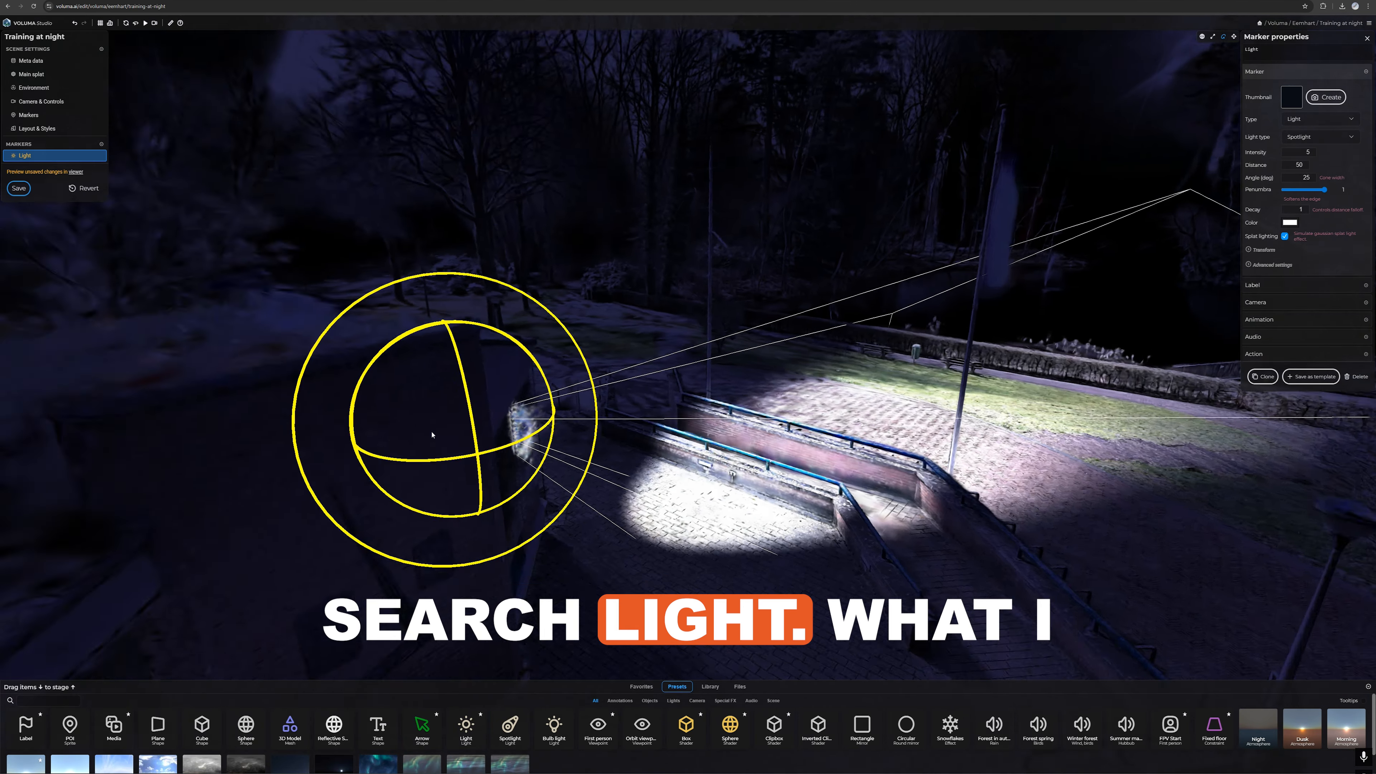
Step: Remove the spotlight and place a Bulb light preset on the street lantern in front of the building
left_click_drag(945, 364, 752, 394)
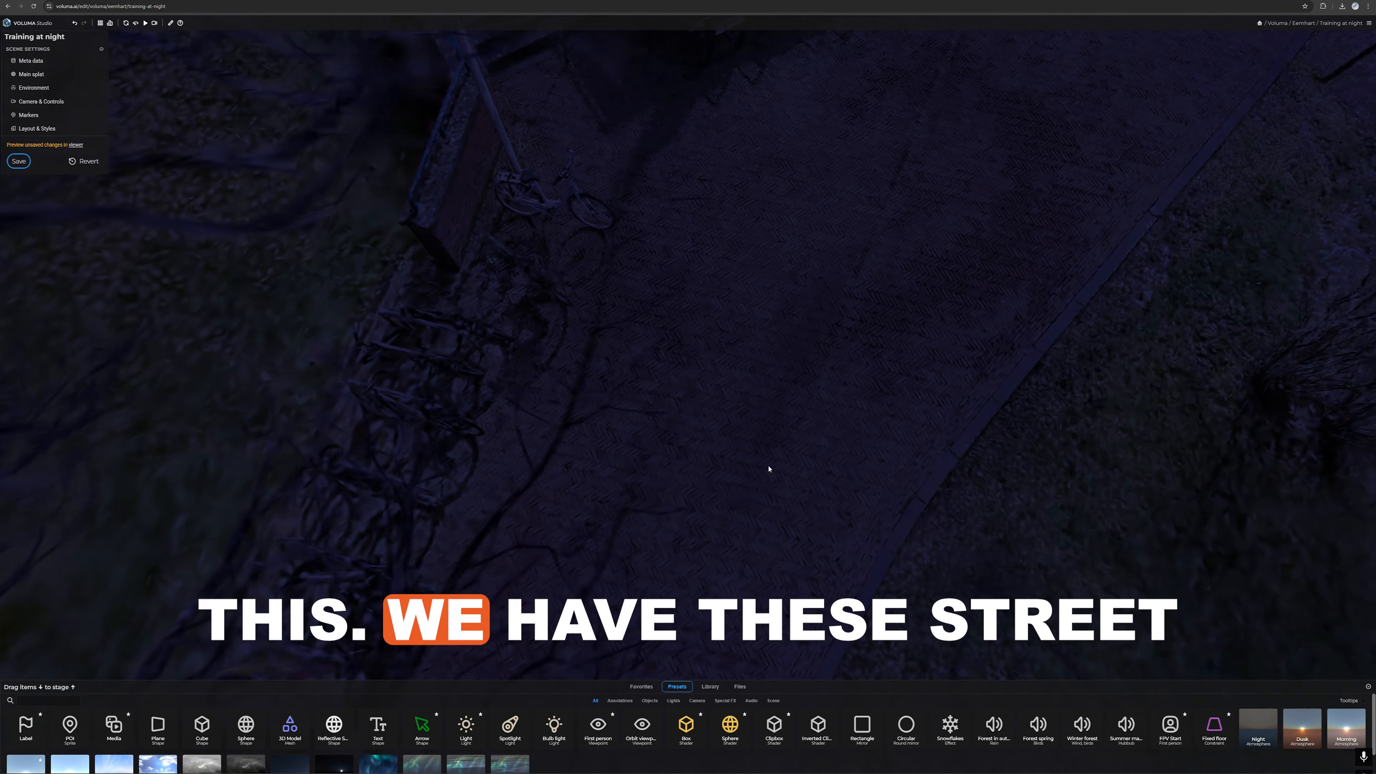
left_click_drag(768, 467, 731, 399)
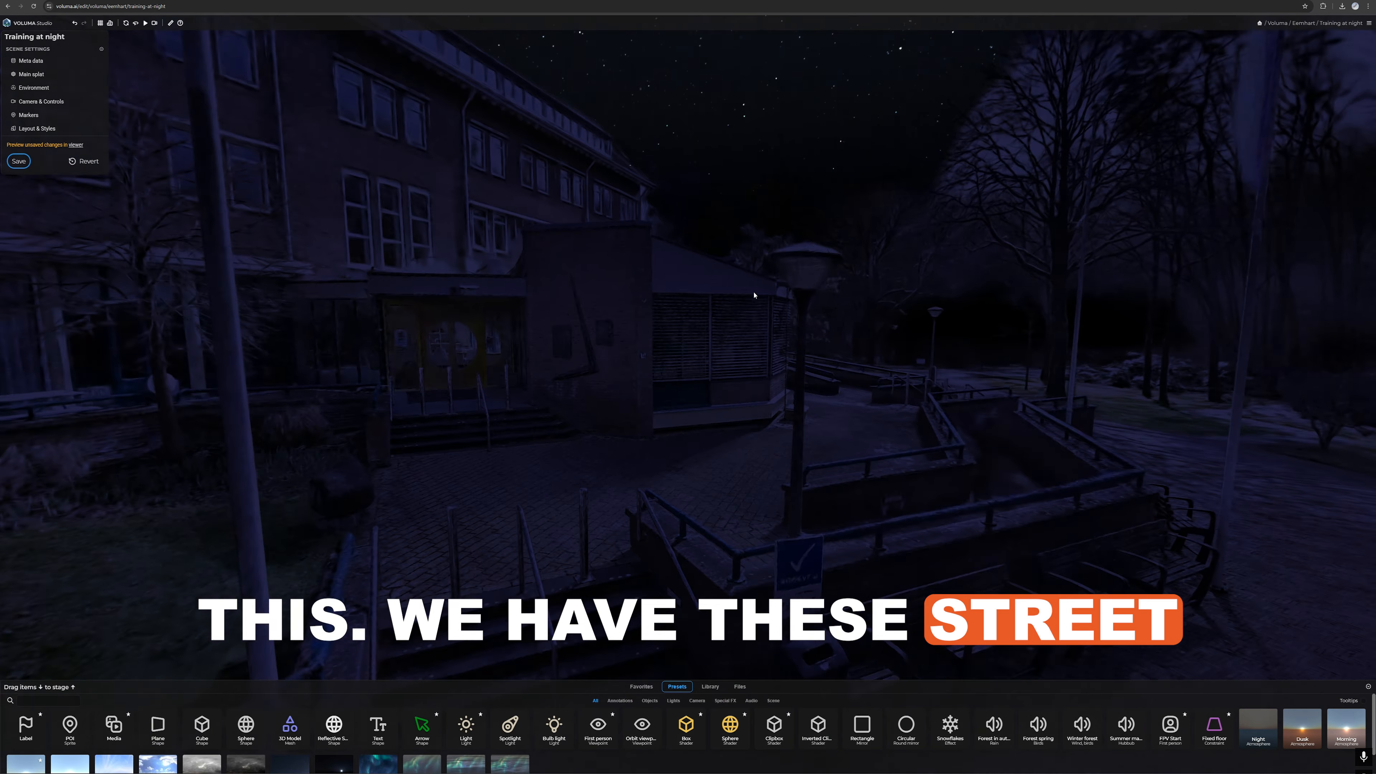
left_click_drag(753, 295, 650, 290)
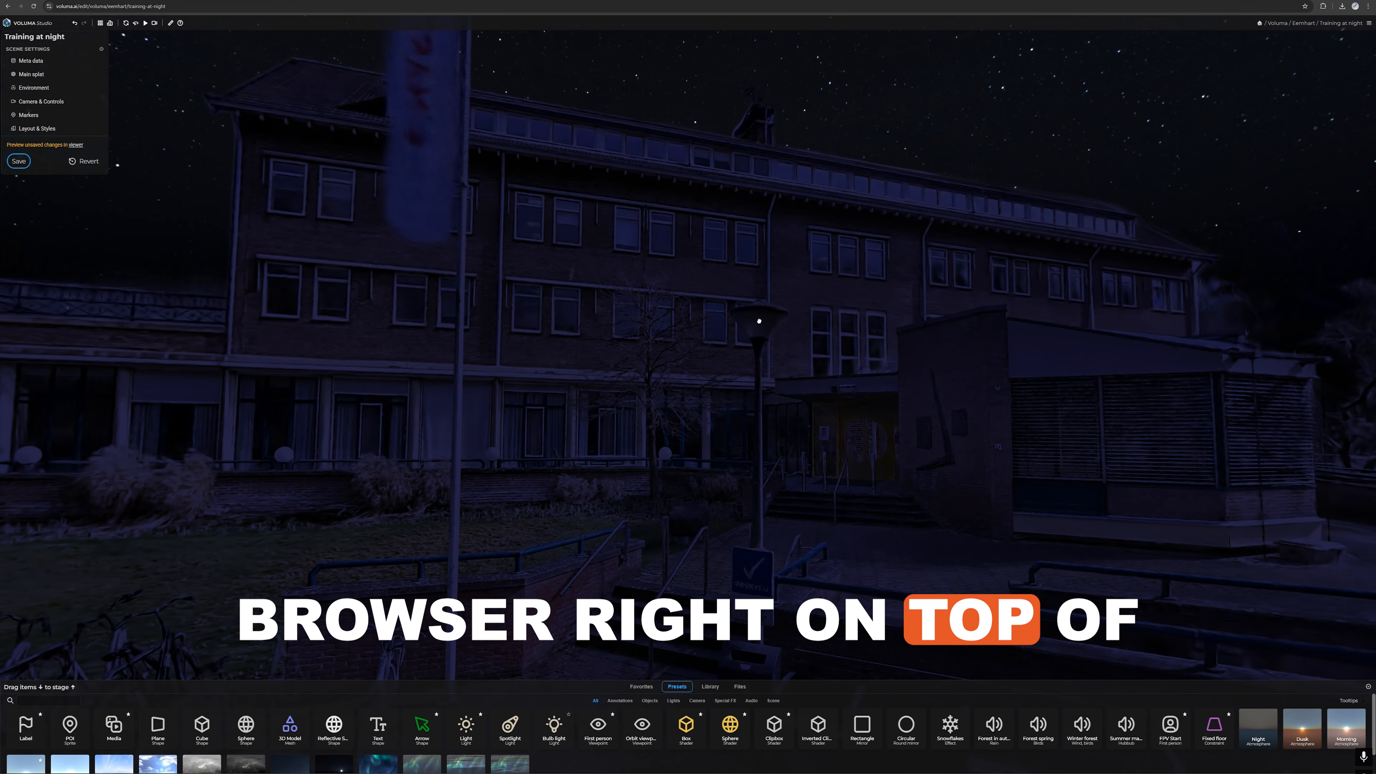
left_click_drag(758, 321, 750, 340)
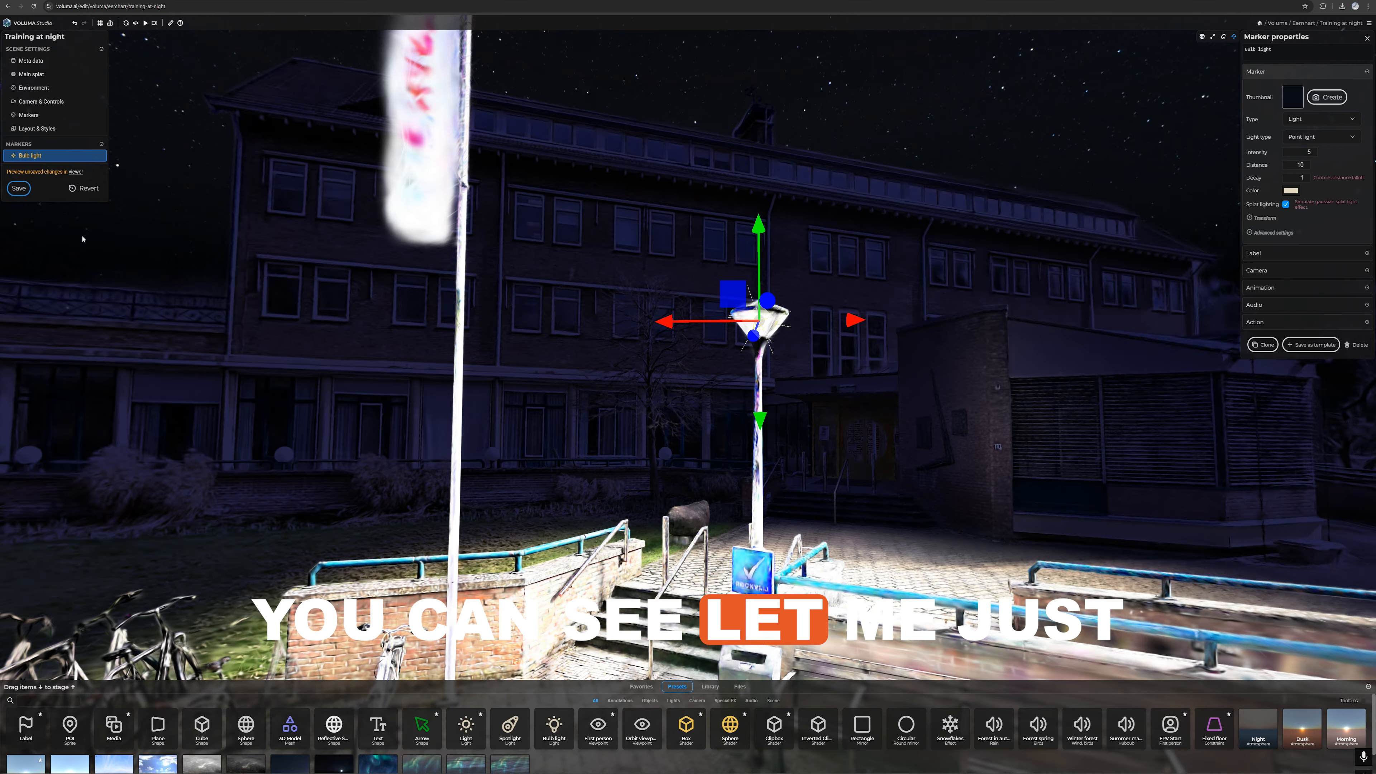
Step: Shift the bulb light horizontally so it sits inside the lantern head
key("f")
left_click_drag(902, 302, 718, 352)
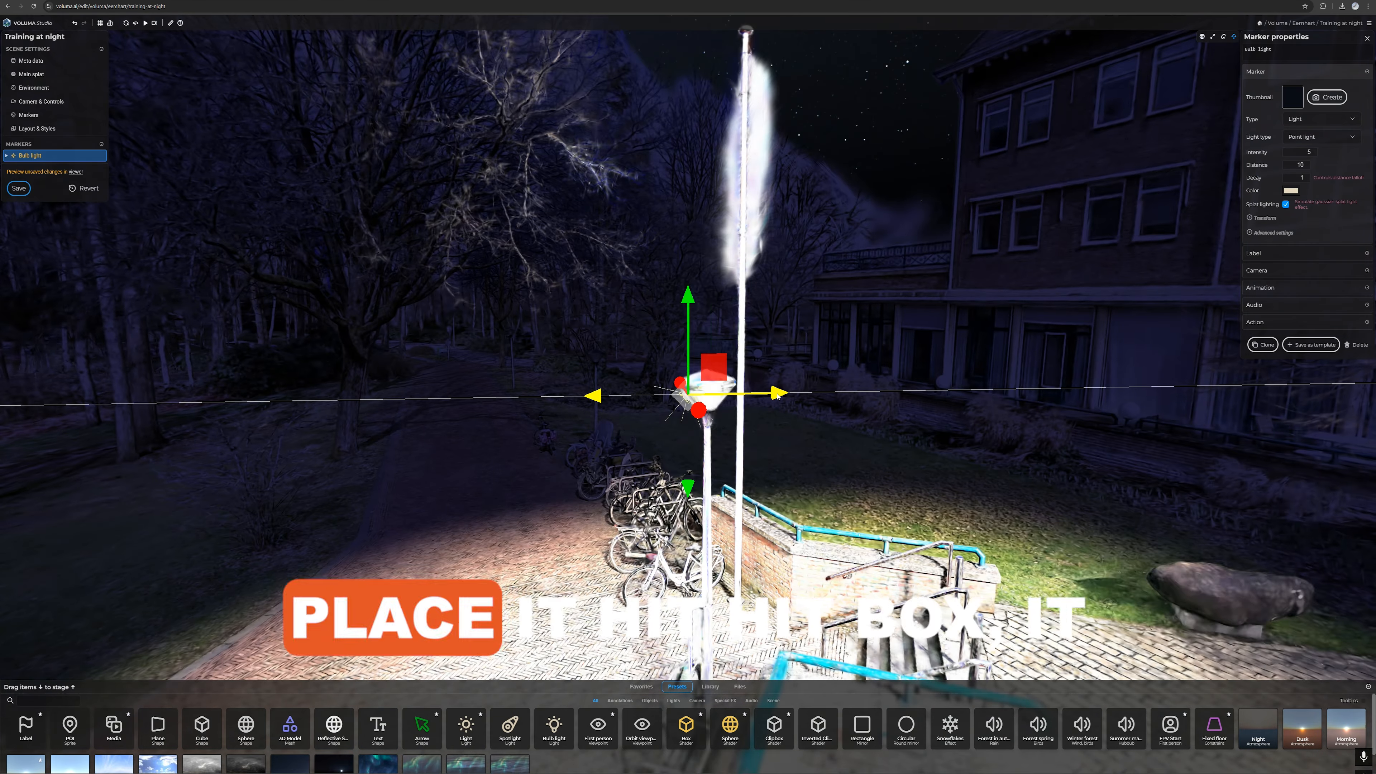
left_click_drag(443, 329, 838, 319)
Step: Set the bulb light's intensity to 1, its distance to 6 and its decay to 0.5
left_click(1303, 153)
double_click(1303, 153)
type("2")
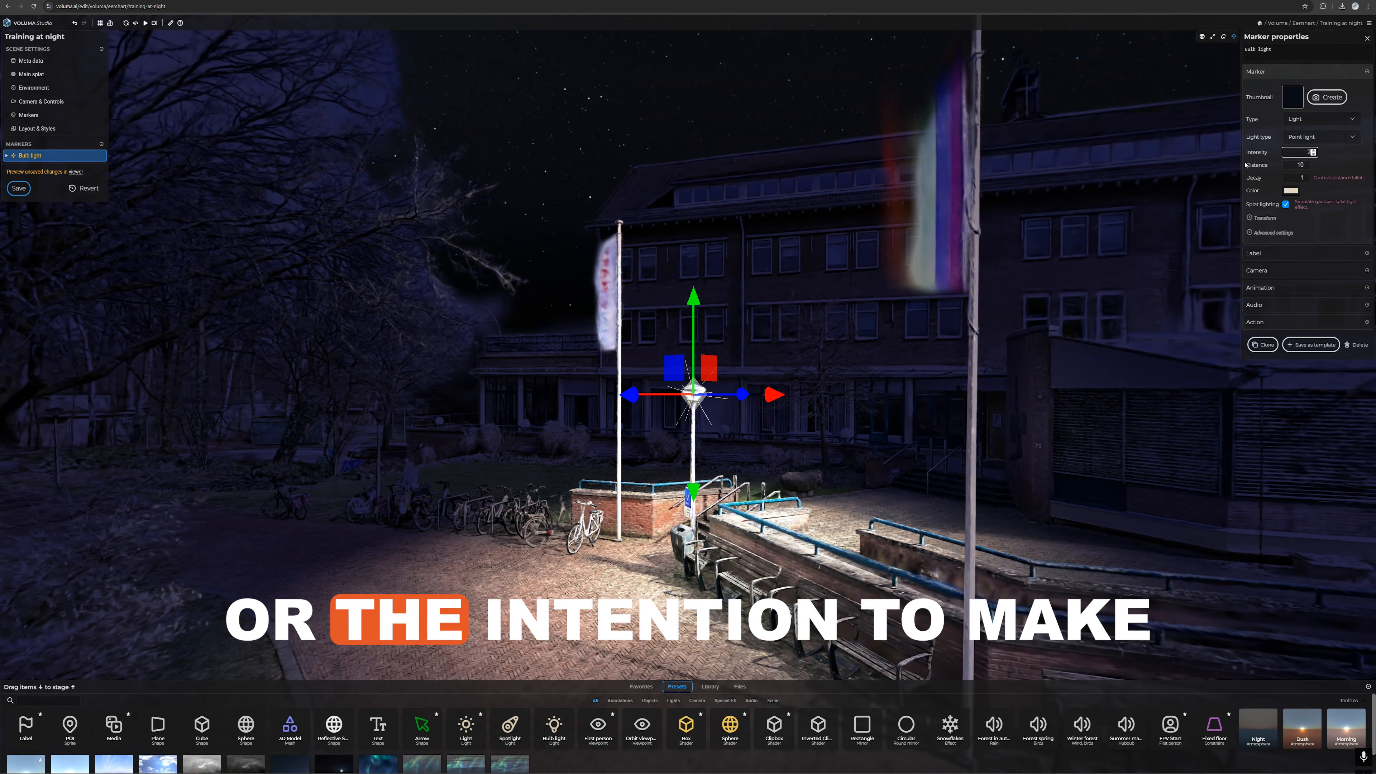
key("Tab")
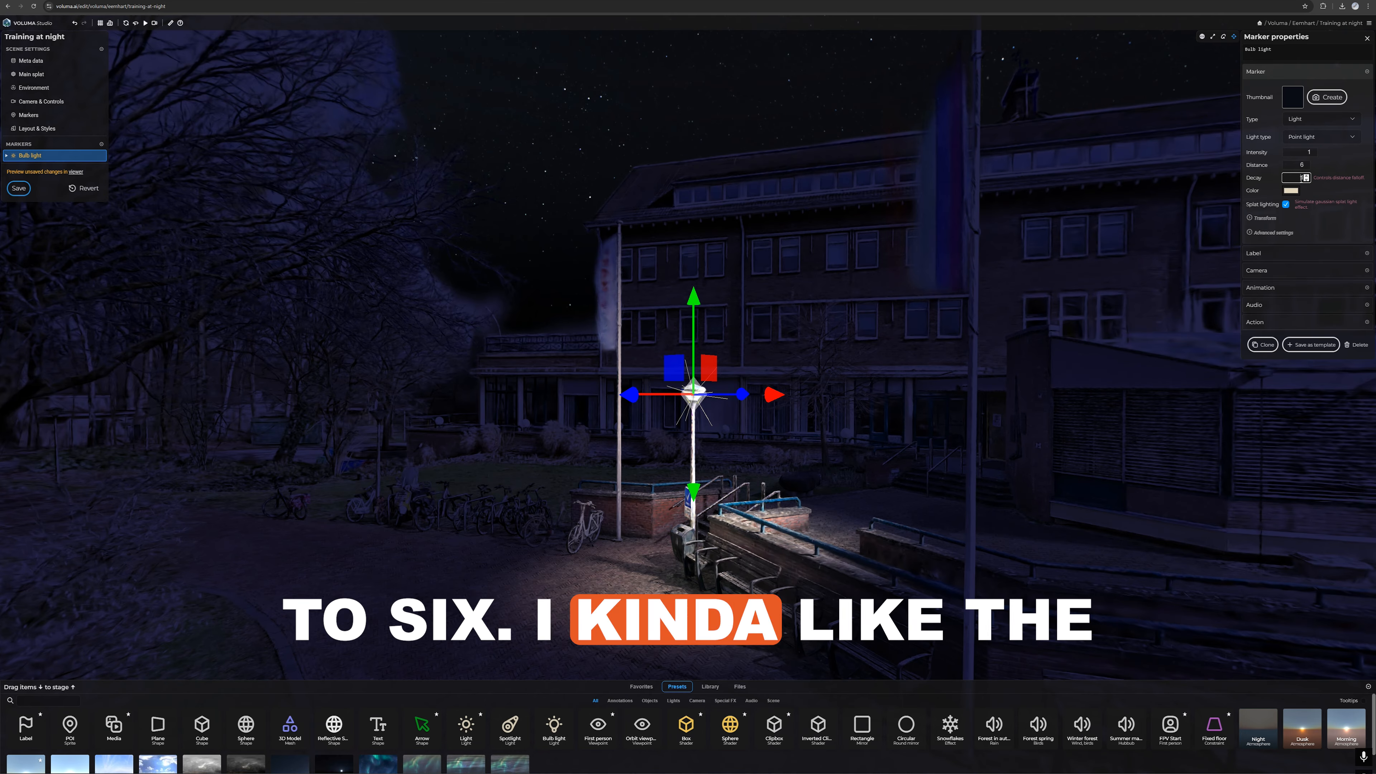
type("0")
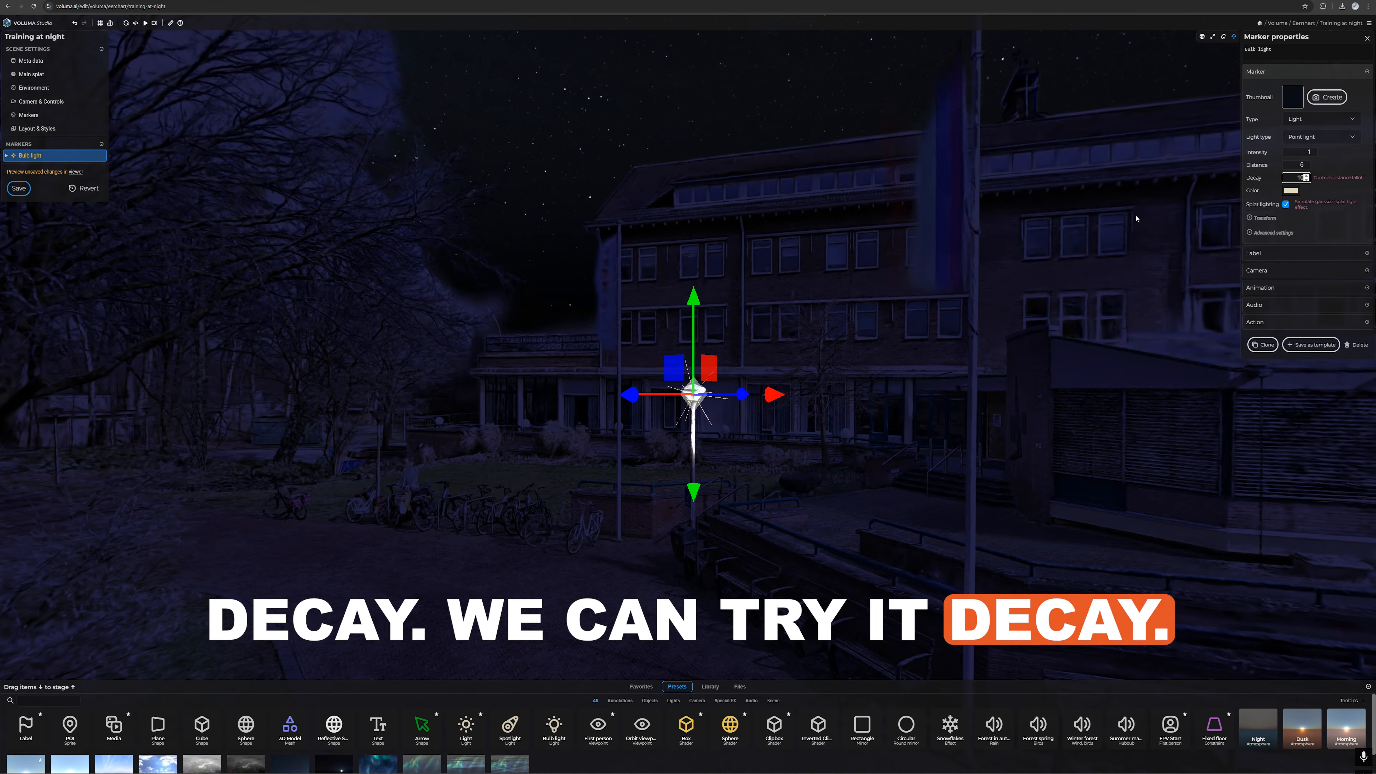
type("5")
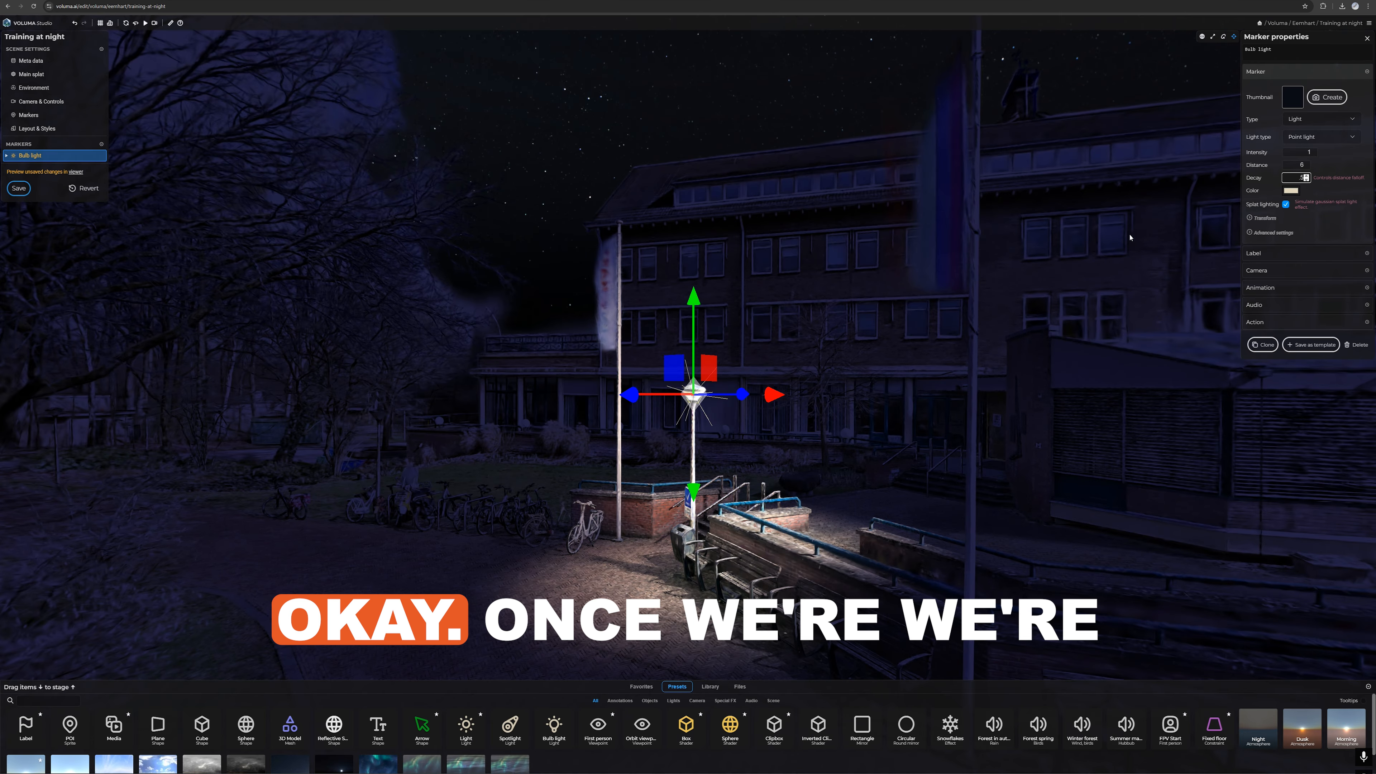
Step: Bring up the bulb light's camera settings with a close view of the lantern and save the light as a template
scroll(748, 433, "up", 5)
left_click(928, 456)
mouse_move(928, 455)
left_mouse_down()
mouse_move(1053, 424)
mouse_move(1171, 464)
left_mouse_up()
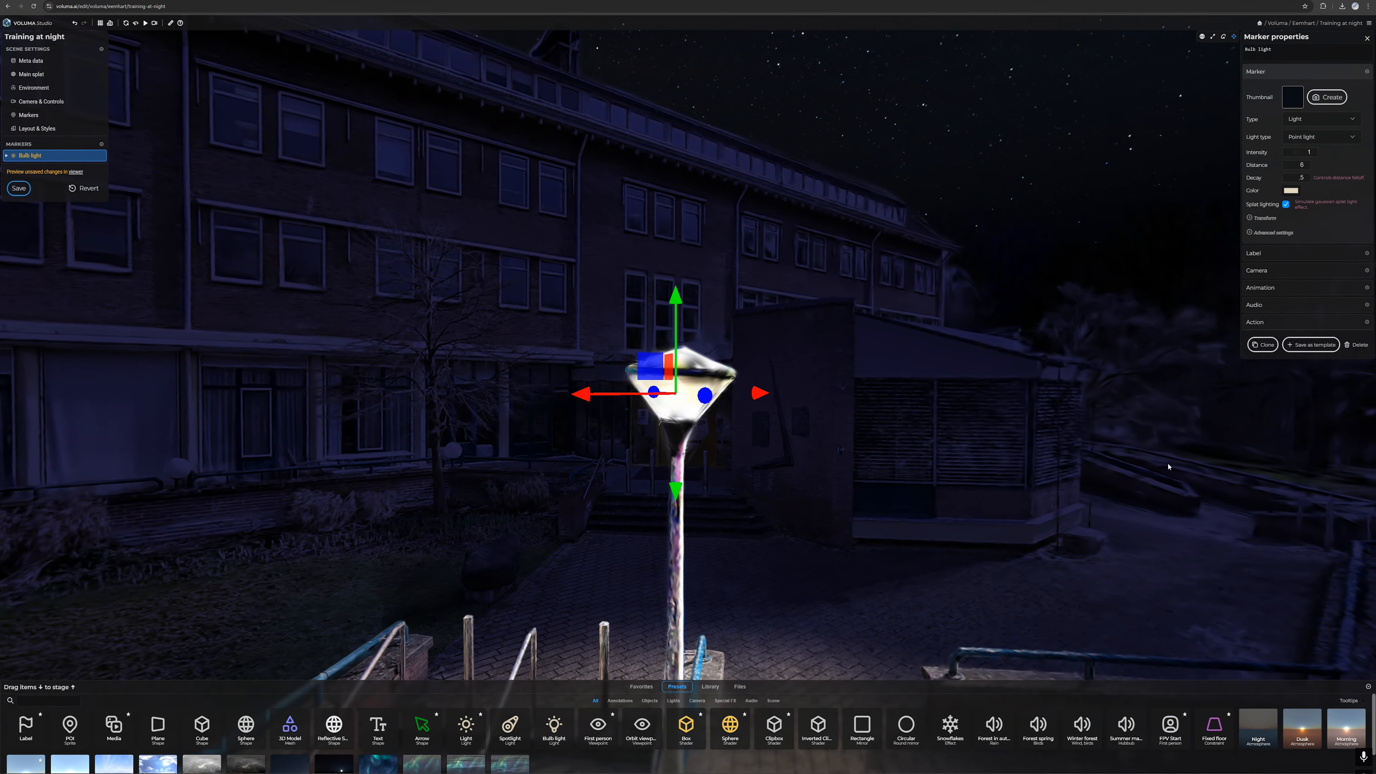
left_click(1269, 269)
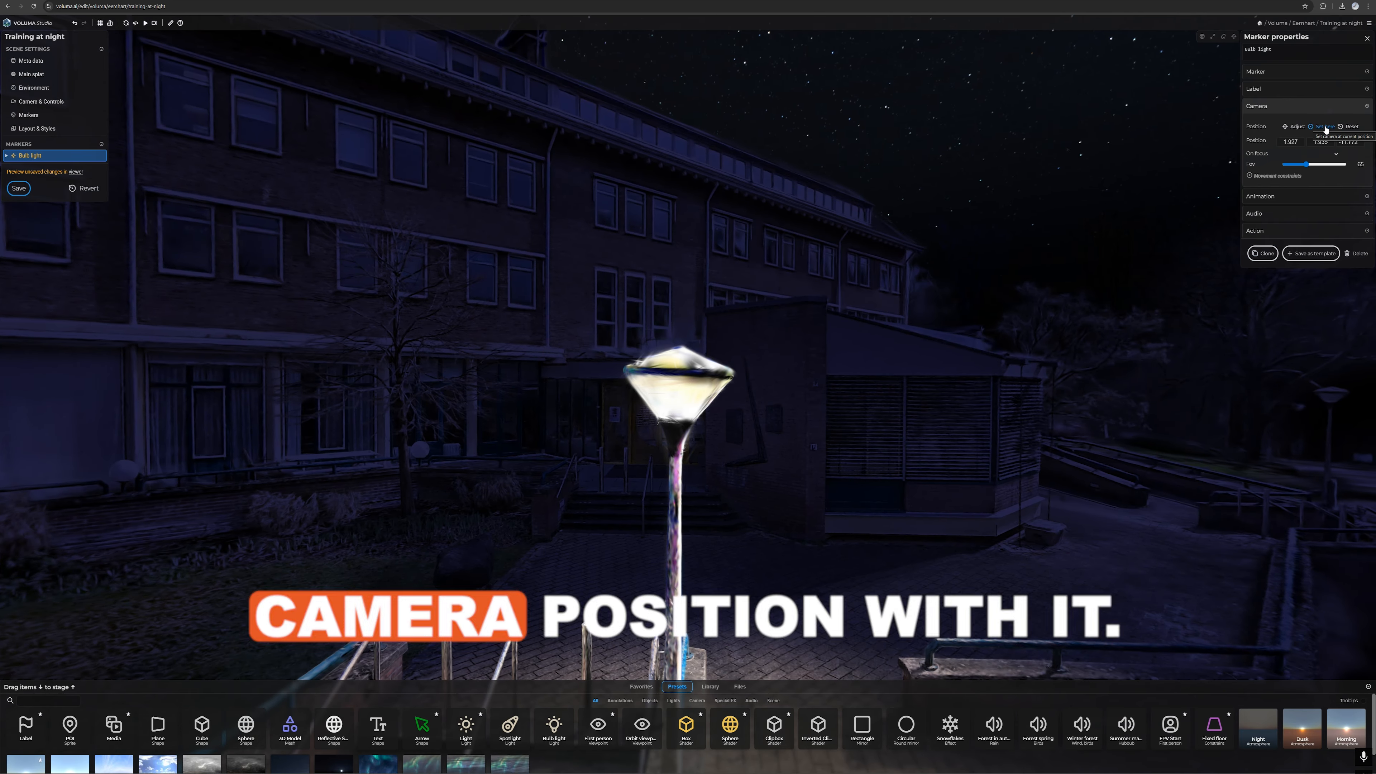
left_click(1307, 253)
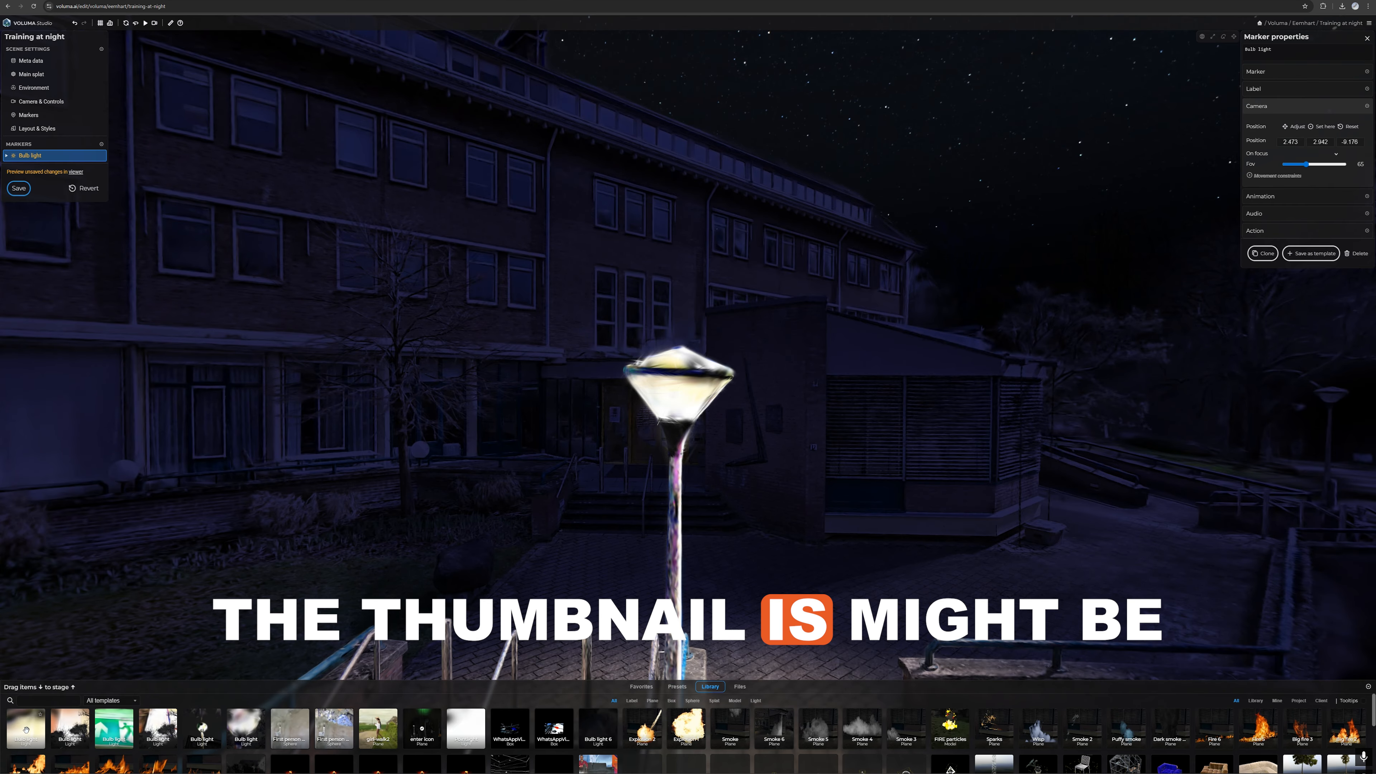
Step: Limit the template library to My templates from the current project and enlarge the library area
left_click_drag(726, 486, 550, 504)
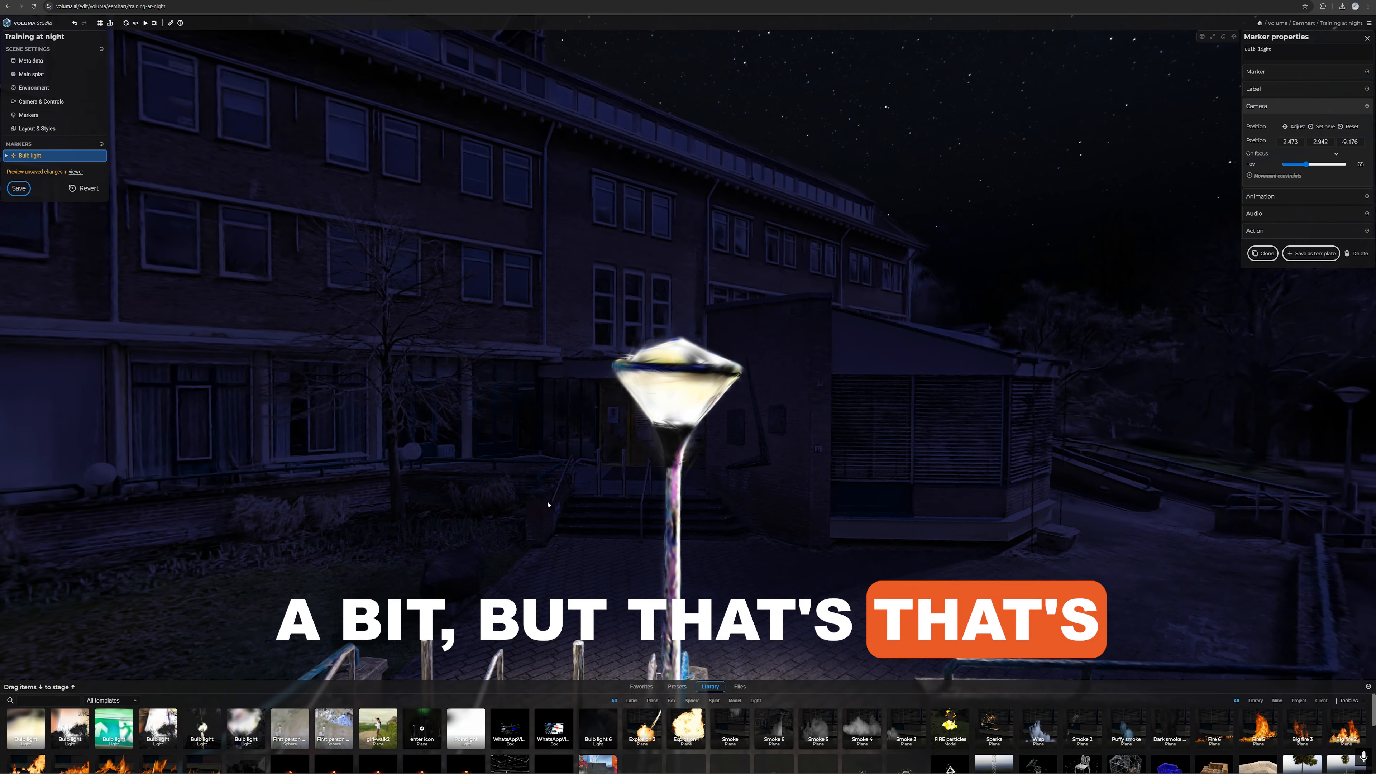
scroll(765, 448, "down", 5)
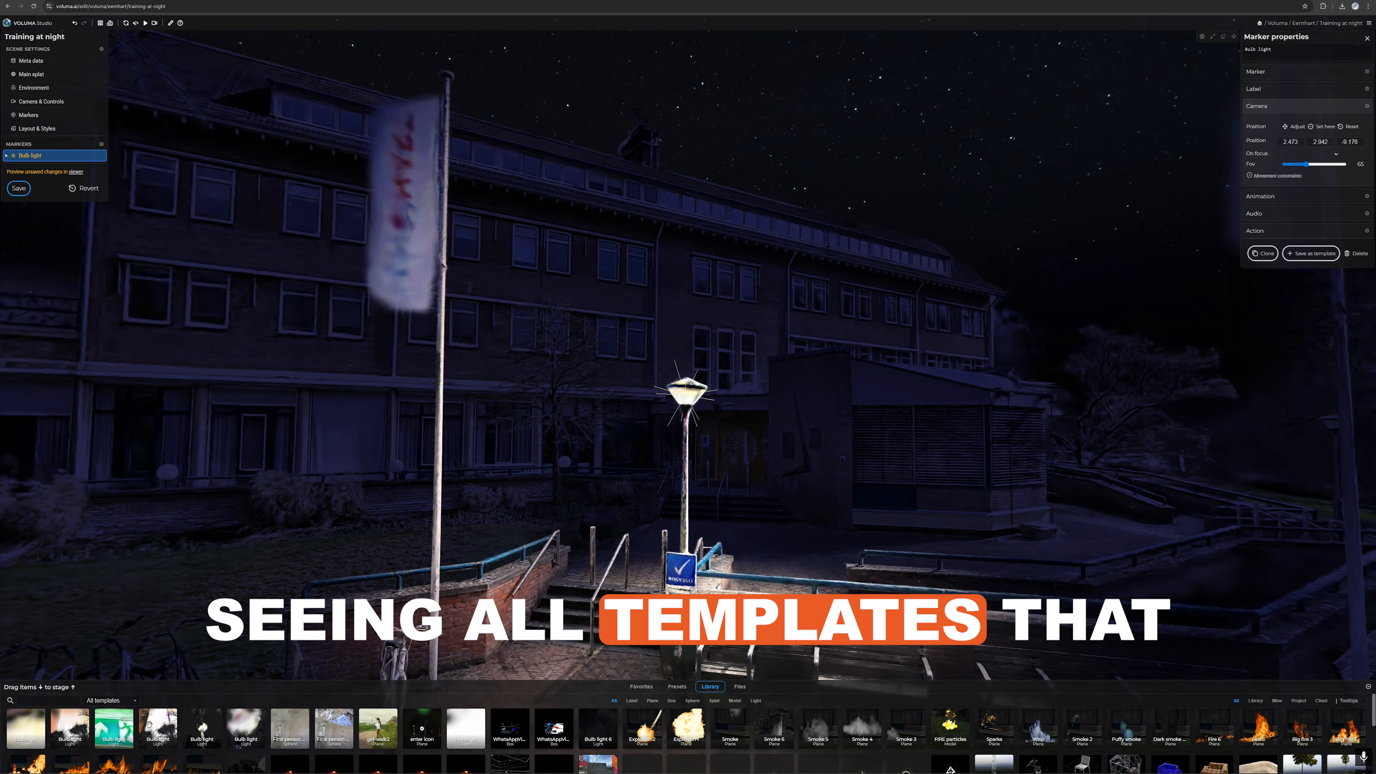
scroll(237, 733, "down", 3)
scroll(236, 731, "up", 3)
left_click(107, 701)
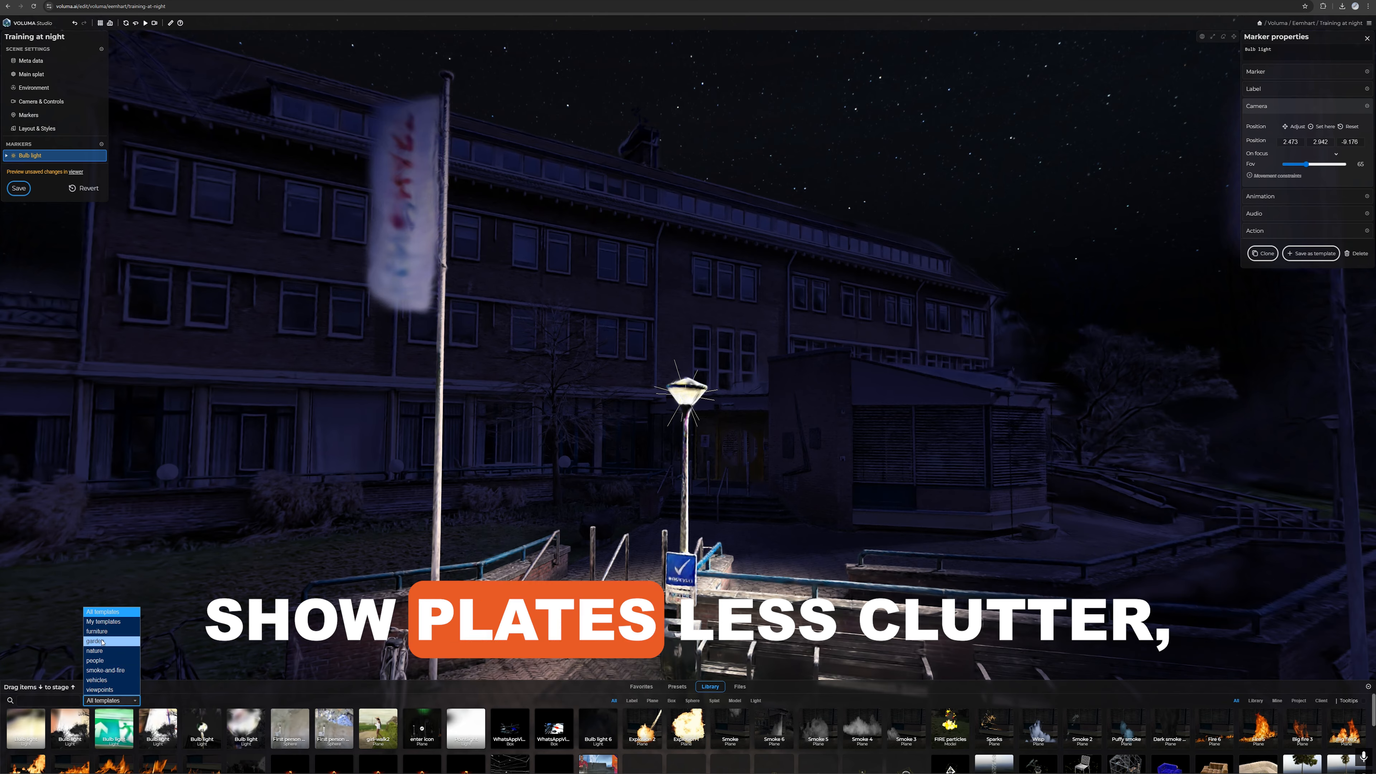
left_click(103, 622)
left_click_drag(218, 680, 220, 634)
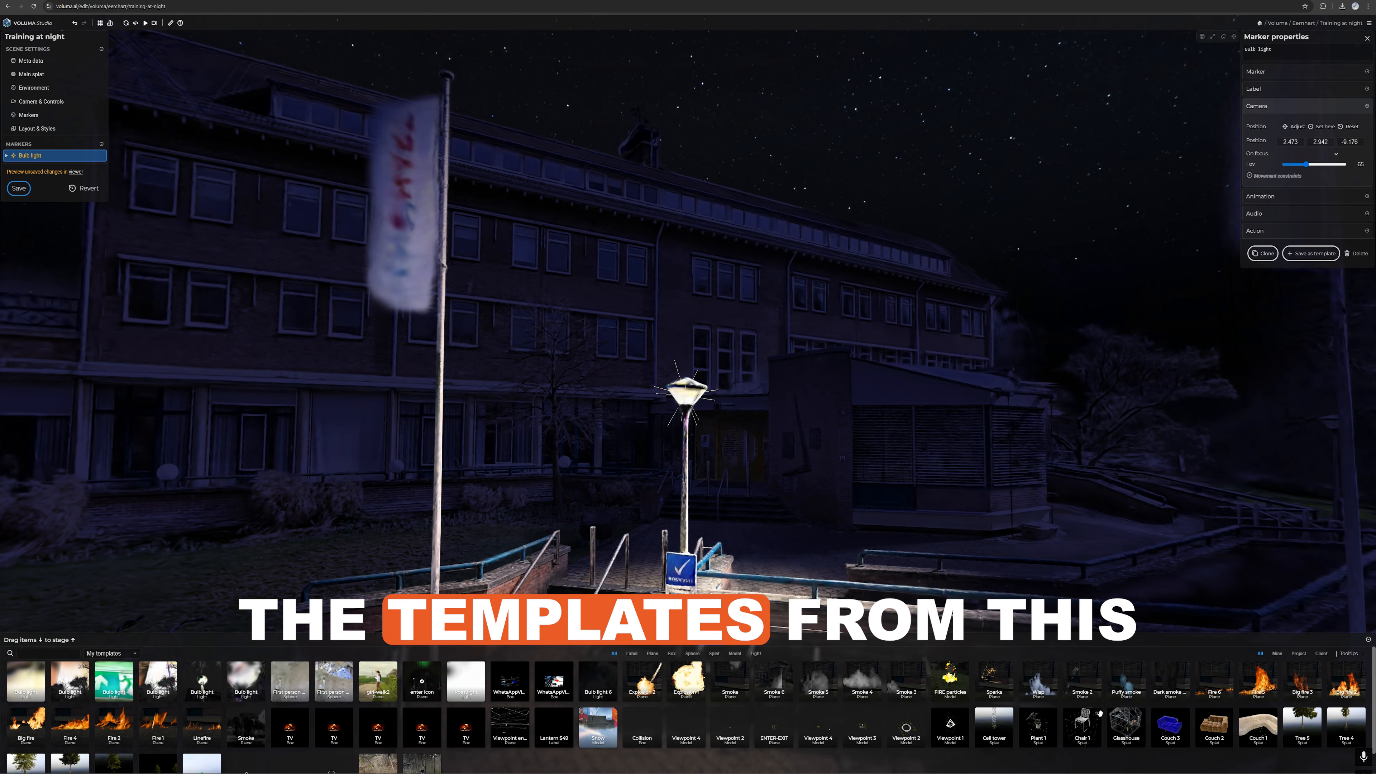
left_click(1299, 653)
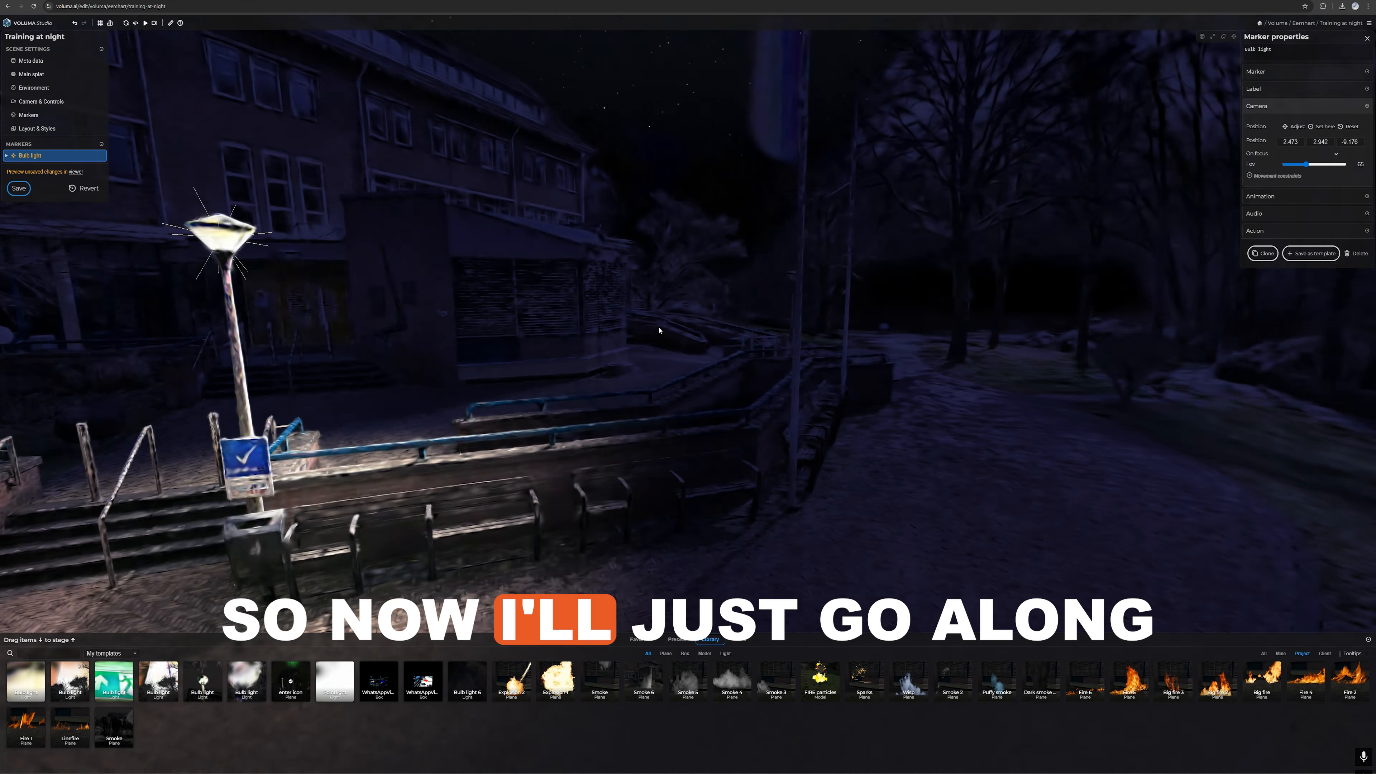
Step: Add a second bulb light from the saved template to another street lantern
key("w")
left_click_drag(659, 330, 594, 311)
key("w")
left_click_drag(26, 681, 724, 305)
Step: Add a third bulb light from the saved template farther down the street and shift it horizontally towards its lantern
key("w")
mouse_move(832, 203)
left_mouse_down()
mouse_move(728, 203)
mouse_move(725, 274)
mouse_move(1029, 266)
left_mouse_up()
key("s")
left_click_drag(796, 278, 721, 247)
left_click_drag(26, 681, 713, 328)
left_click_drag(766, 292, 767, 292)
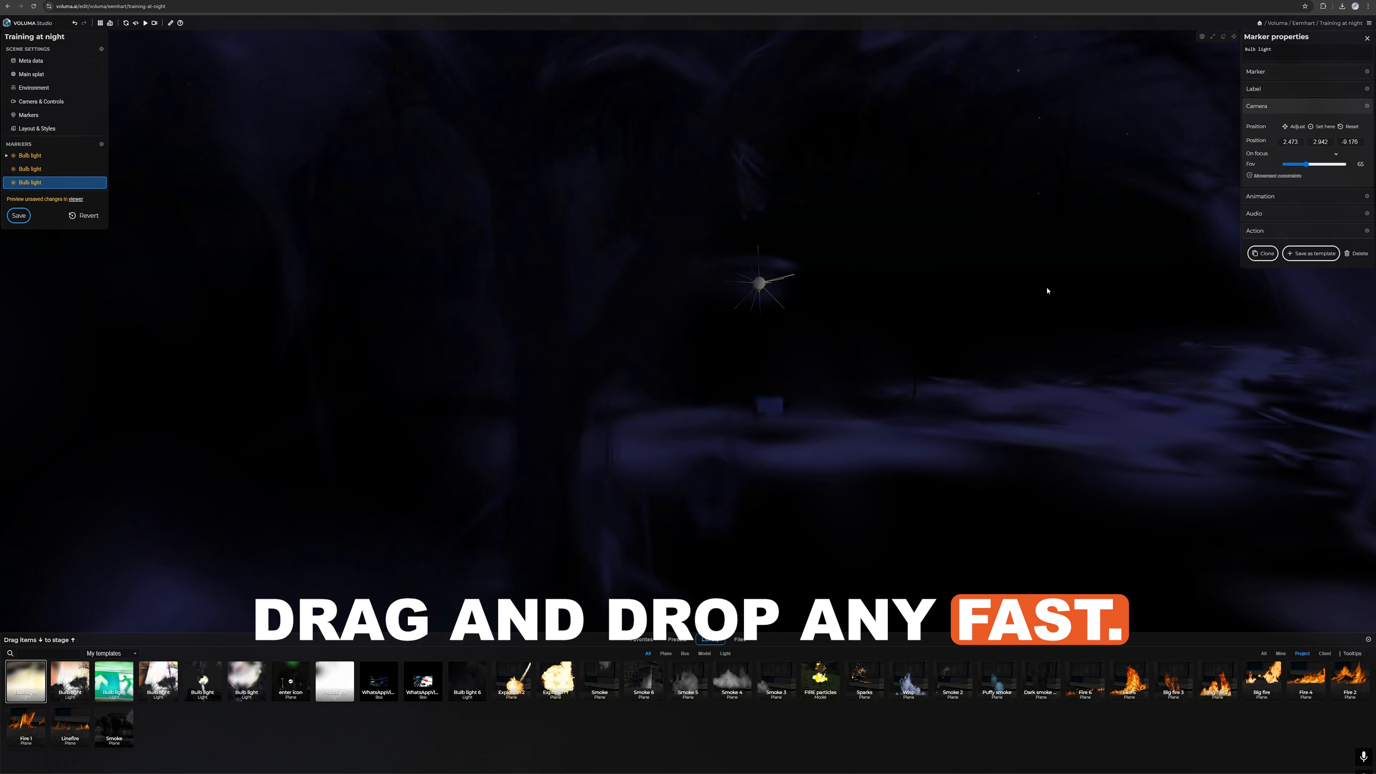
left_click_drag(1047, 291, 1348, 248)
left_click(1363, 255)
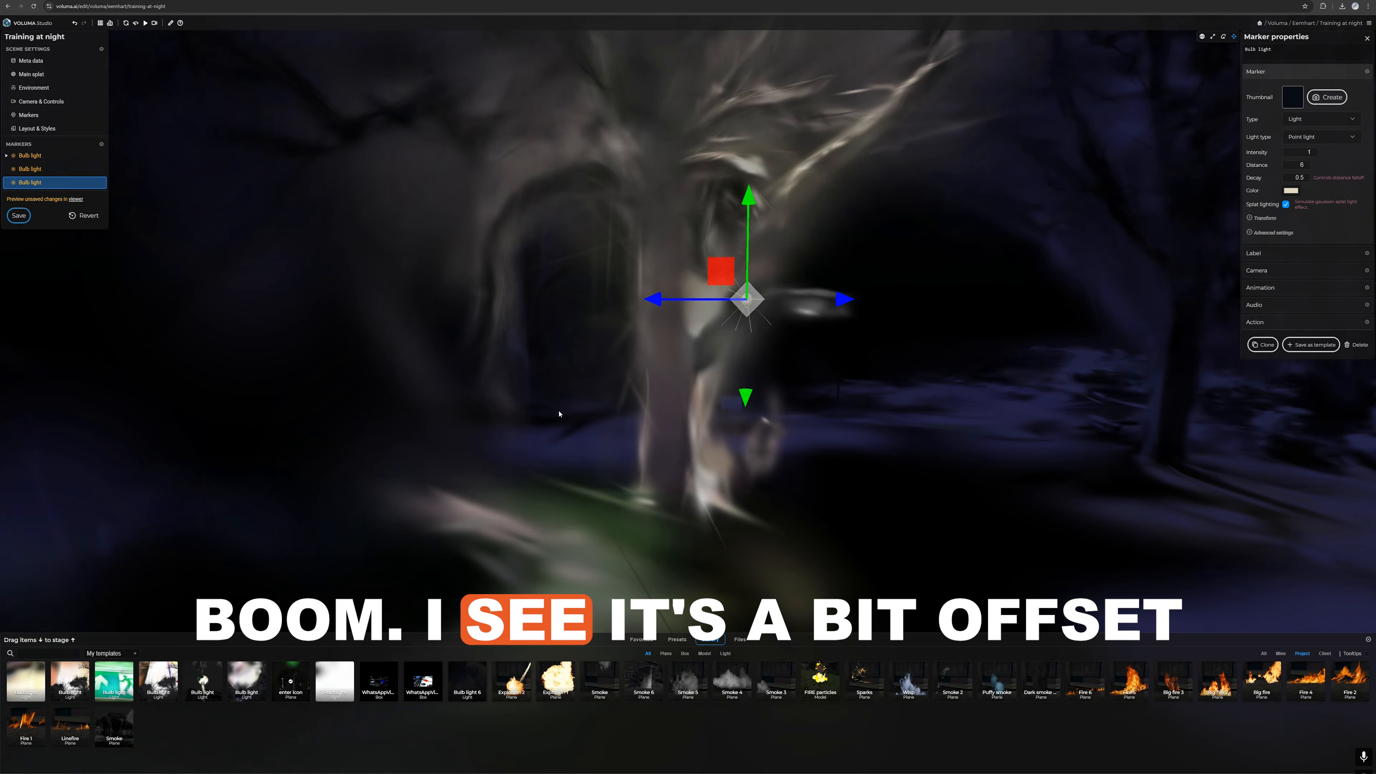
left_click_drag(699, 298, 782, 298)
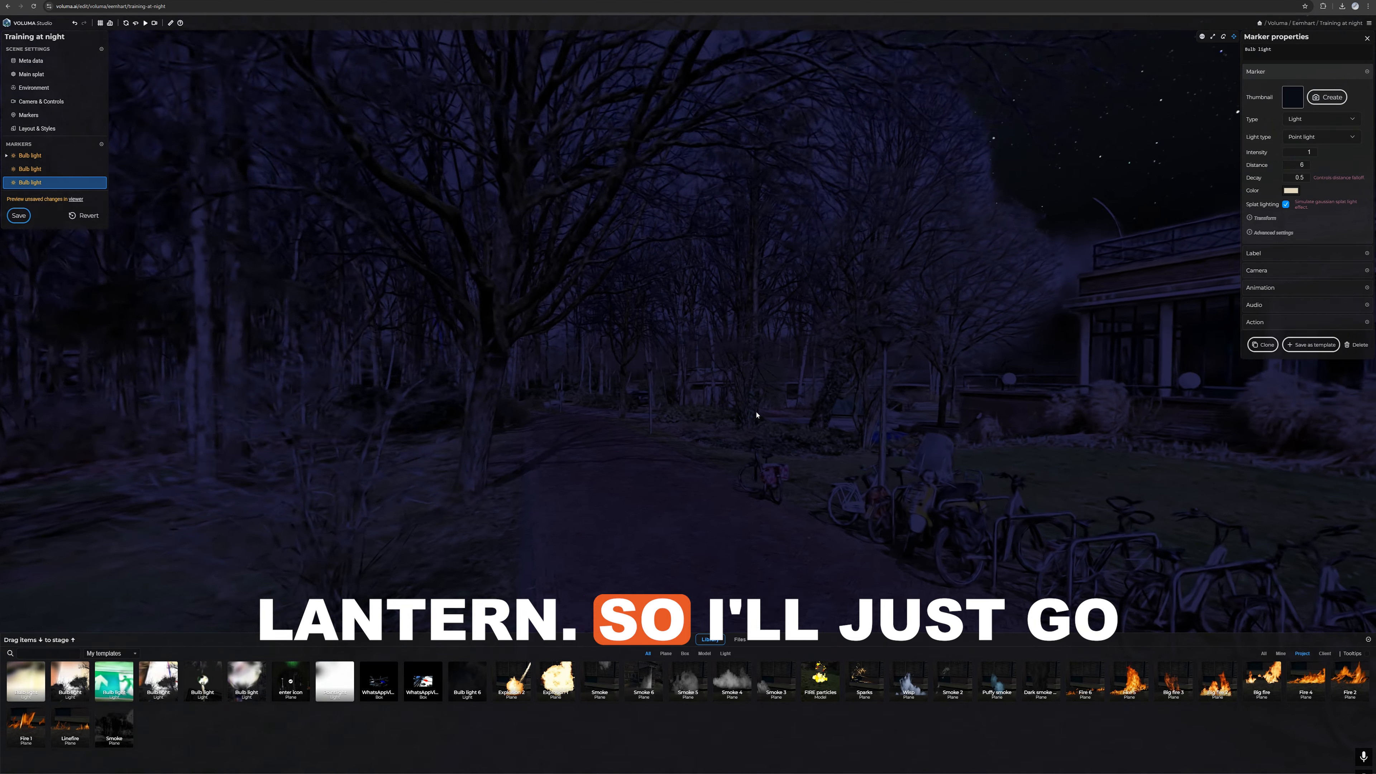
Step: Place another saved bulb light on the street lantern by the lawn beside the building
key("w")
left_click_drag(757, 415, 827, 386)
key("w")
left_click_drag(566, 491, 565, 491)
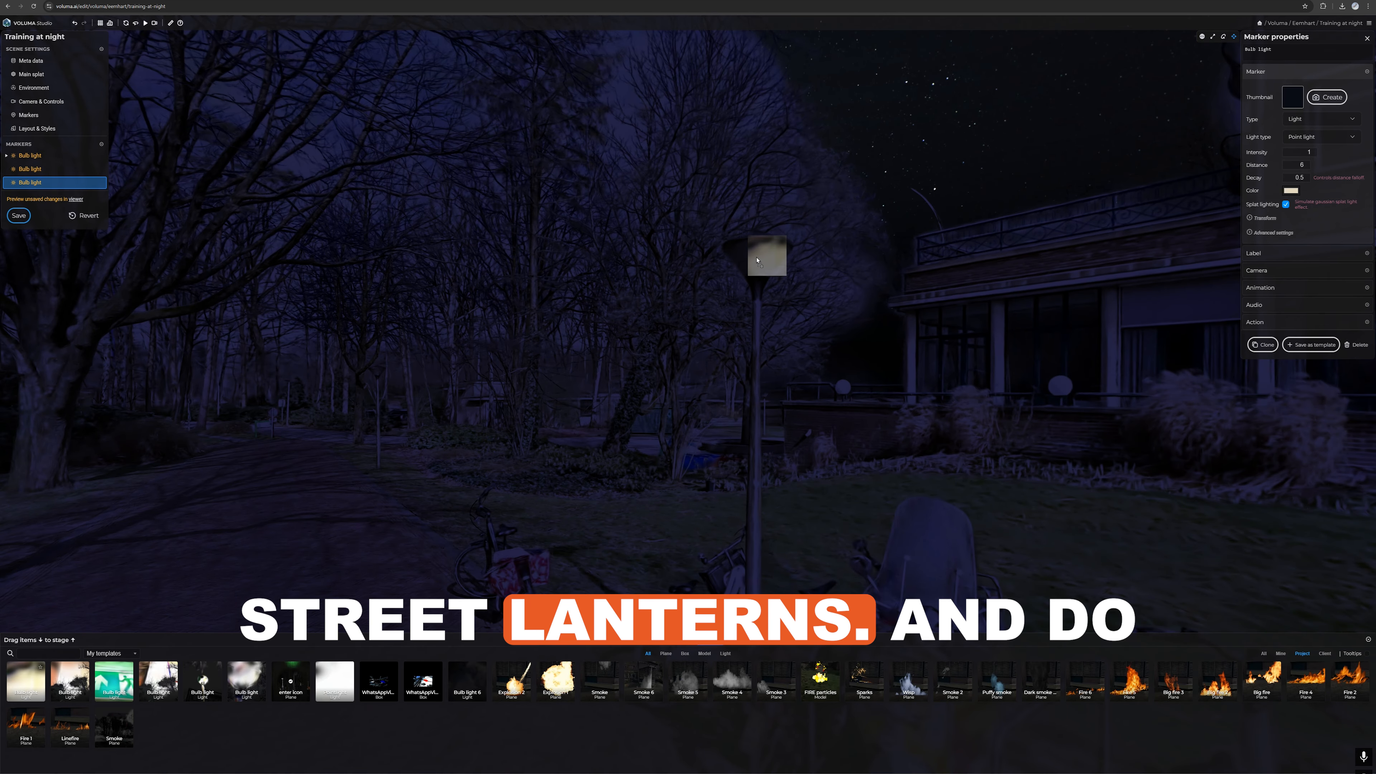
left_click_drag(757, 260, 756, 261)
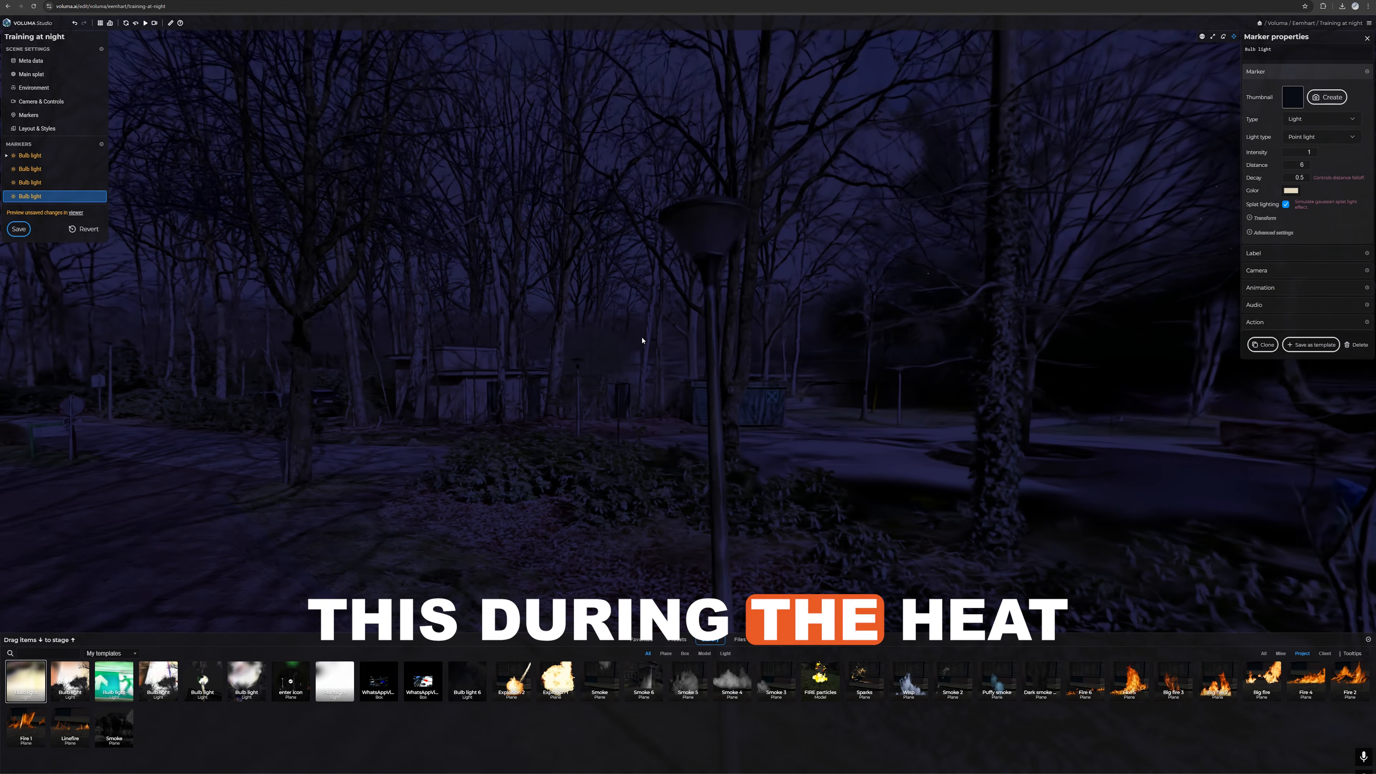
Step: Add more saved bulb lights to the lanterns along the brick path at the edge of the woods
key("w")
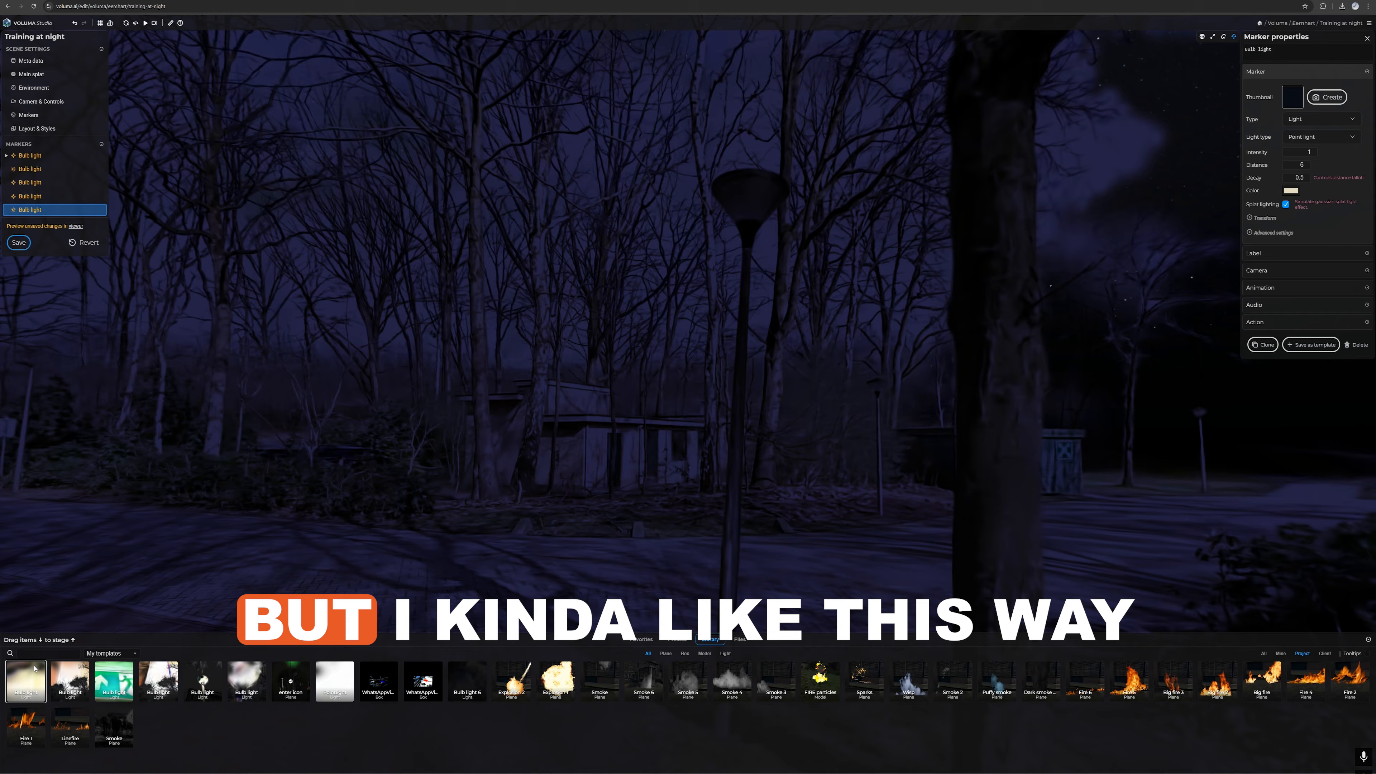
left_click_drag(34, 667, 647, 210)
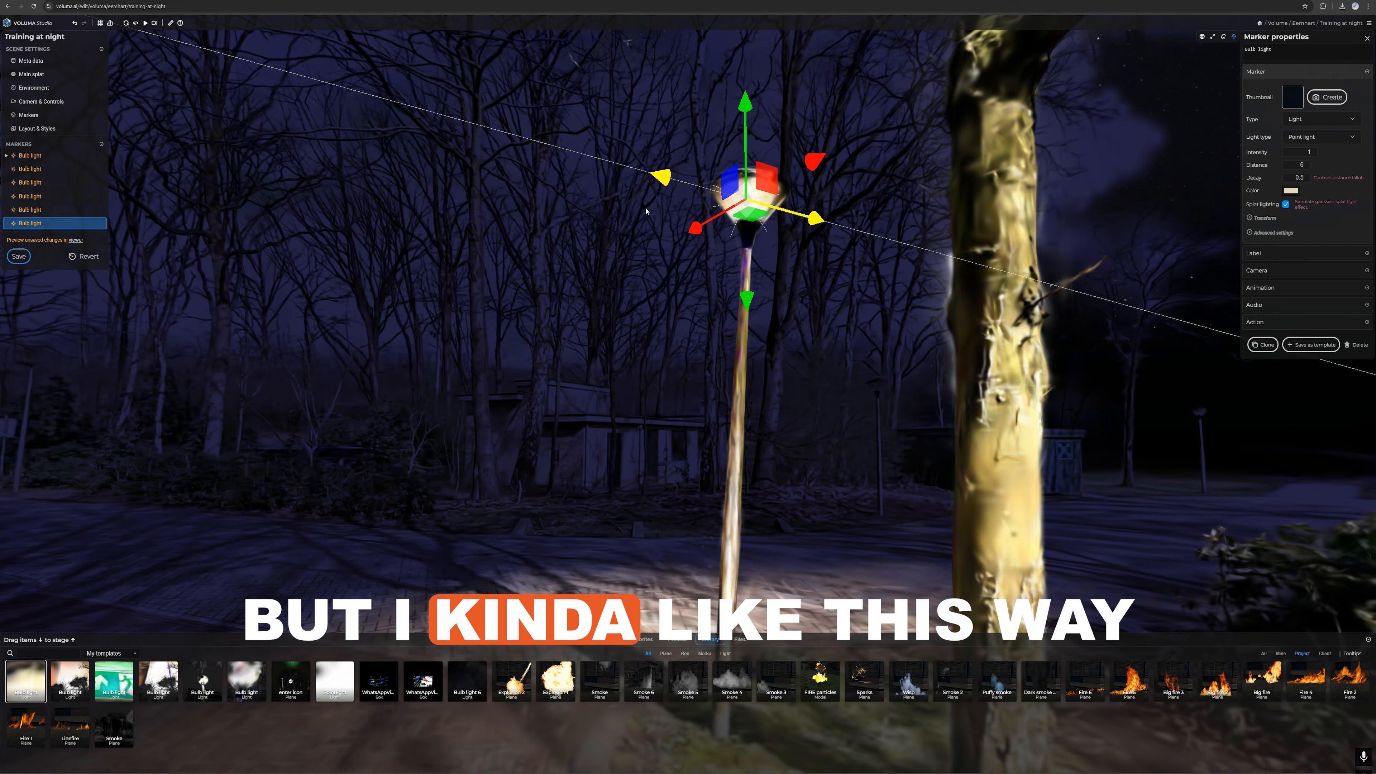
left_click_drag(525, 235, 686, 263)
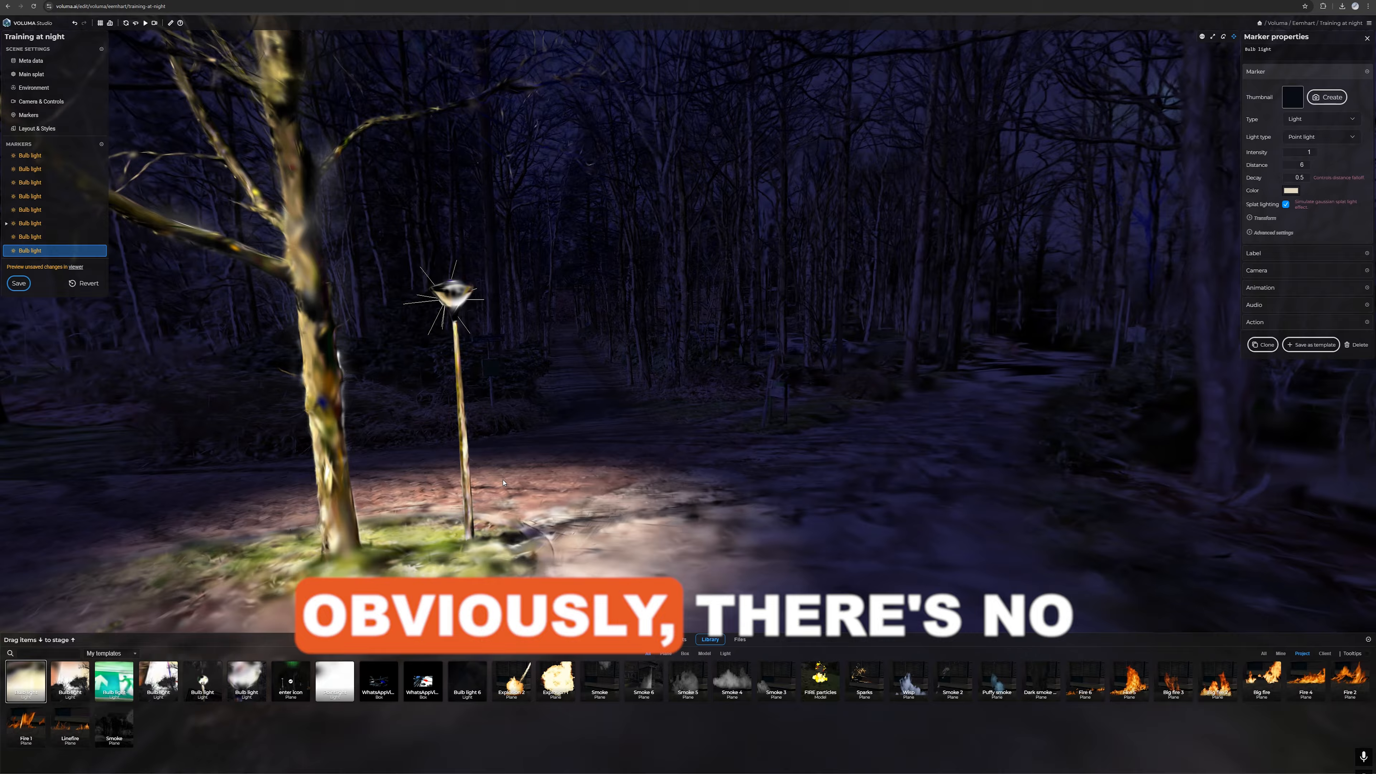
Step: Continue adding saved bulb lights to the remaining lanterns along the forest path
left_click_drag(503, 482, 575, 494)
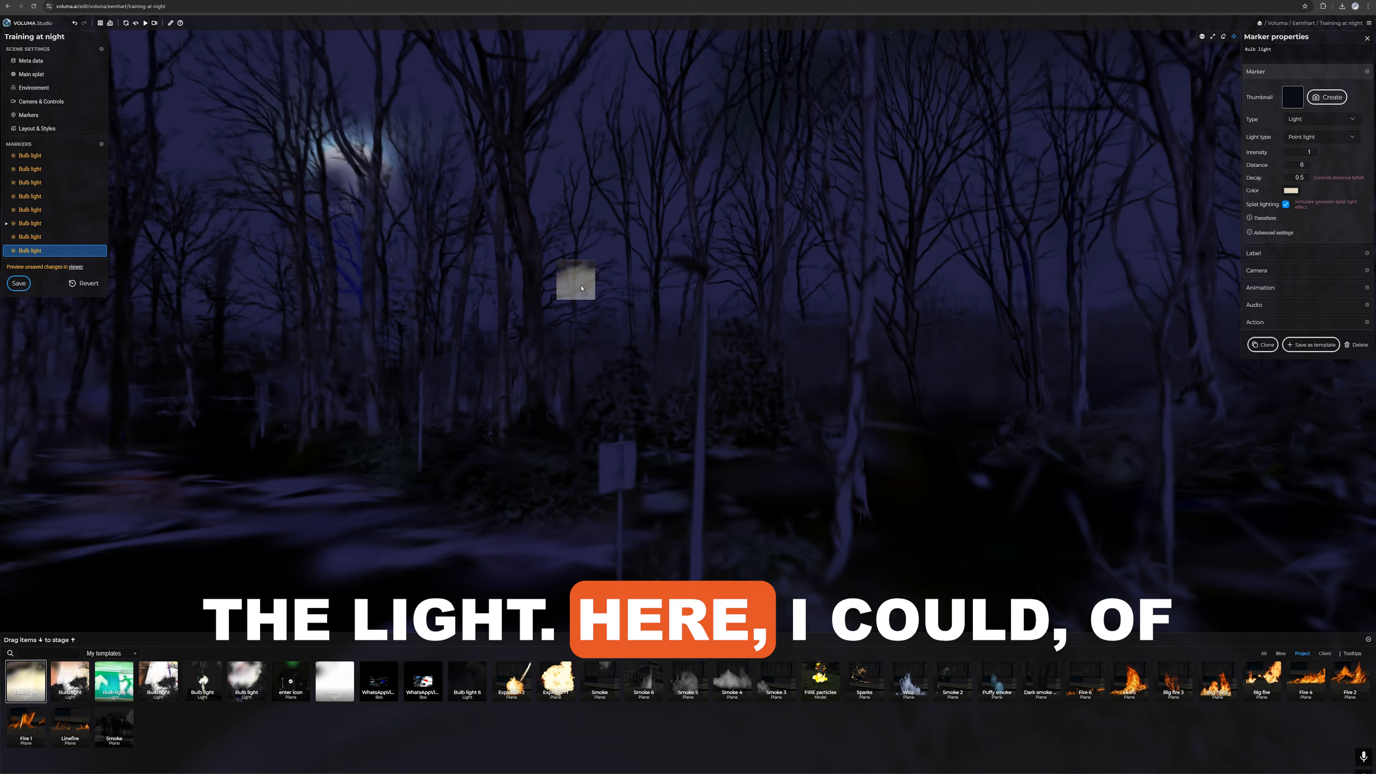
left_click_drag(581, 288, 689, 265)
mouse_move(515, 369)
left_mouse_down()
mouse_move(460, 377)
mouse_move(461, 353)
mouse_move(610, 415)
mouse_move(662, 411)
left_mouse_up()
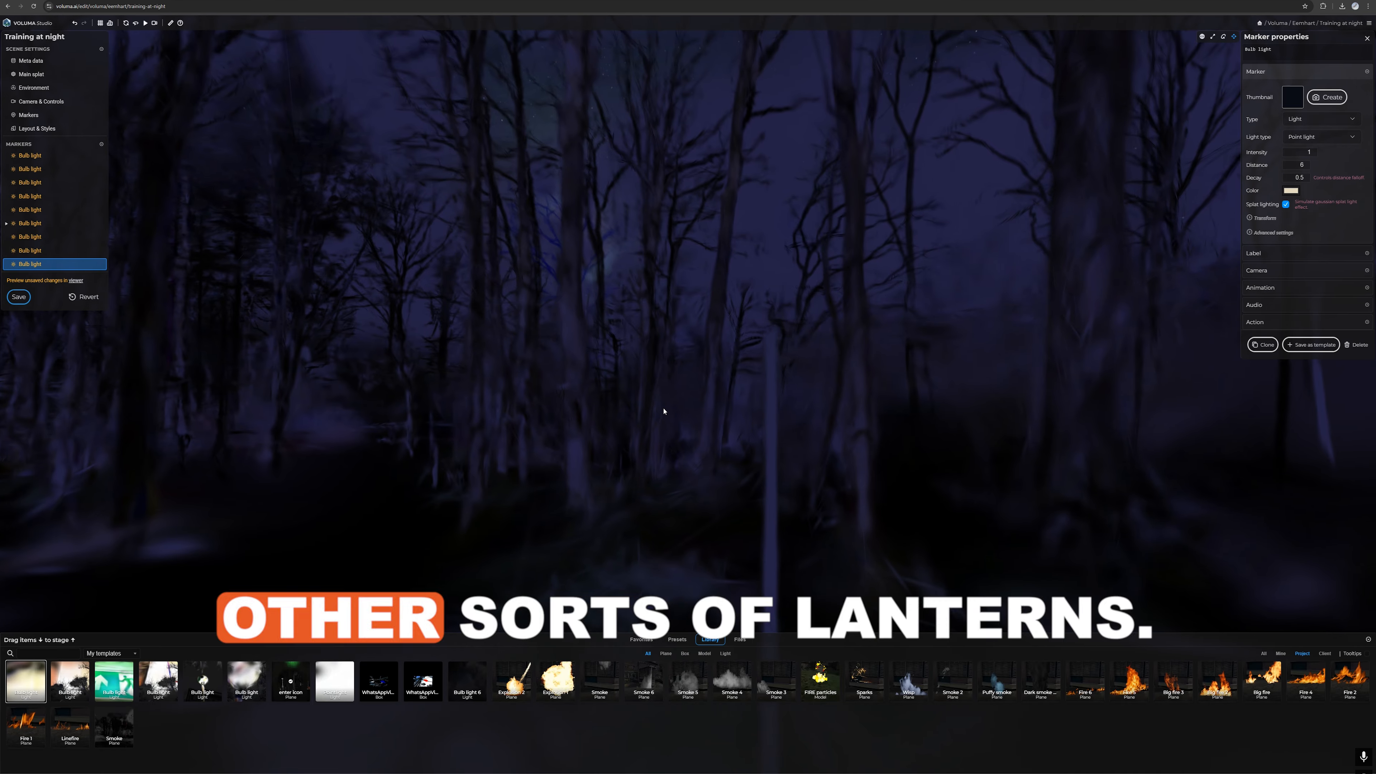
left_click_drag(172, 661, 638, 384)
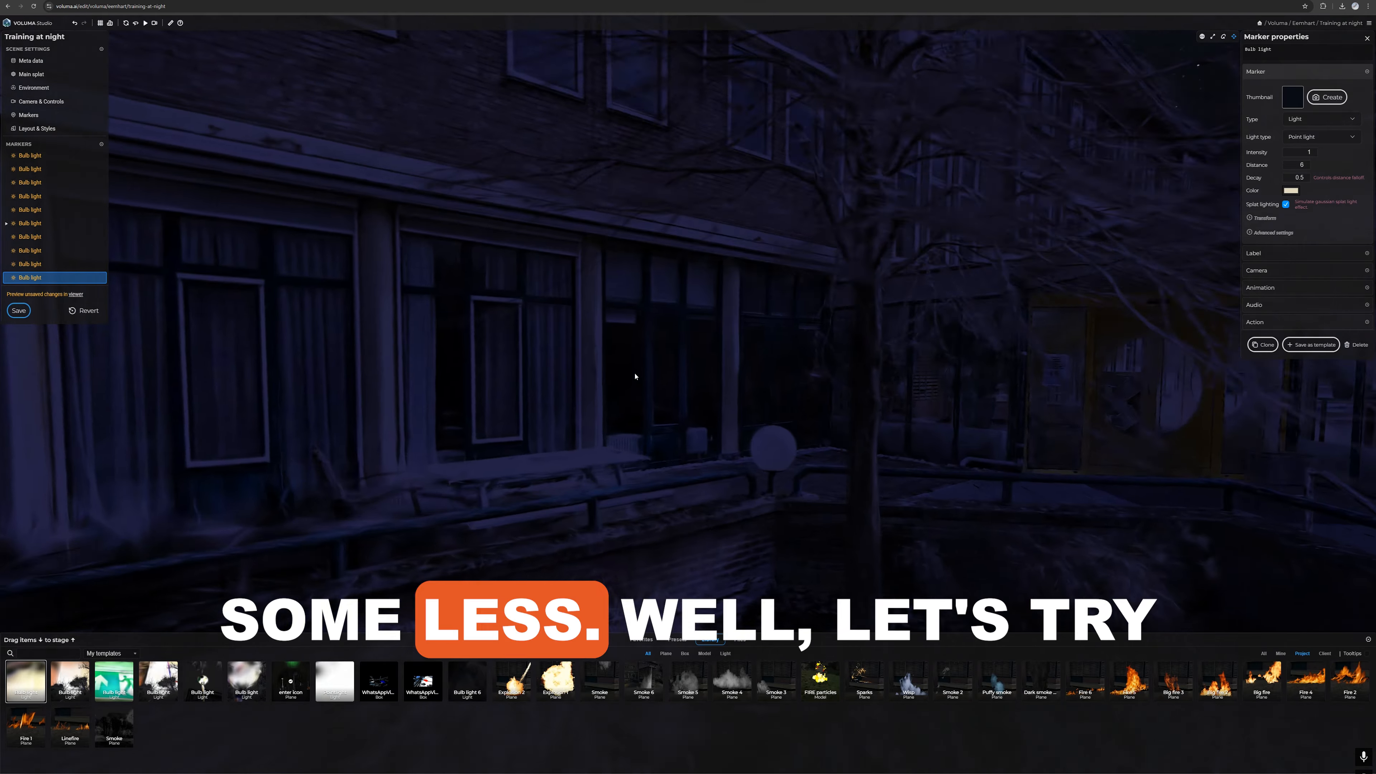
Step: Place a saved bulb light in the round globe lamp beside the terrace and set its decay to 2 and distance to 2
left_click_drag(668, 392, 672, 389)
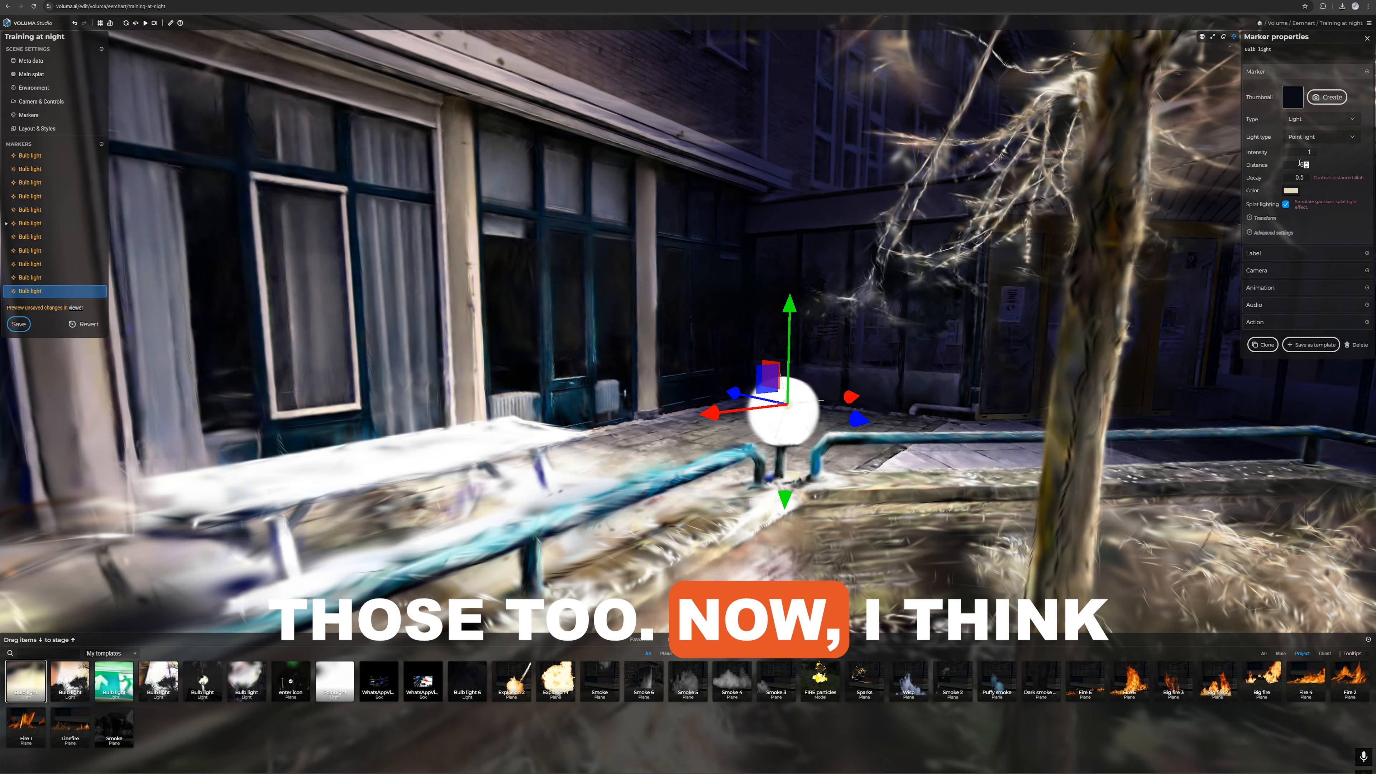
scroll(959, 311, "down", 5)
left_click_drag(937, 342, 970, 379)
left_click_drag(1291, 177, 1325, 180)
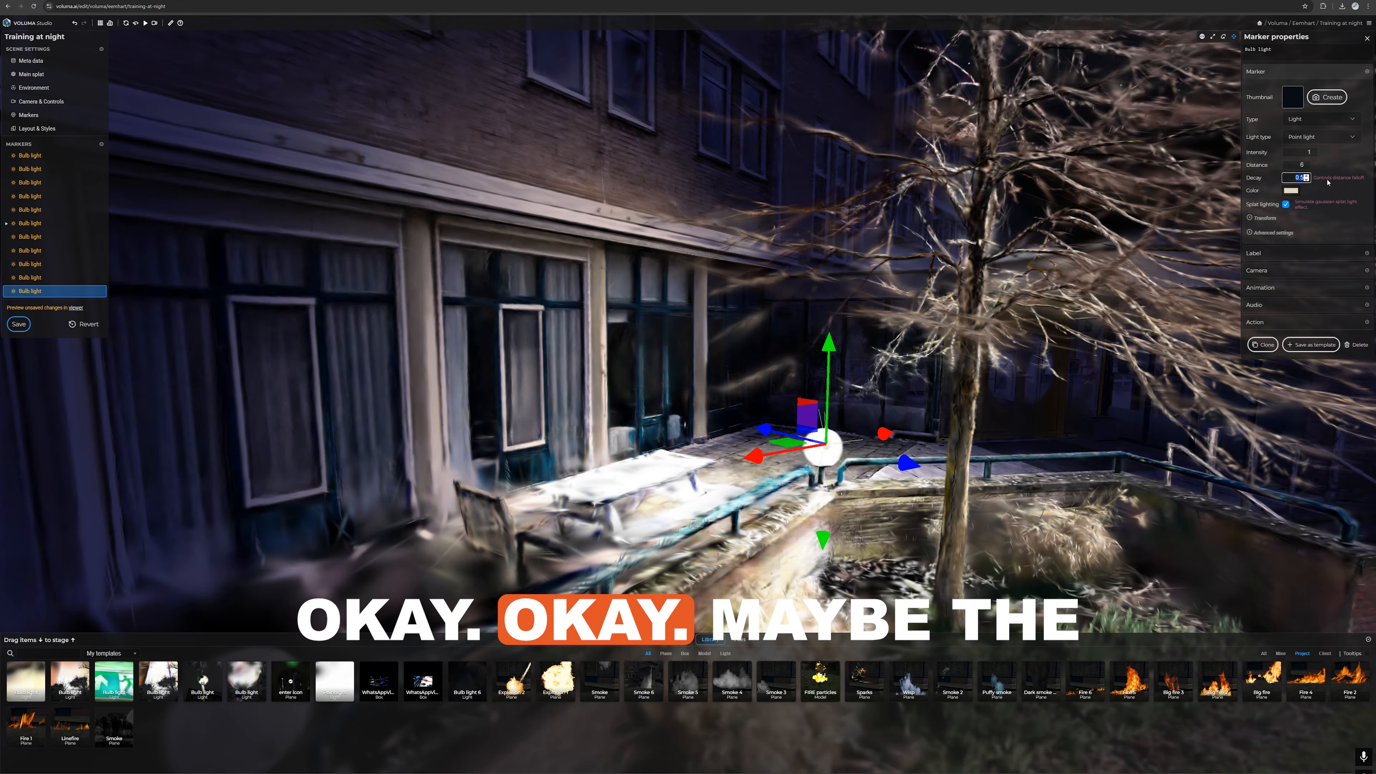
type("2")
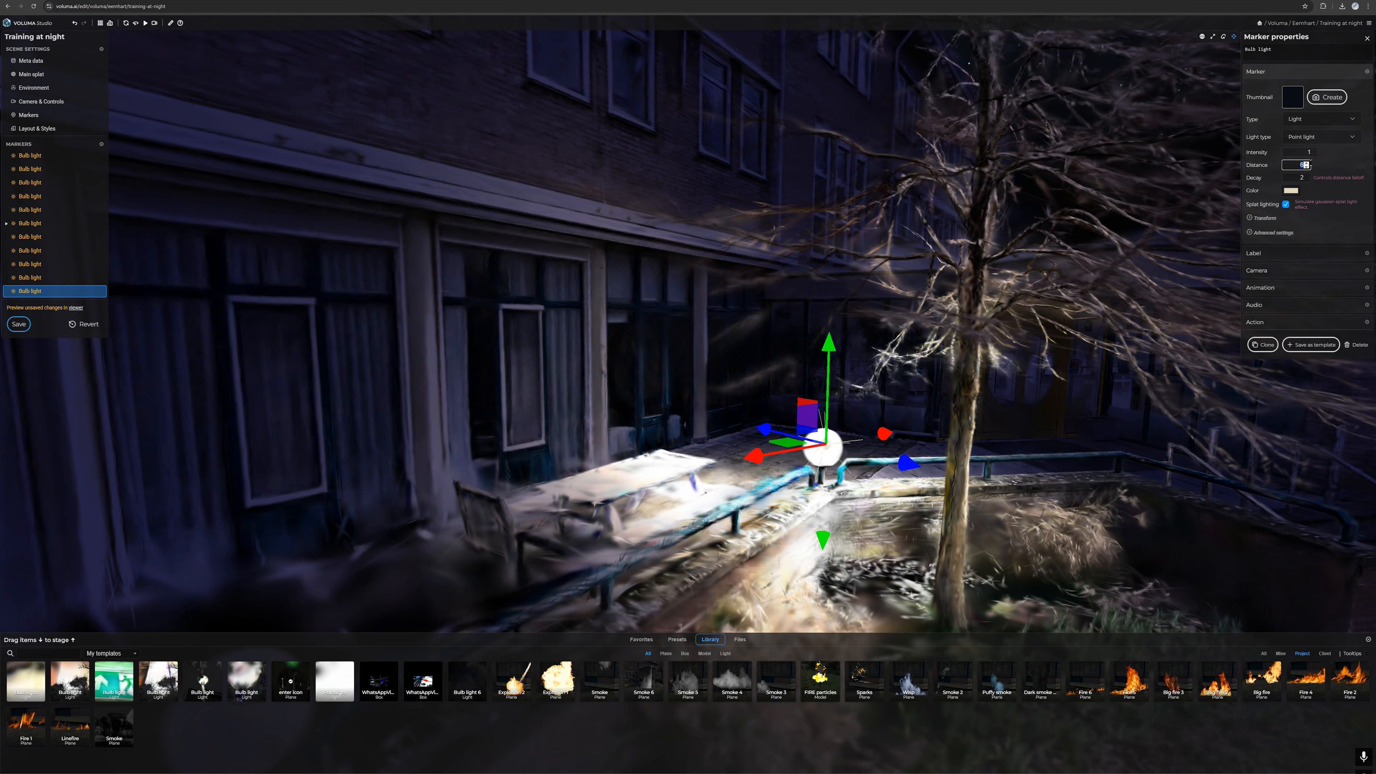
type("2")
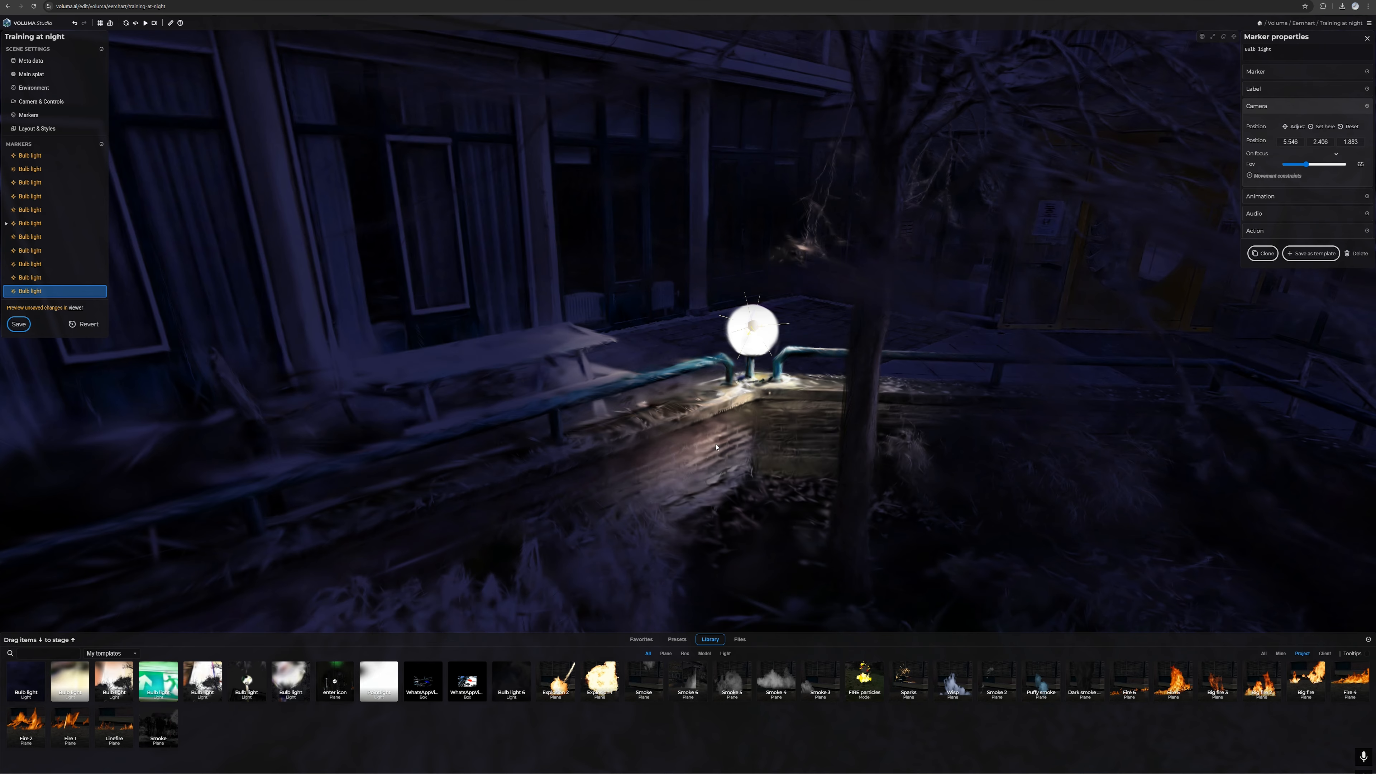
Step: Frame the terrace globe light, capture its thumbnail and save it as a reusable small bulb light template
scroll(861, 375, "down", 3)
left_click(1262, 72)
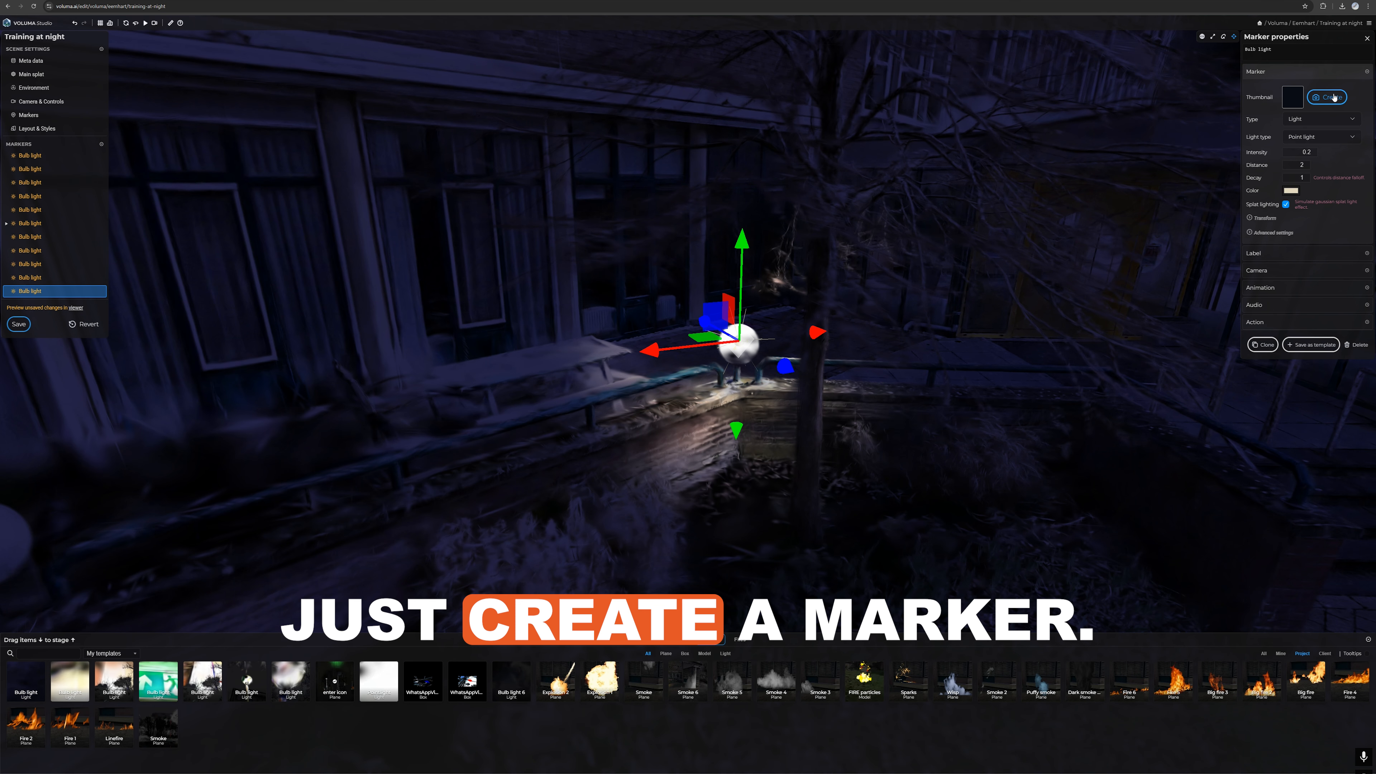
scroll(872, 382, "up", 5)
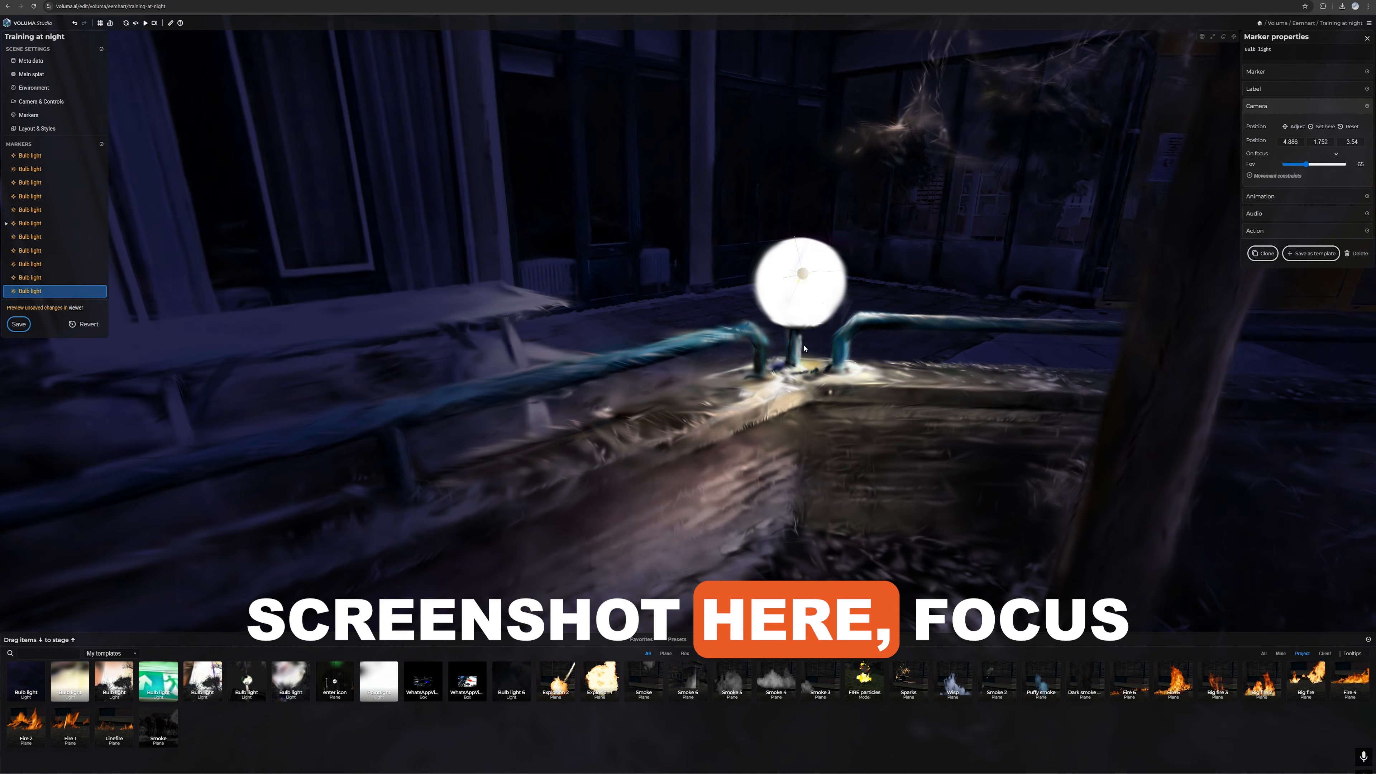
left_click(1263, 71)
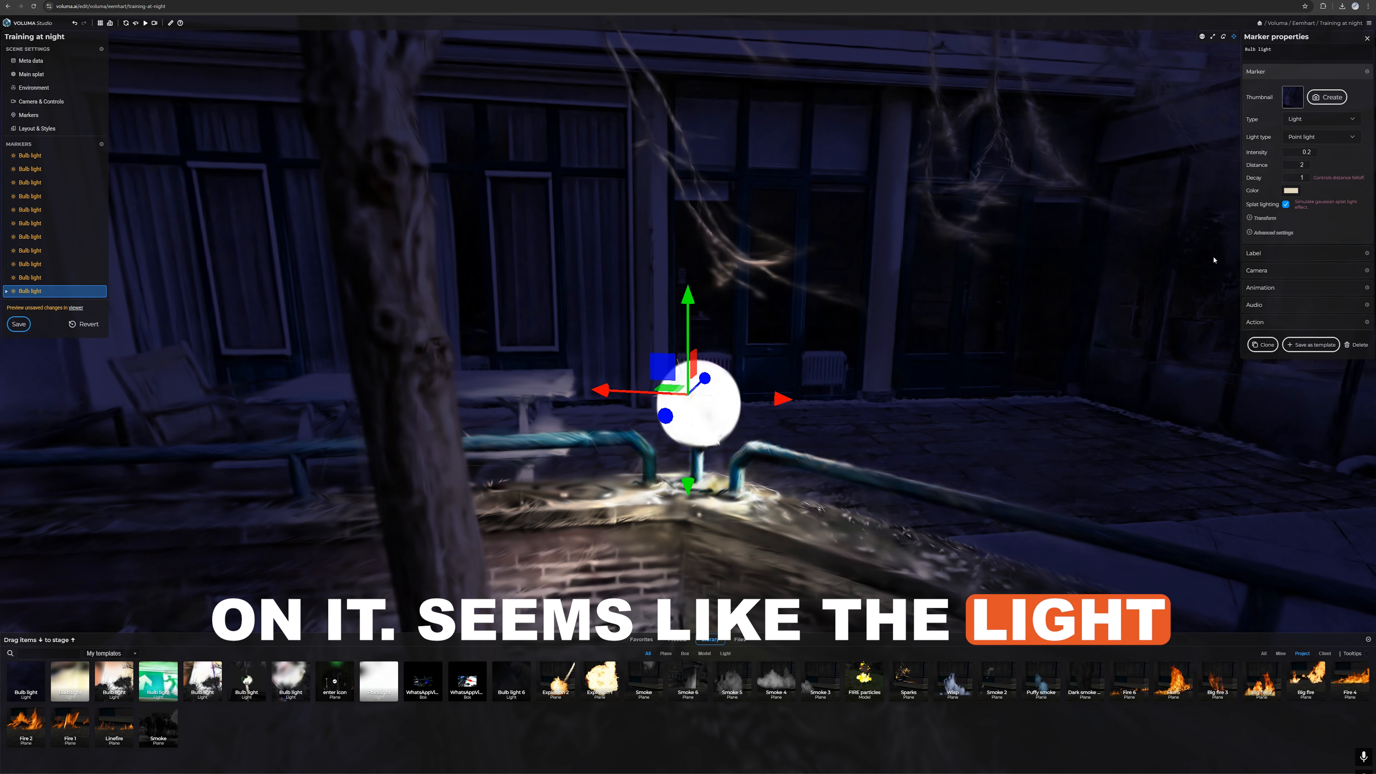
left_click(1308, 345)
left_click(1365, 320)
Step: Place more small bulb lights from the template, including on the lamp and the alarm box above the building entrance
left_click_drag(320, 493, 464, 377)
key("w")
mouse_move(25, 680)
left_mouse_down()
mouse_move(807, 399)
mouse_move(795, 397)
left_mouse_up()
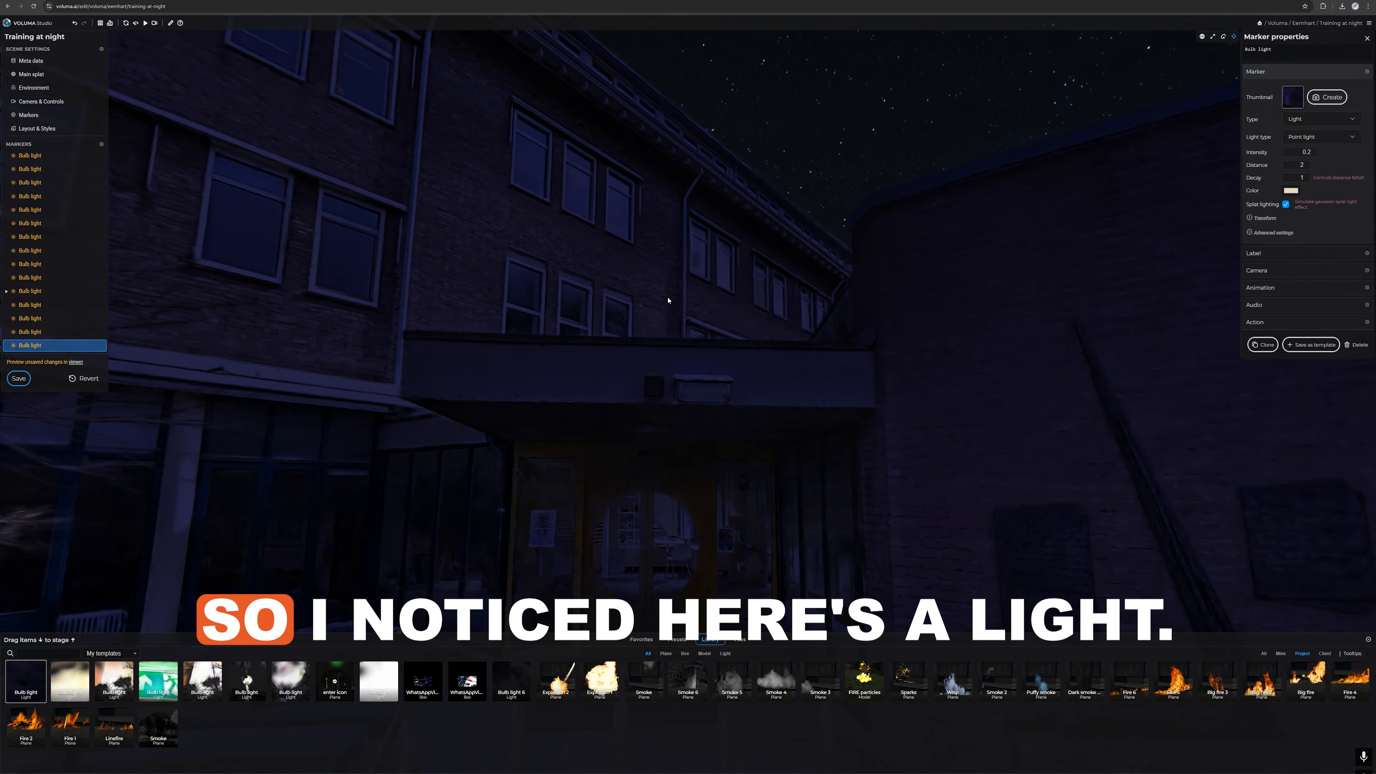
key("w")
key("ctrl+v")
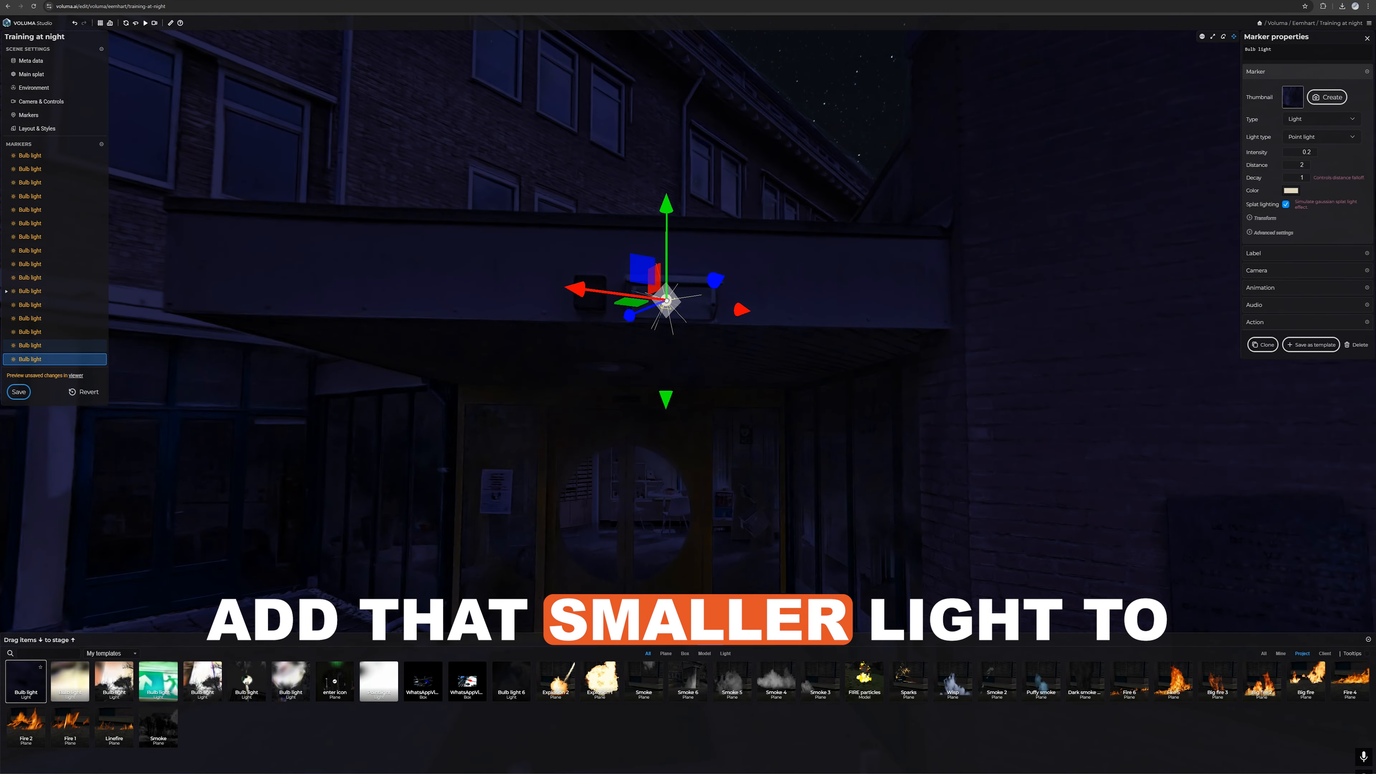
left_click_drag(739, 309, 607, 401)
left_click_drag(35, 687, 629, 222)
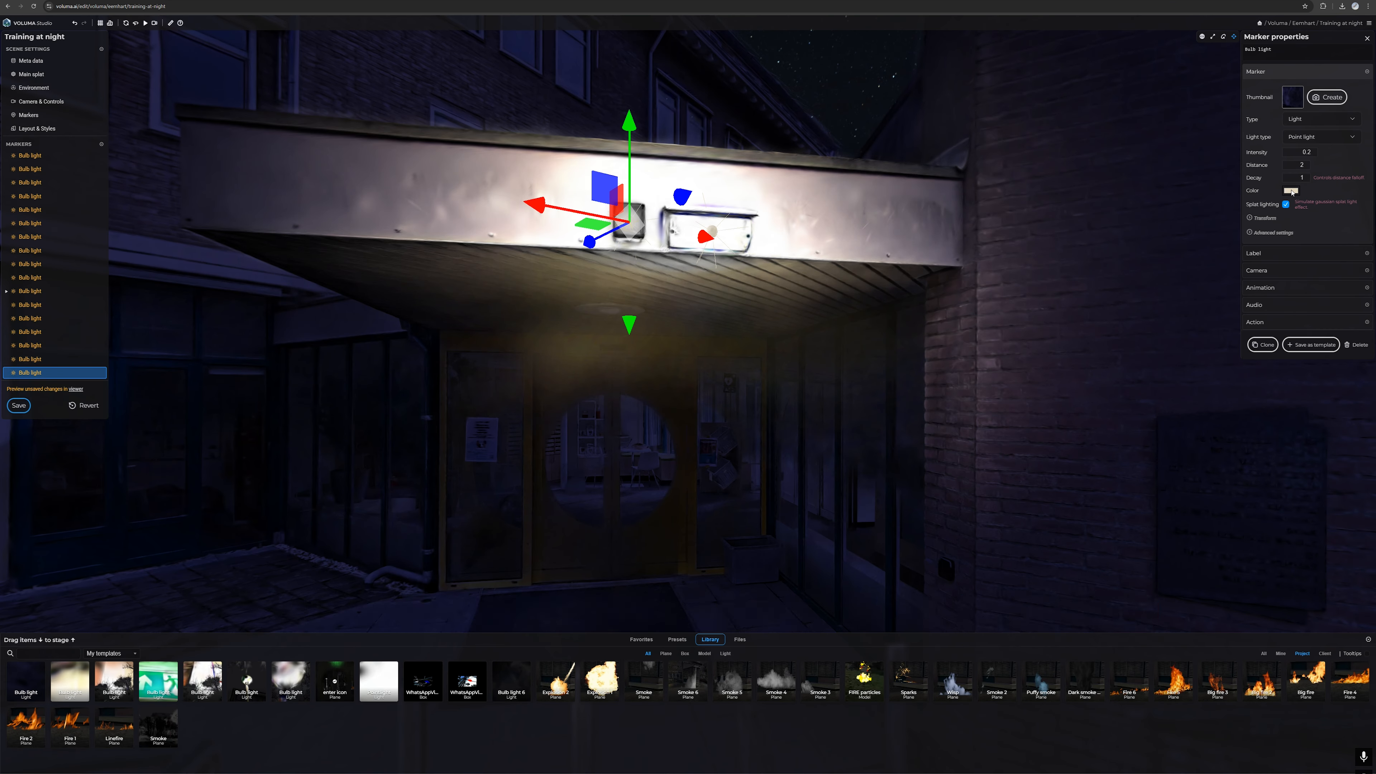
Step: Colour the entrance alarm box light red and set its distance to 0.4 and decay to 1
left_click(1291, 190)
left_click(1307, 164)
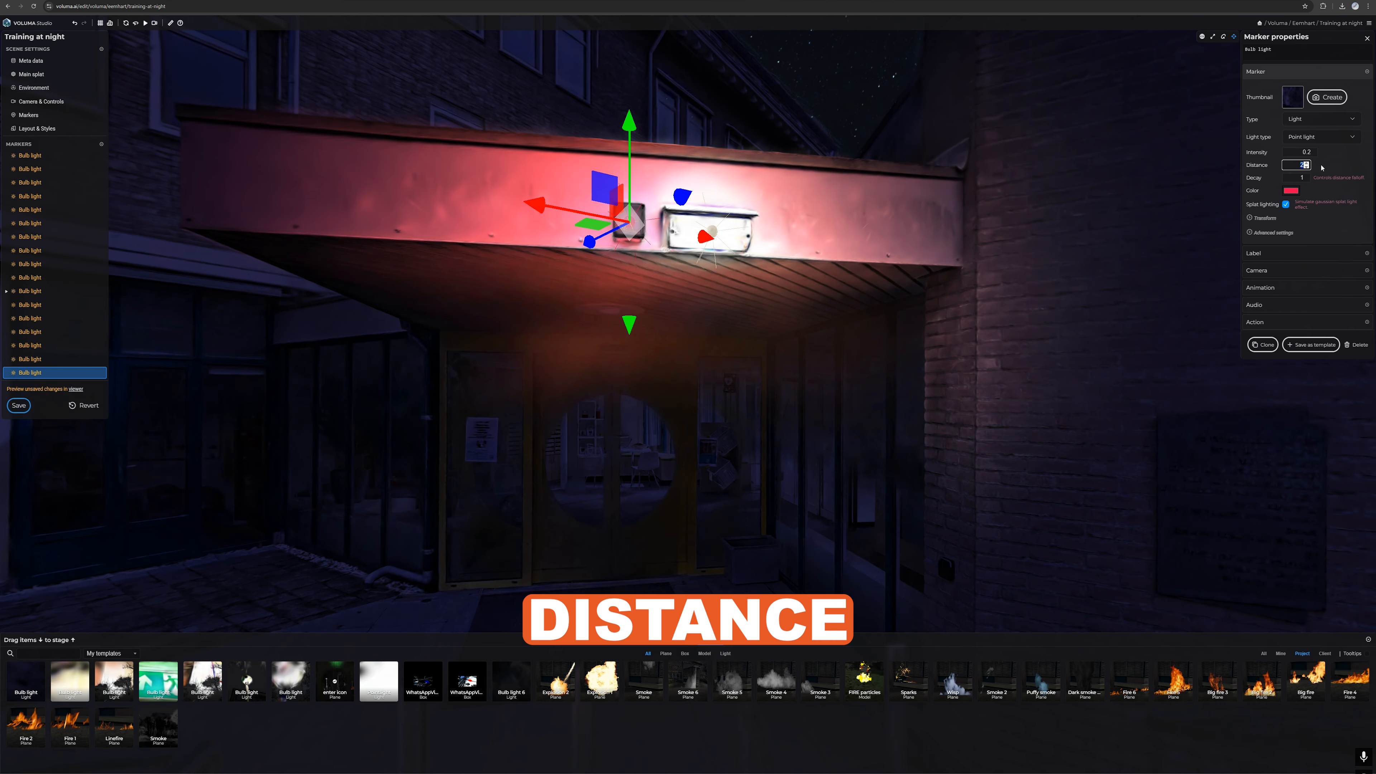
type(".5")
left_click(1308, 178)
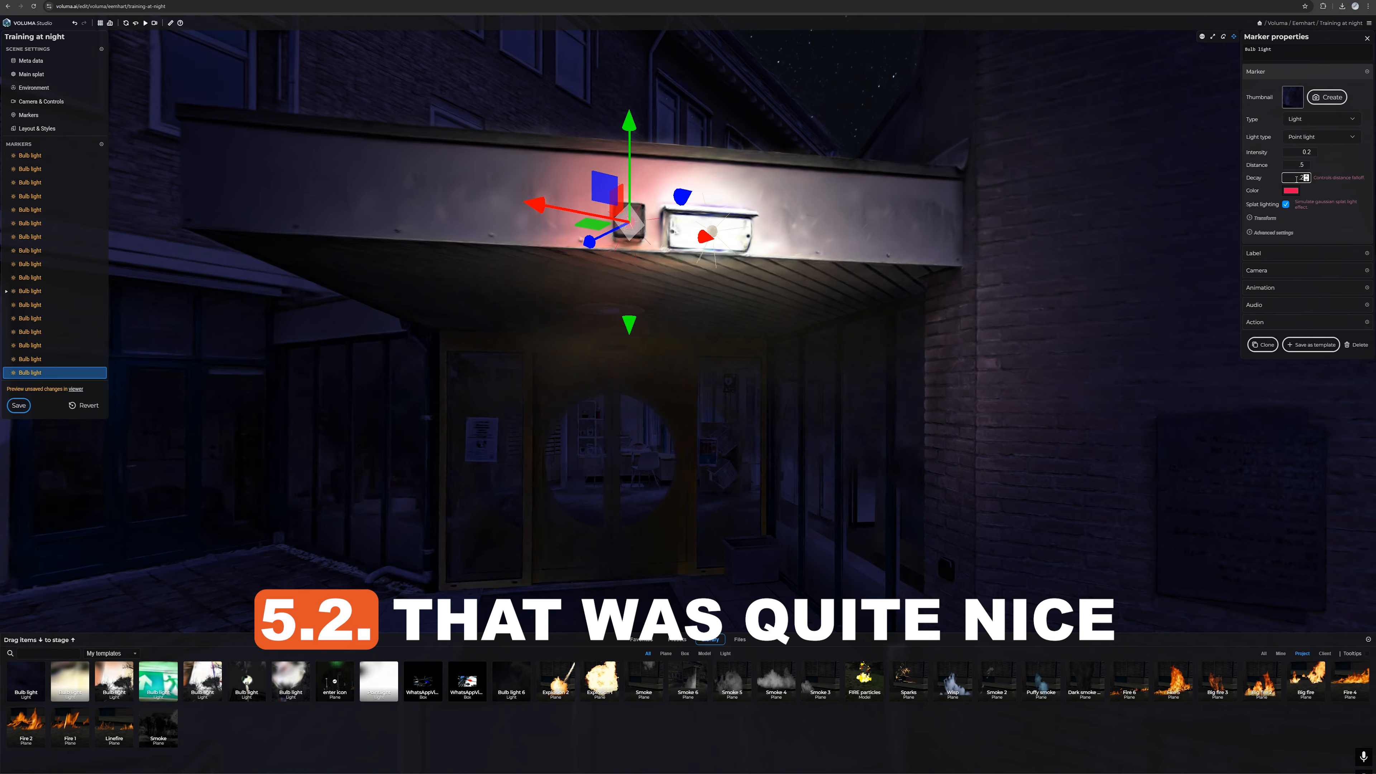
key("BackSpace")
key("BackSpace")
type("1")
left_click_drag(1296, 165, 1319, 169)
type(".4")
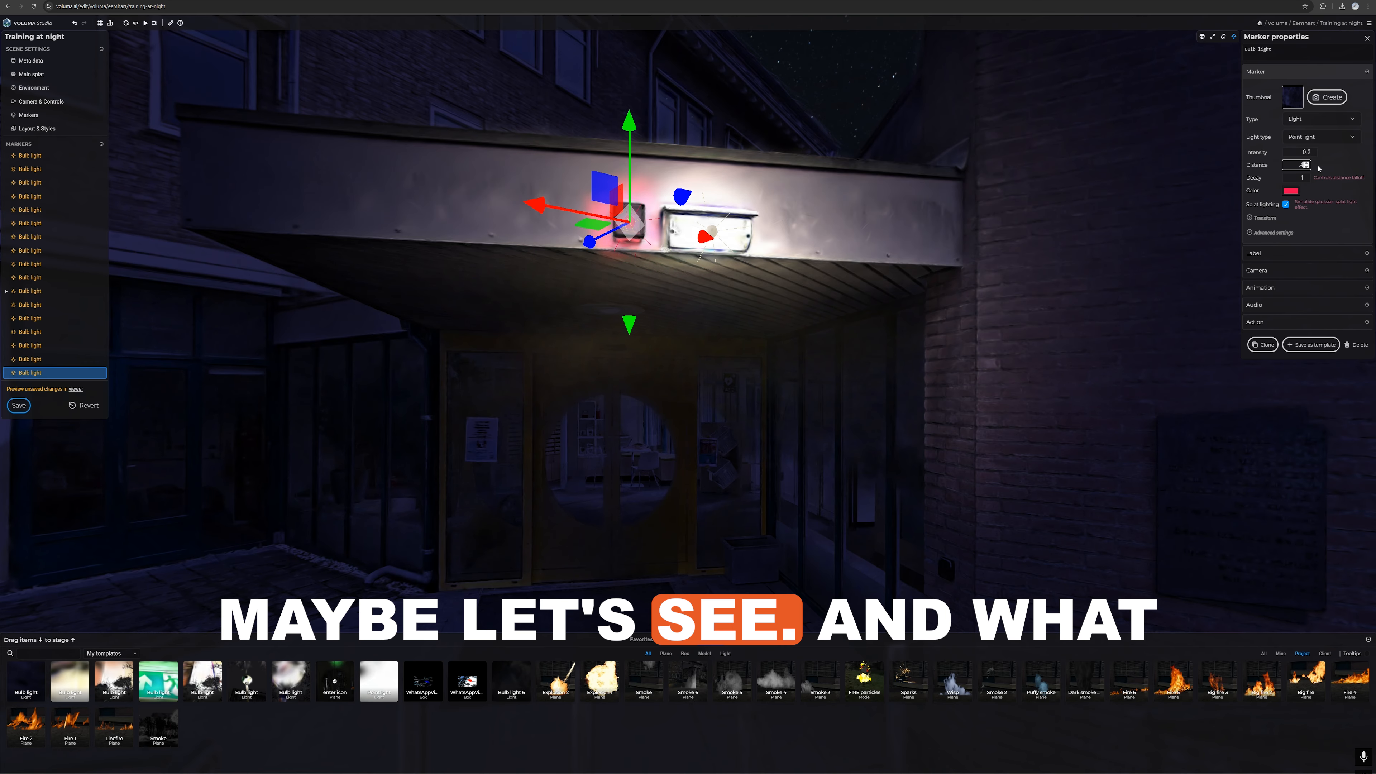
left_click_drag(1043, 247, 992, 270)
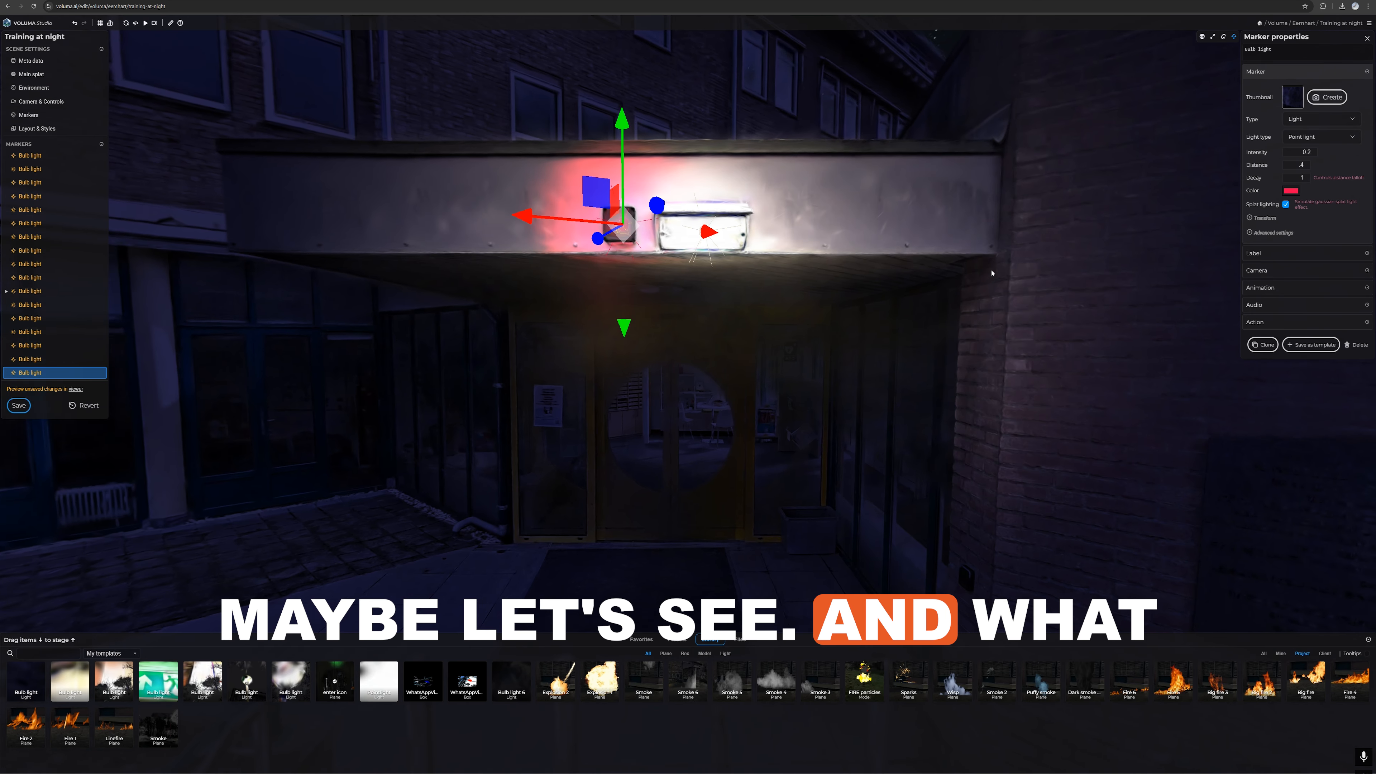
Step: Add an on-focus opacity animation lasting 0.5 seconds to the red alarm light and preview it
left_click(1273, 288)
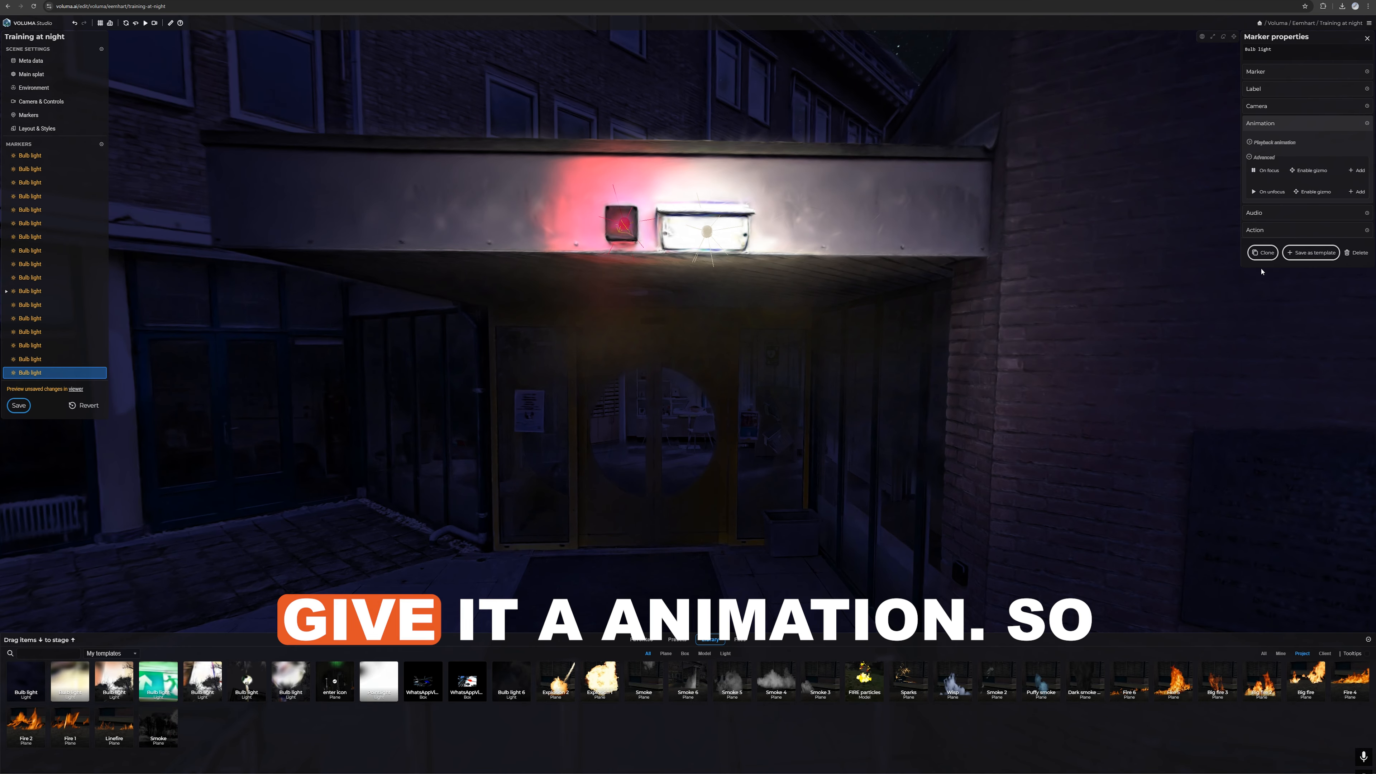
left_click(1359, 171)
left_click_drag(1289, 187, 1309, 191)
type(".5")
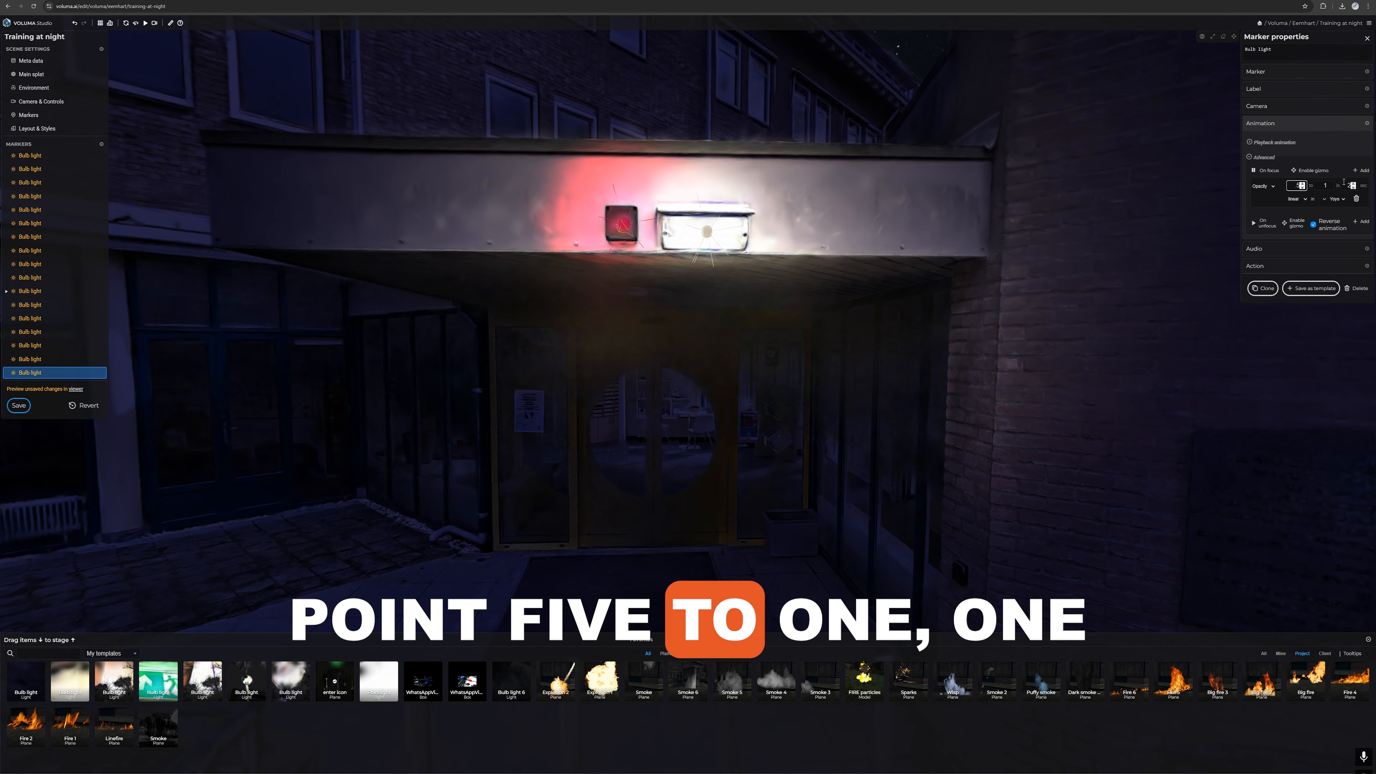
double_click(1253, 171)
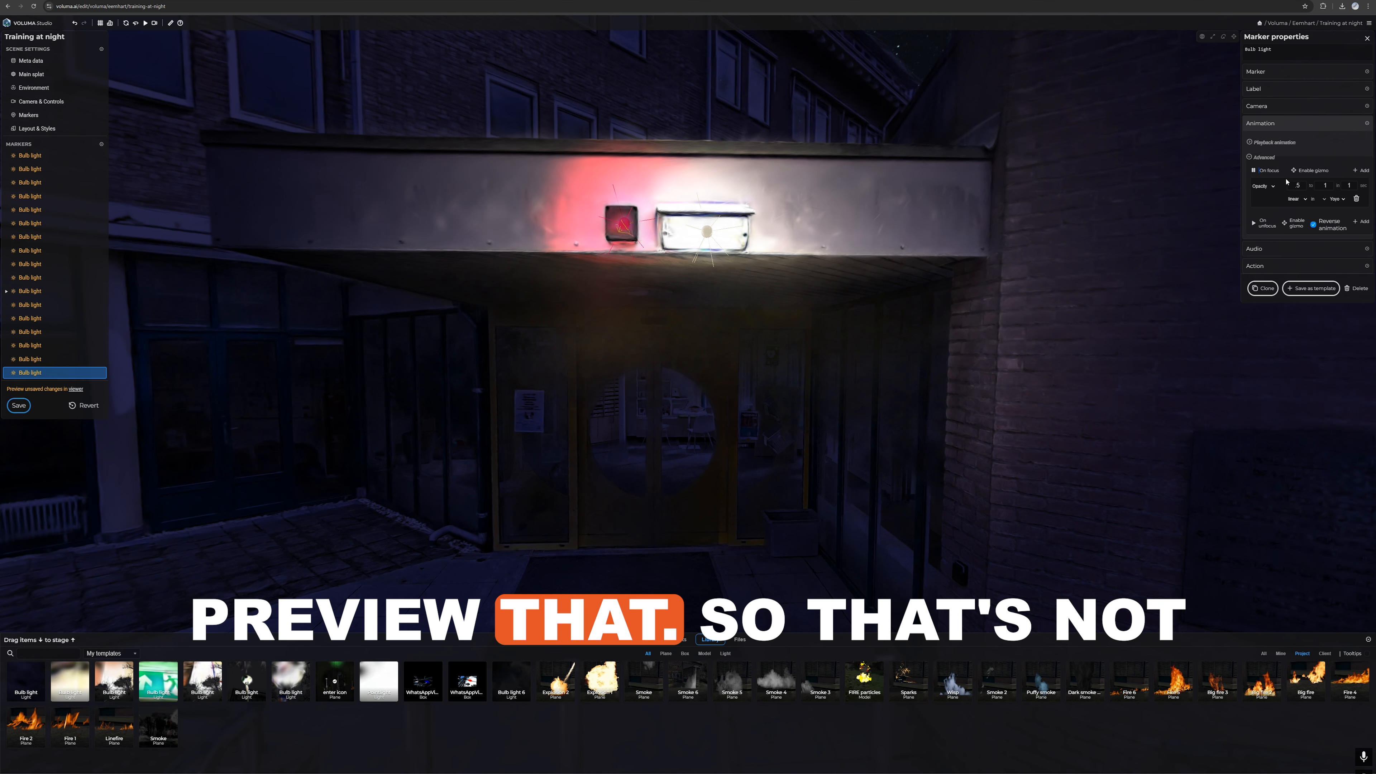
double_click(1350, 186)
type(".5")
double_click(1300, 186)
Step: Add an on-unfocus opacity animation to the red alarm light and set its duration to 0.5 seconds
left_click(1359, 222)
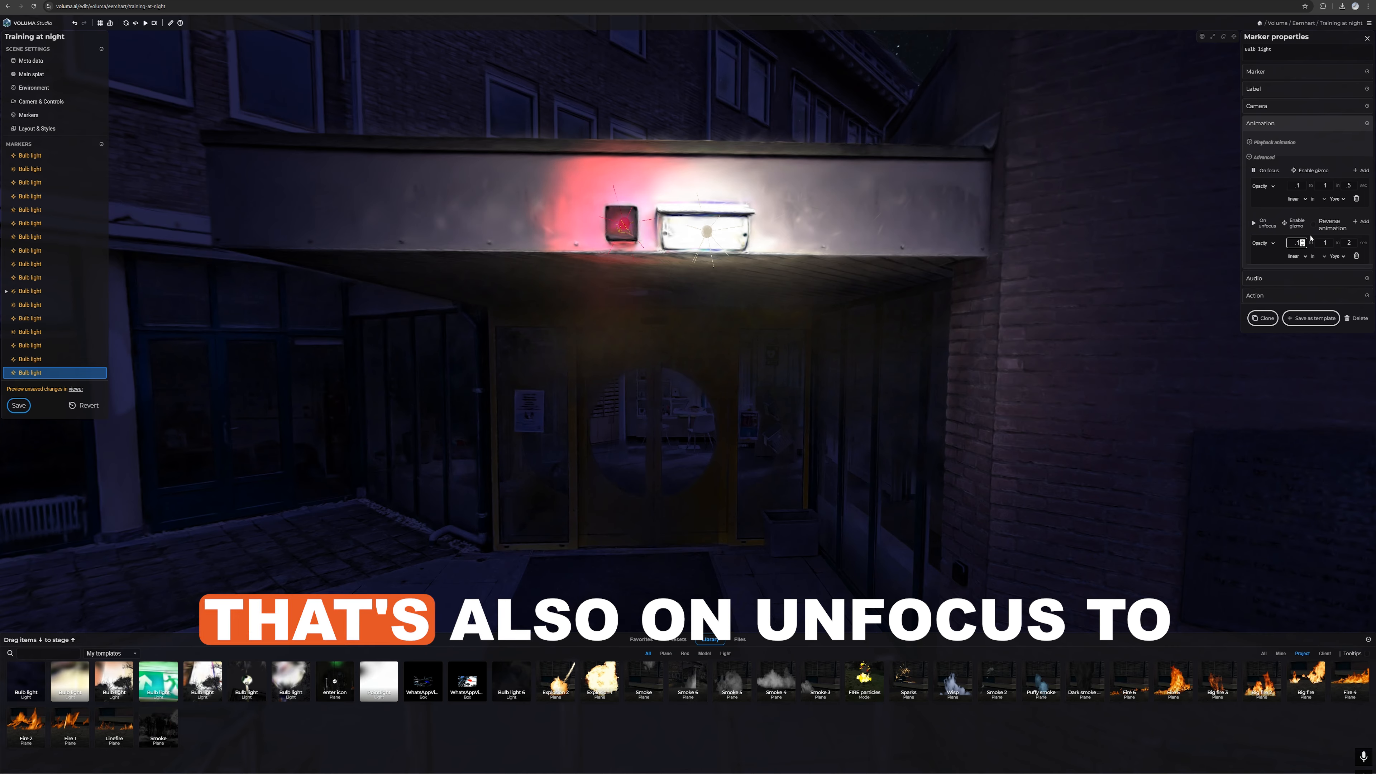
left_click(1333, 278)
left_click(1268, 124)
left_click(1265, 157)
left_click(1254, 223)
double_click(1349, 243)
type(".5")
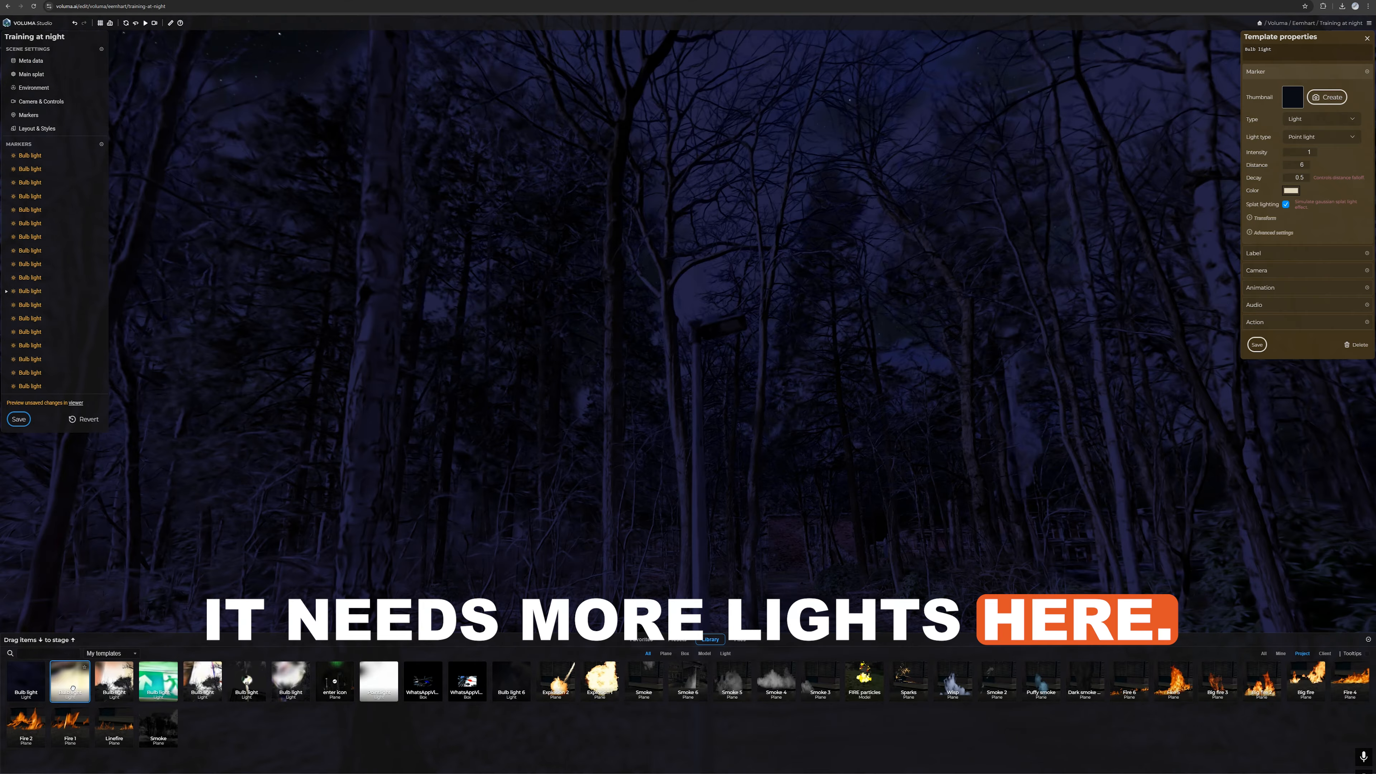
Step: Place the larger saved bulb lights on the lamppost by the woods and the street lamp near the houses
left_click_drag(725, 329, 862, 452)
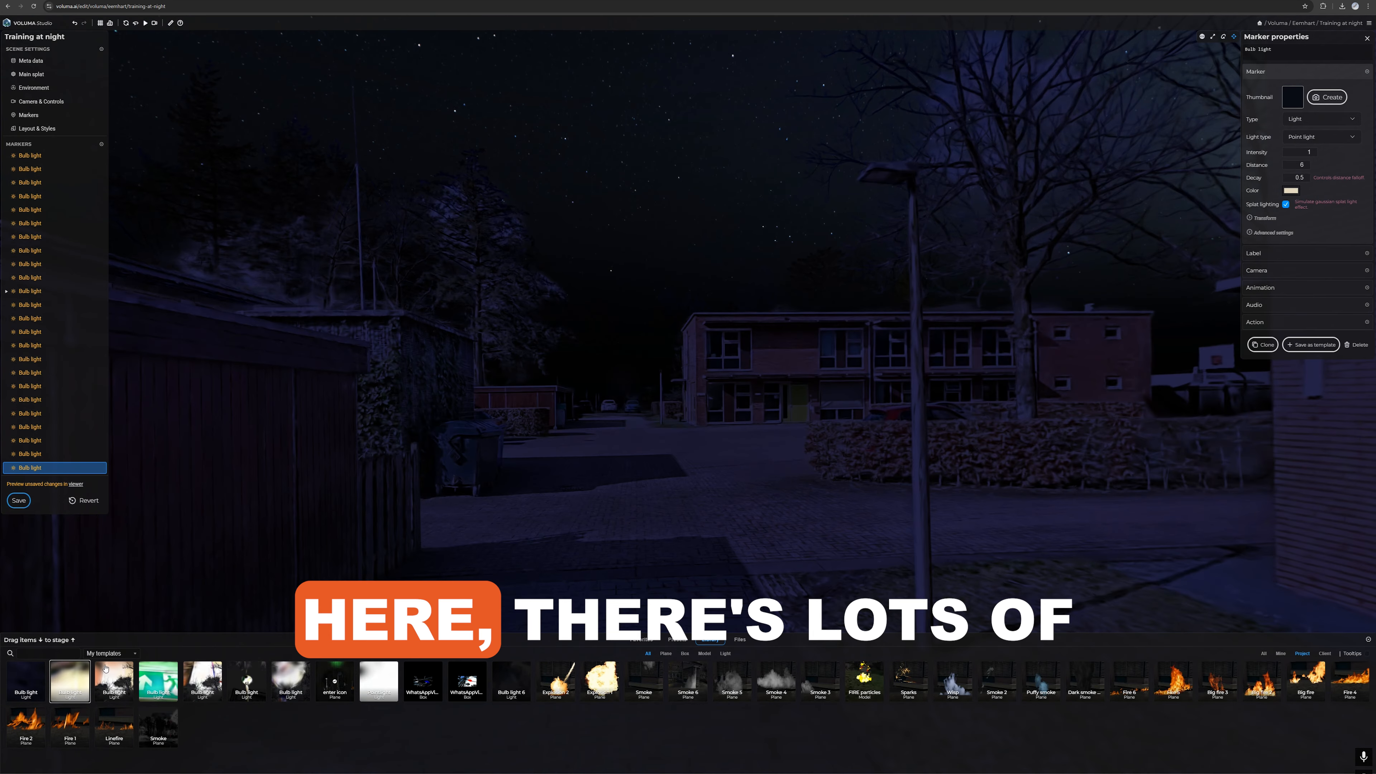
left_click_drag(885, 183, 885, 183)
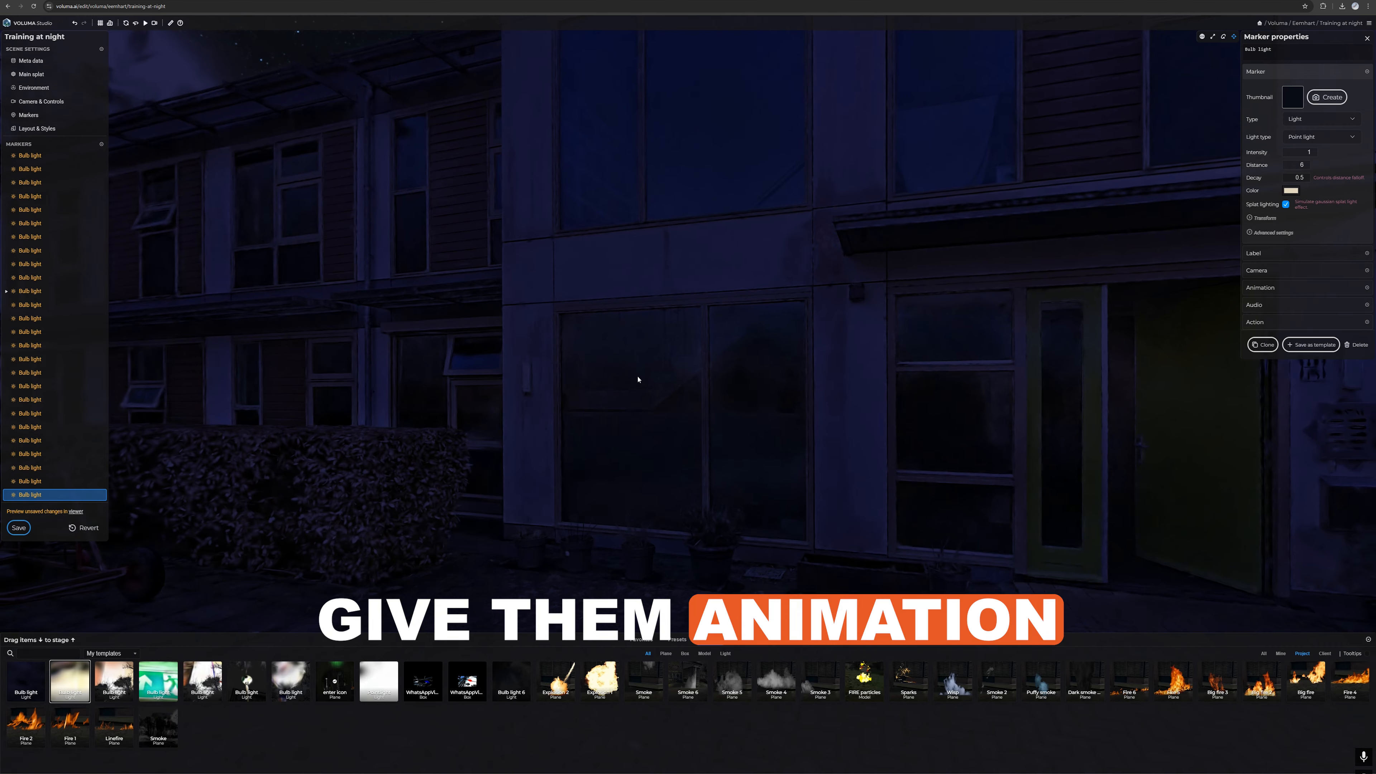
left_click_drag(91, 675, 136, 648)
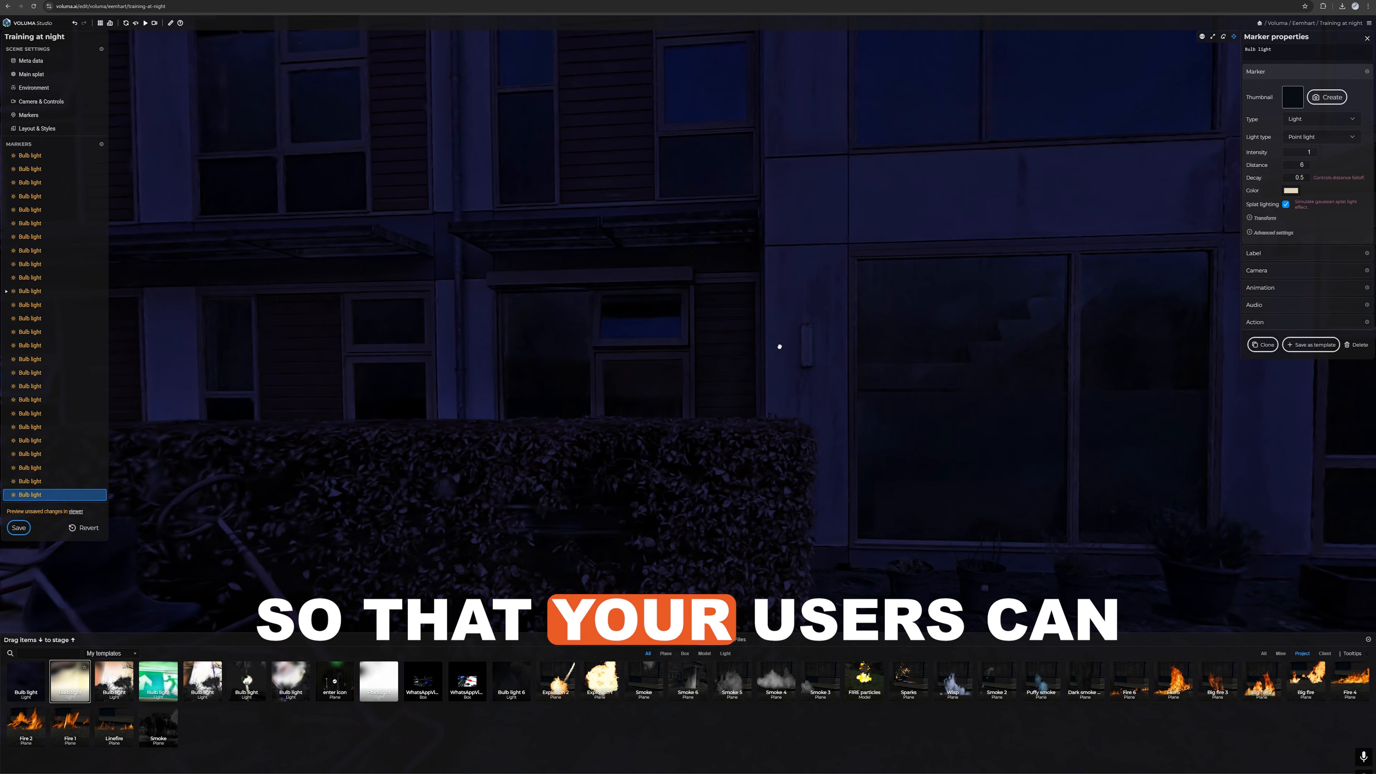
left_click_drag(779, 347, 789, 338)
left_click(1357, 345)
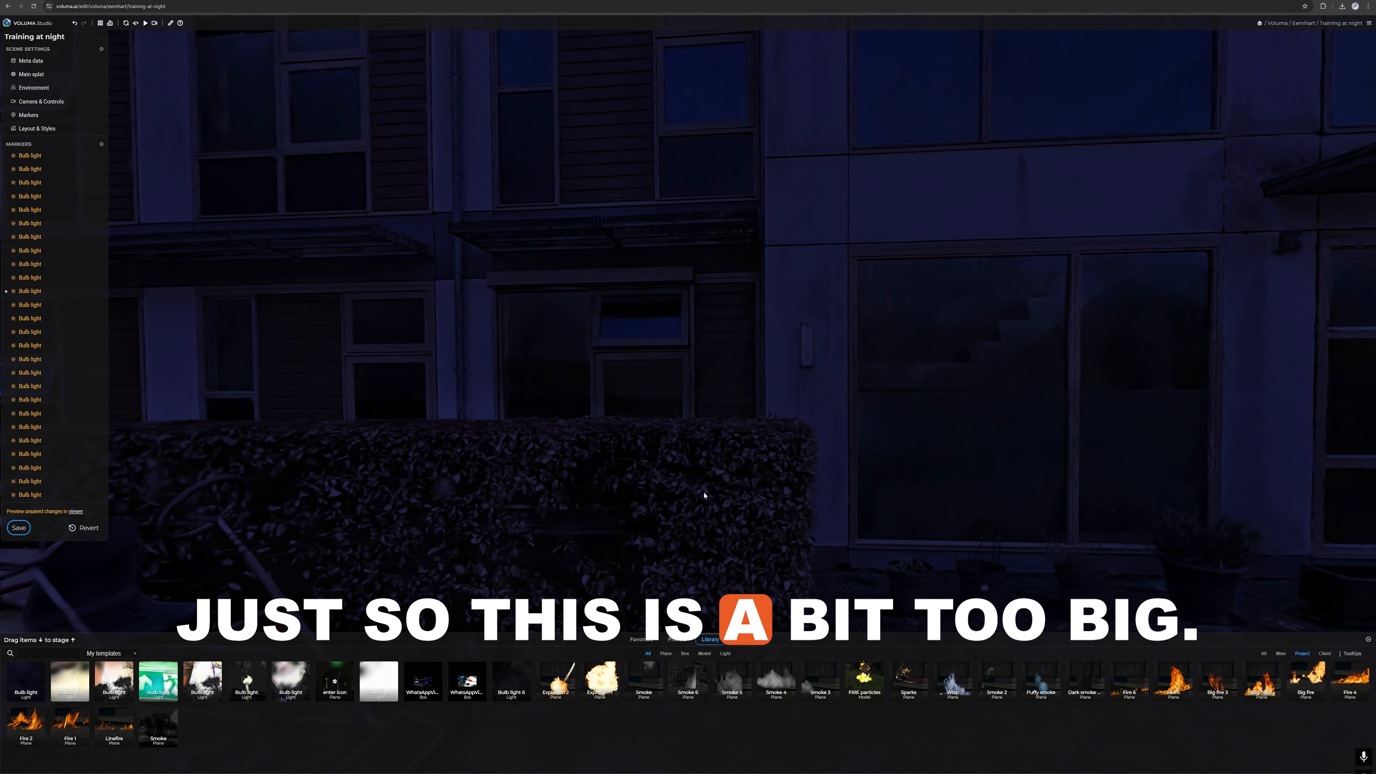
Step: Place small saved bulb lights on the wall lamp beside the large window and next to the green front door
left_click_drag(811, 341, 809, 340)
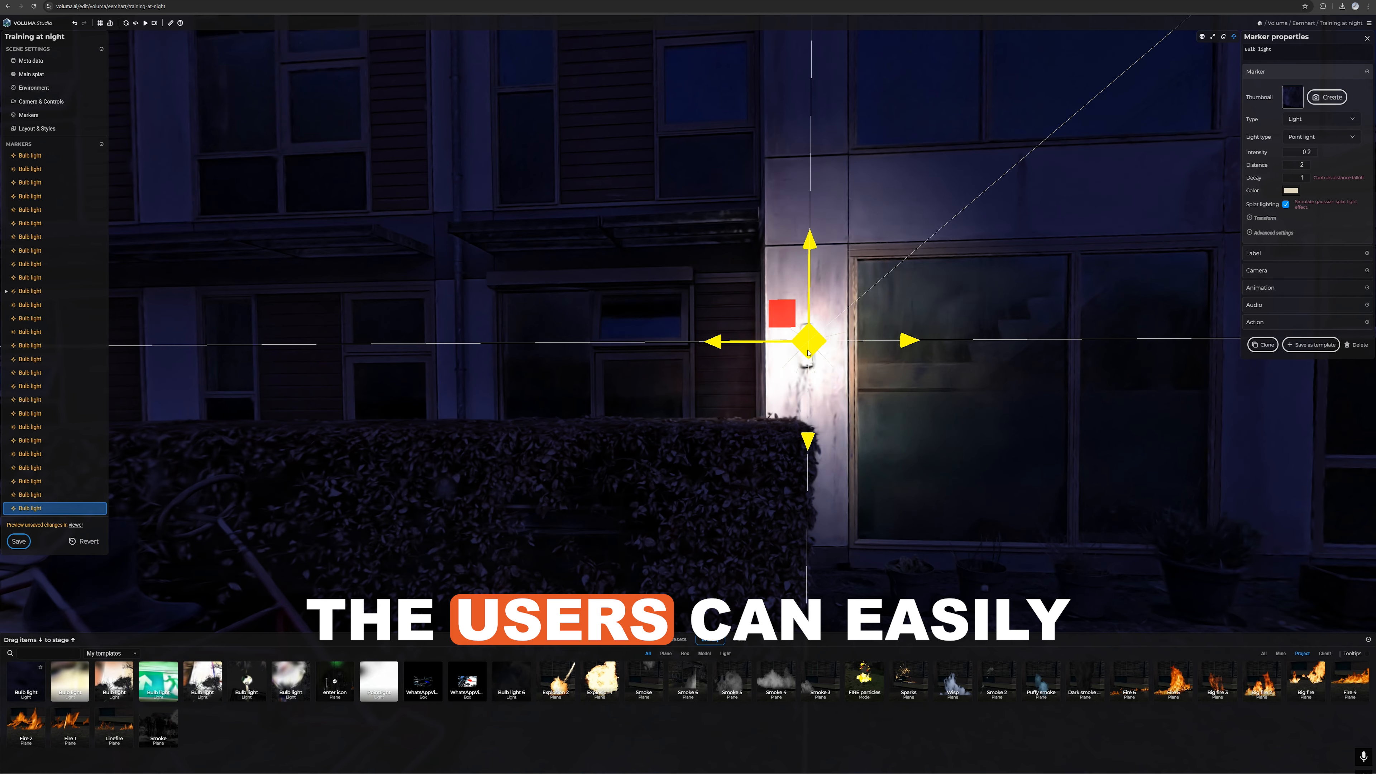
mouse_move(997, 272)
left_mouse_down()
mouse_move(1084, 257)
mouse_move(1023, 252)
mouse_move(1046, 270)
mouse_move(660, 347)
left_mouse_up()
key("w")
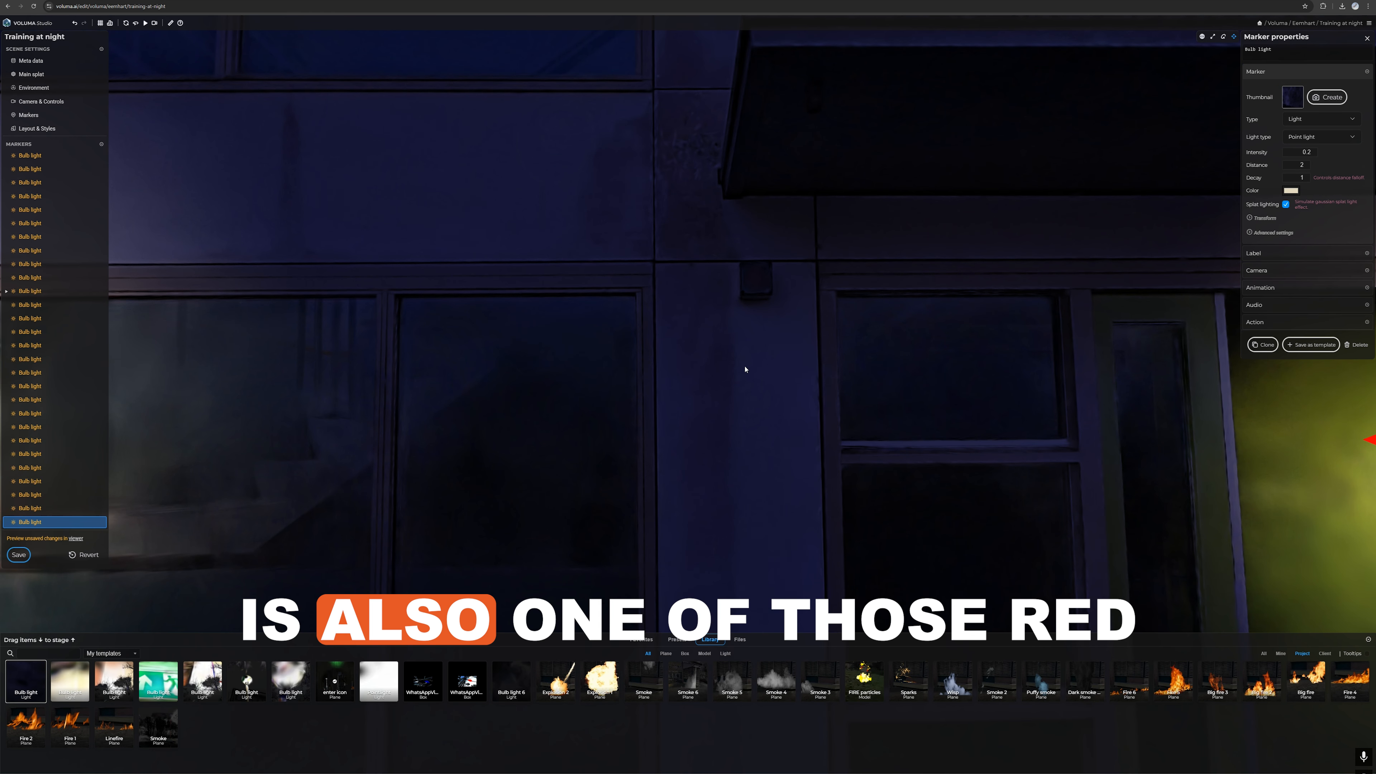
Step: Place a small bulb light on the wall box beside the door canopy, coloured red with distance 1 and decay 2
left_click_drag(729, 313, 737, 310)
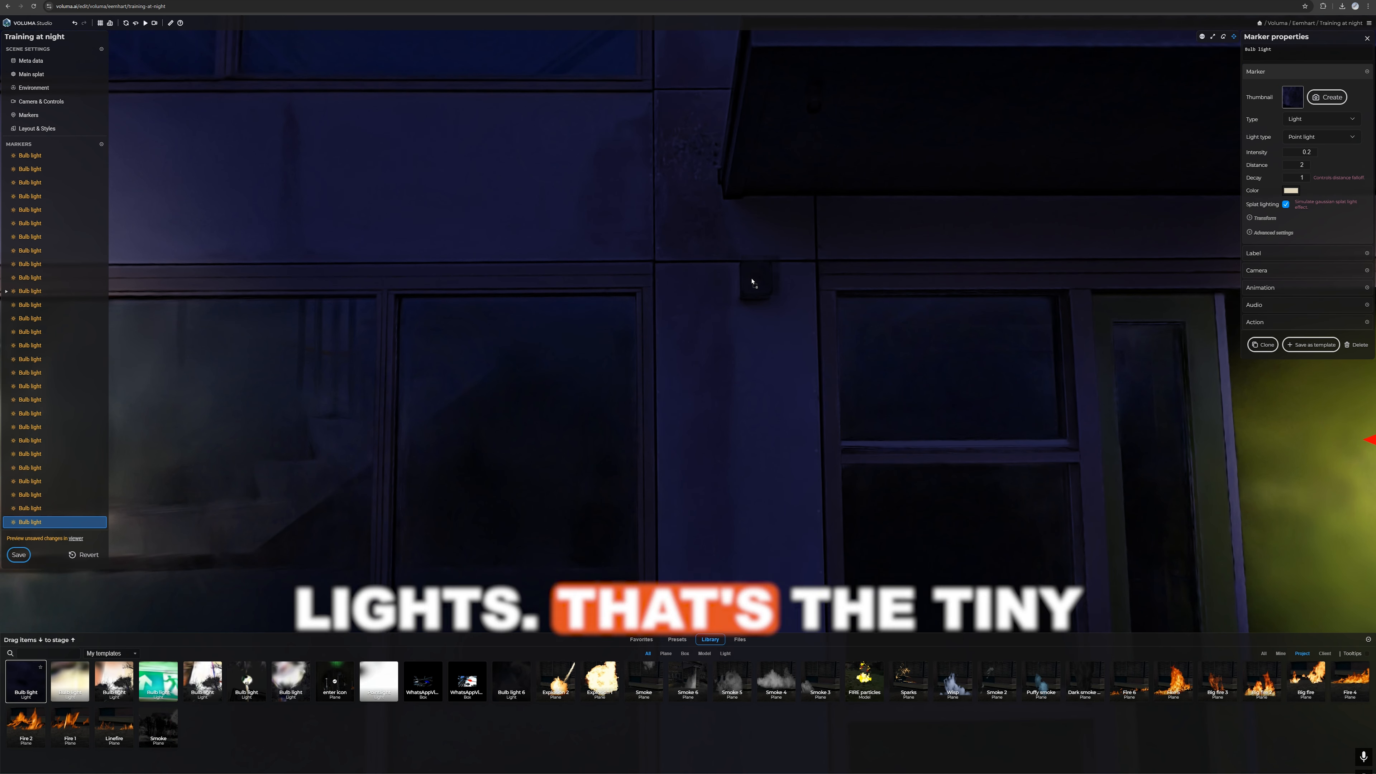
left_click(1291, 190)
left_click(1358, 205)
double_click(1302, 165)
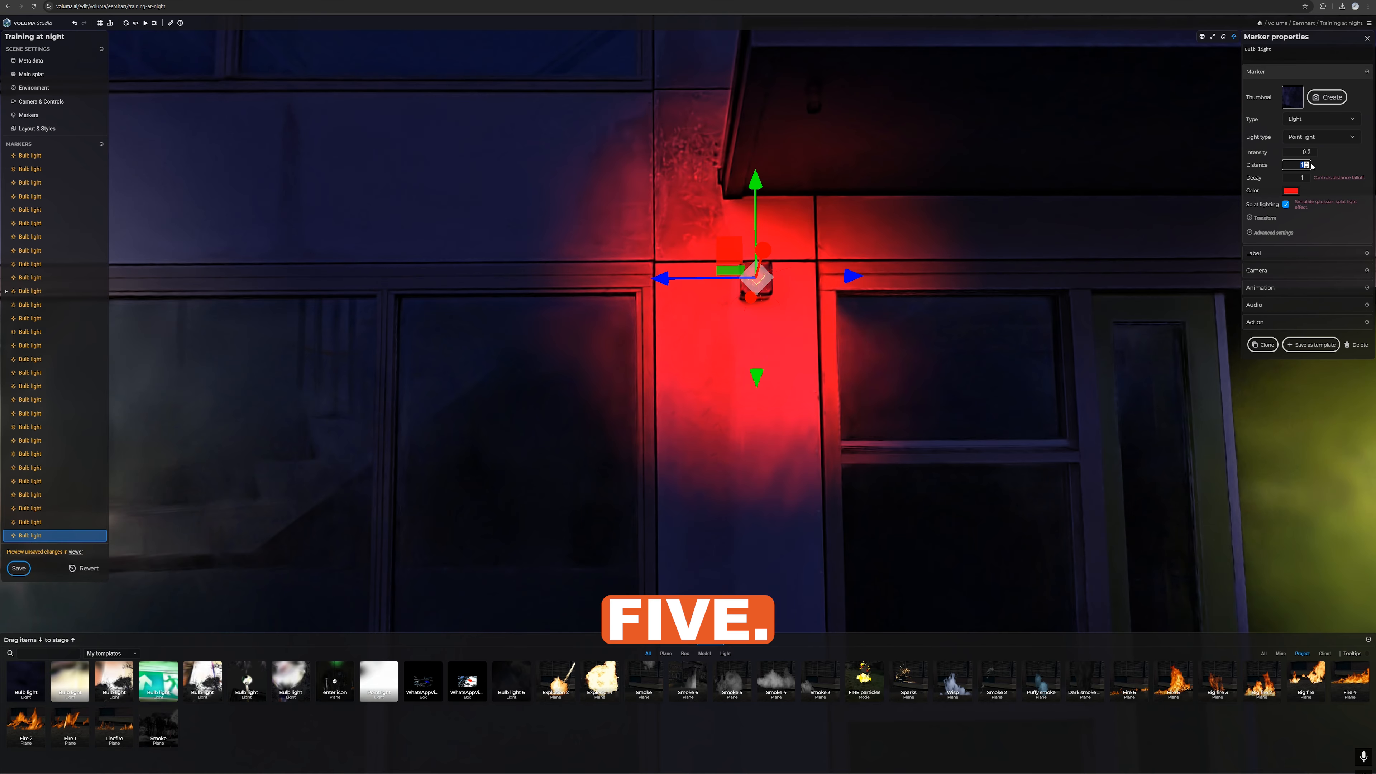
type(".5")
key("Tab")
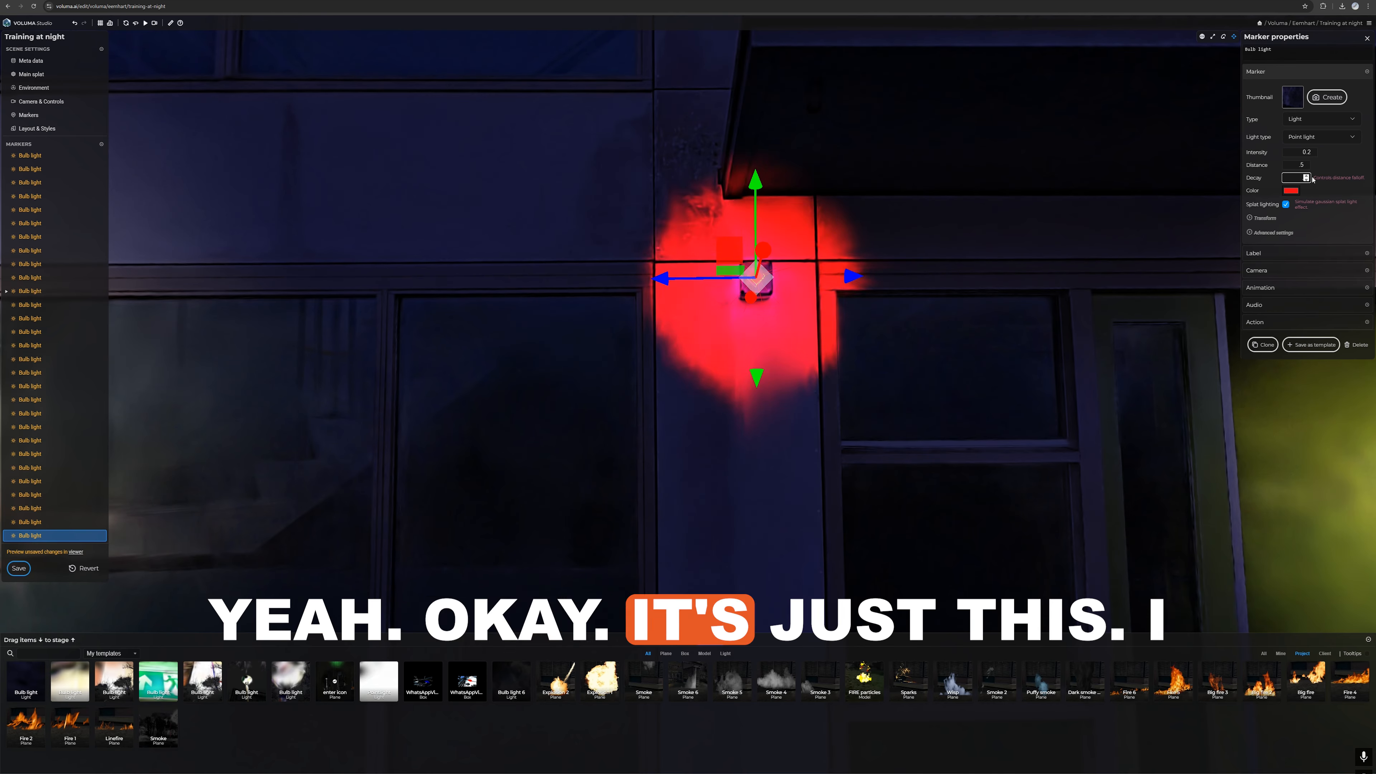
type("2")
key("BackSpace")
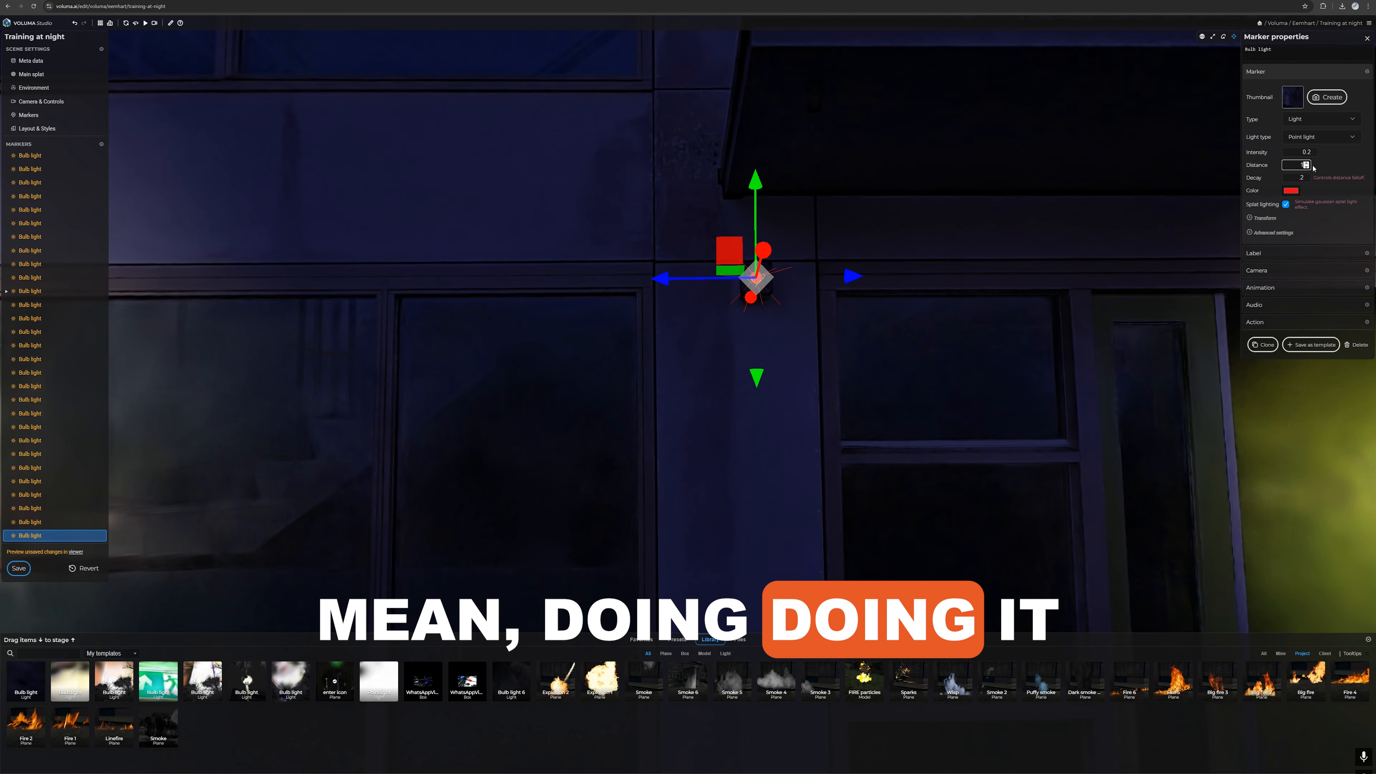
left_click(1335, 174)
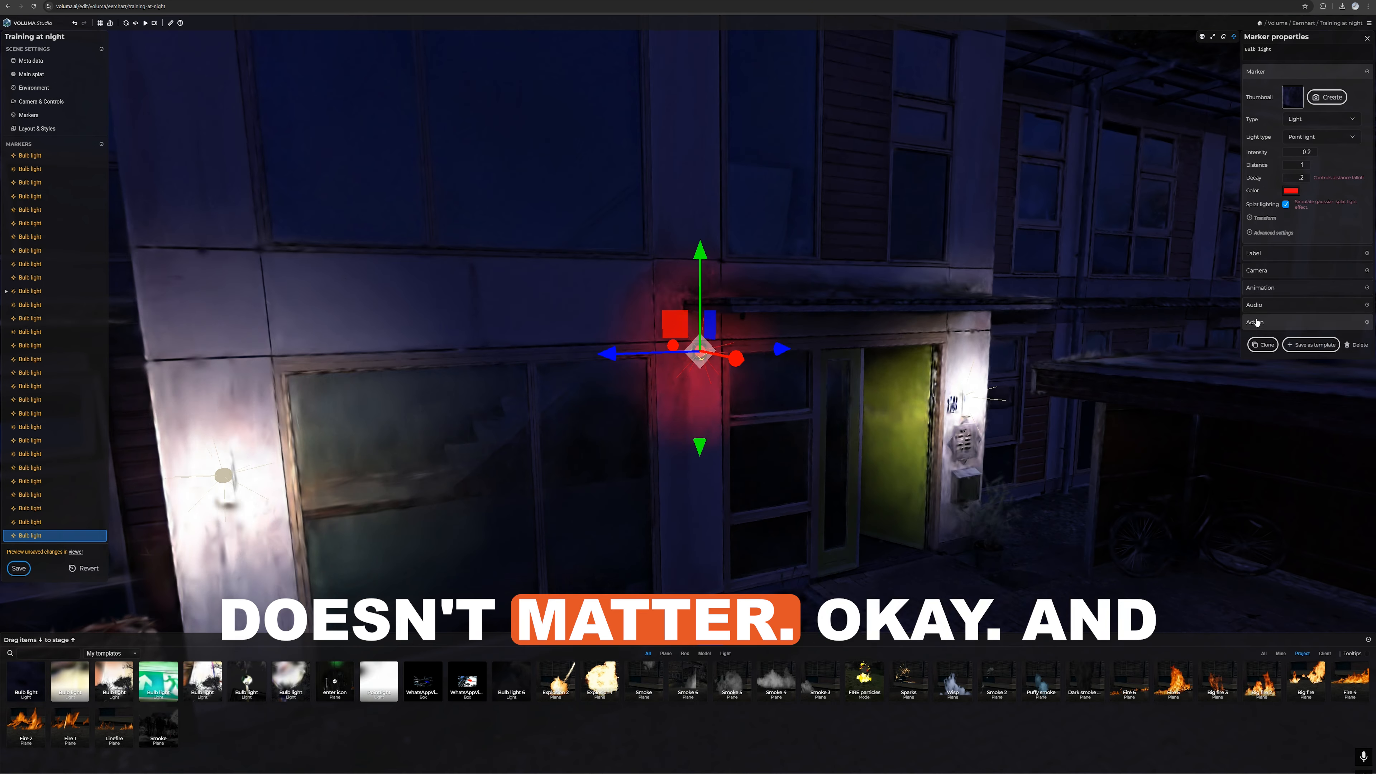
Step: Set up the focus and unfocus animation of the red light beside the door canopy
left_click(1264, 289)
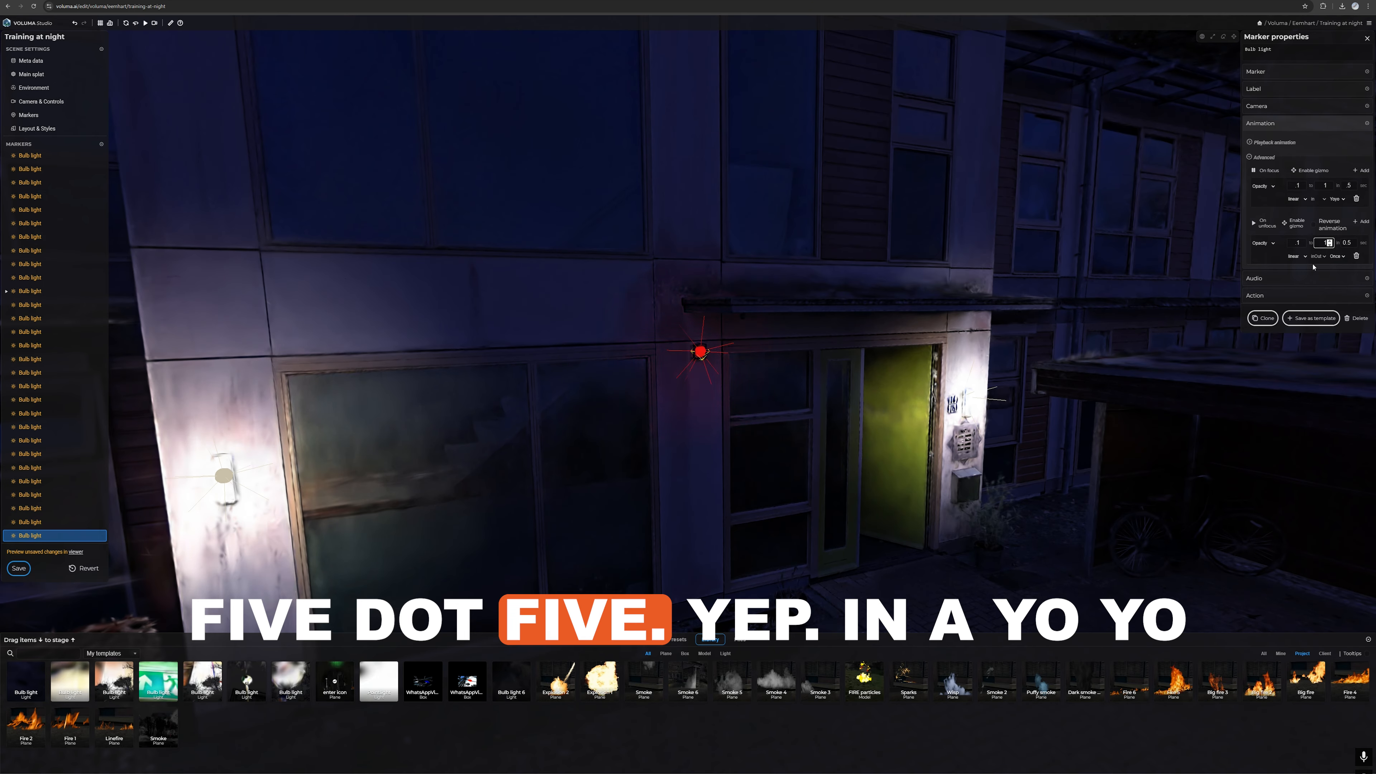
left_click(1337, 256)
left_click(1336, 274)
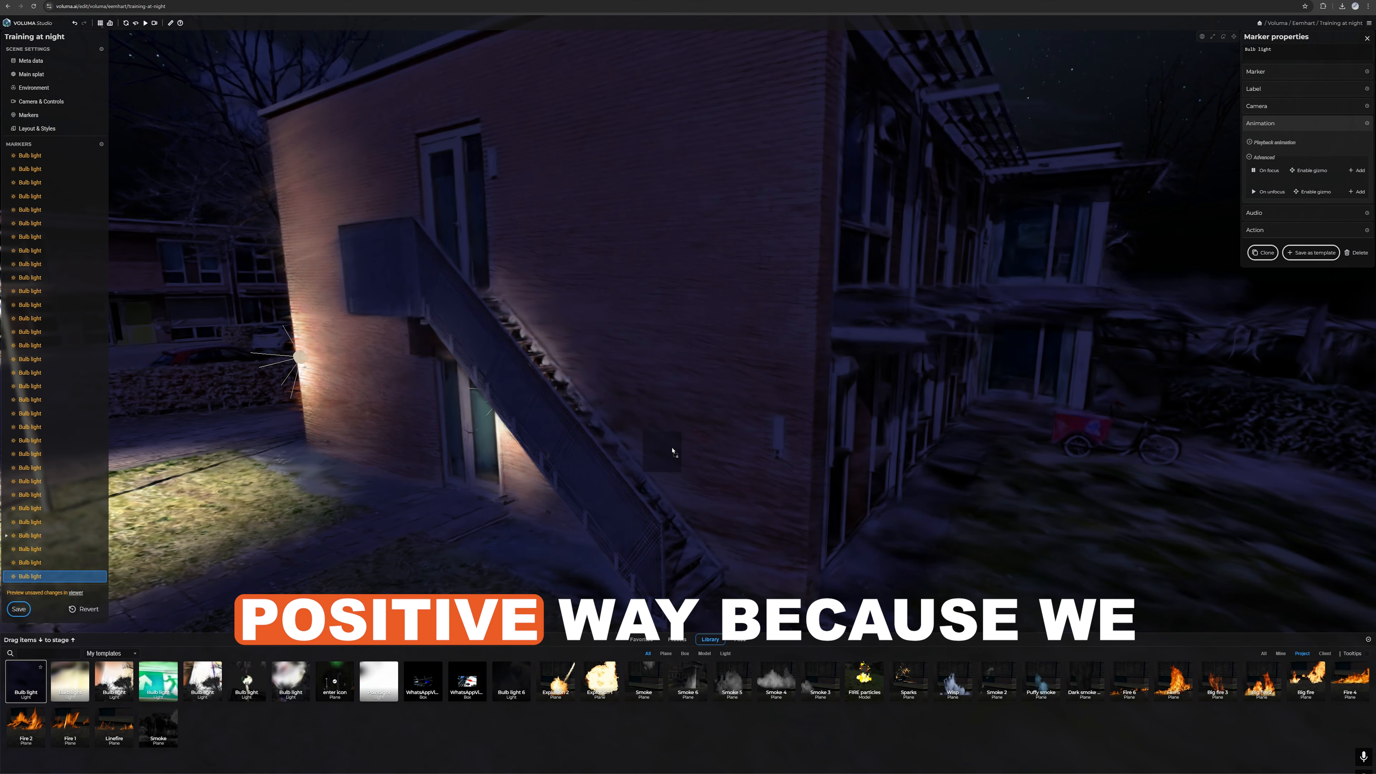
Step: Place small saved bulb lights on the wall lamps at the brick building's corner and beside the upper stair door
left_click_drag(780, 434, 780, 432)
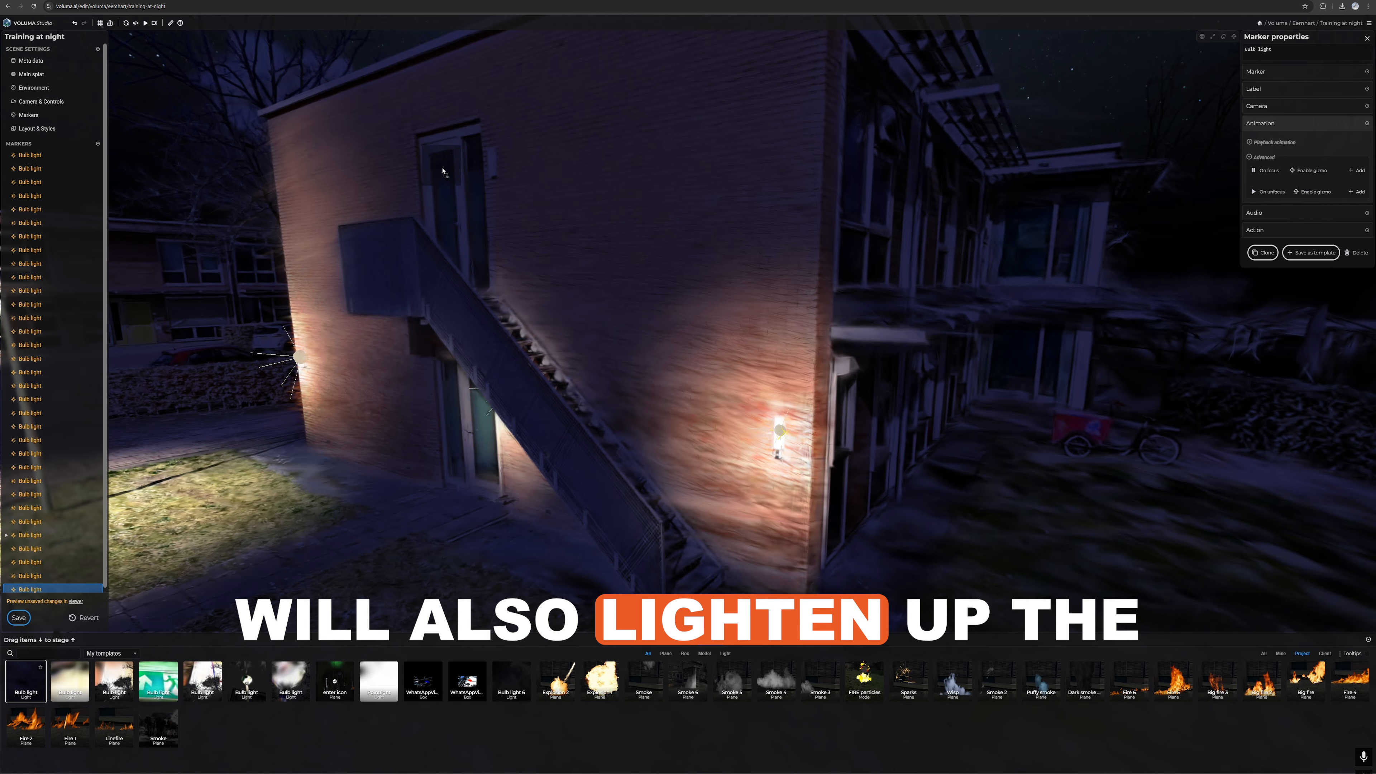
left_click_drag(507, 167, 495, 163)
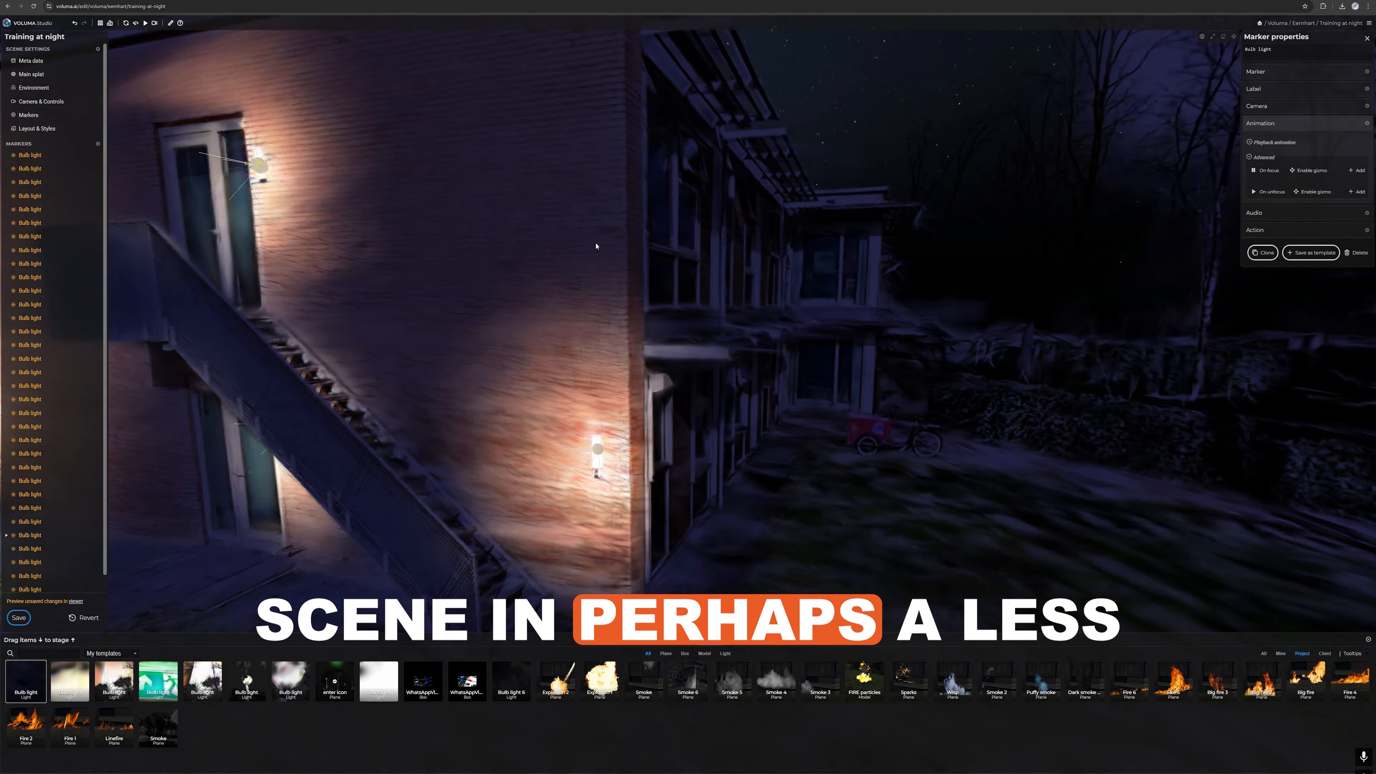
left_click_drag(595, 246, 572, 267)
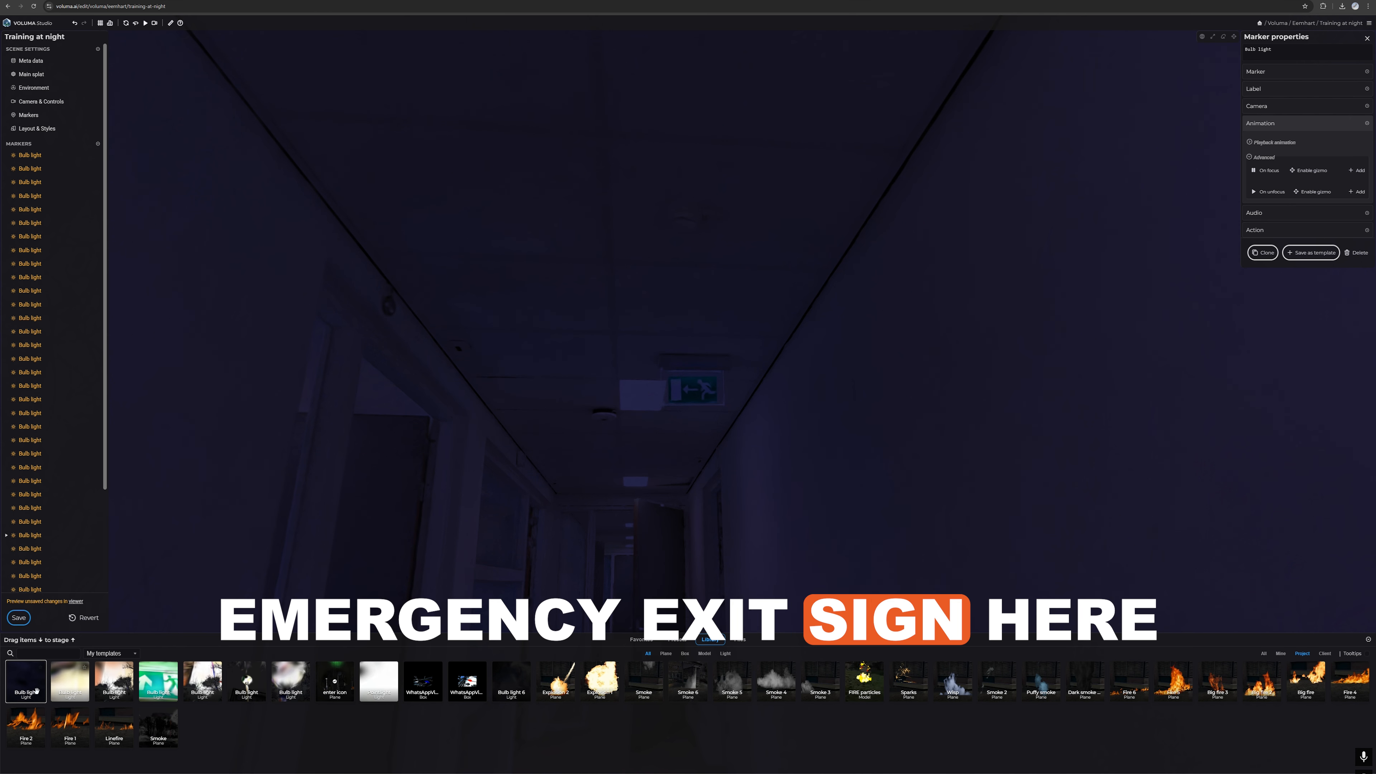
Step: Place a small saved bulb light on the corridor's emergency exit sign and change its colour to green
left_click_drag(36, 691, 521, 477)
left_click_drag(693, 373, 693, 373)
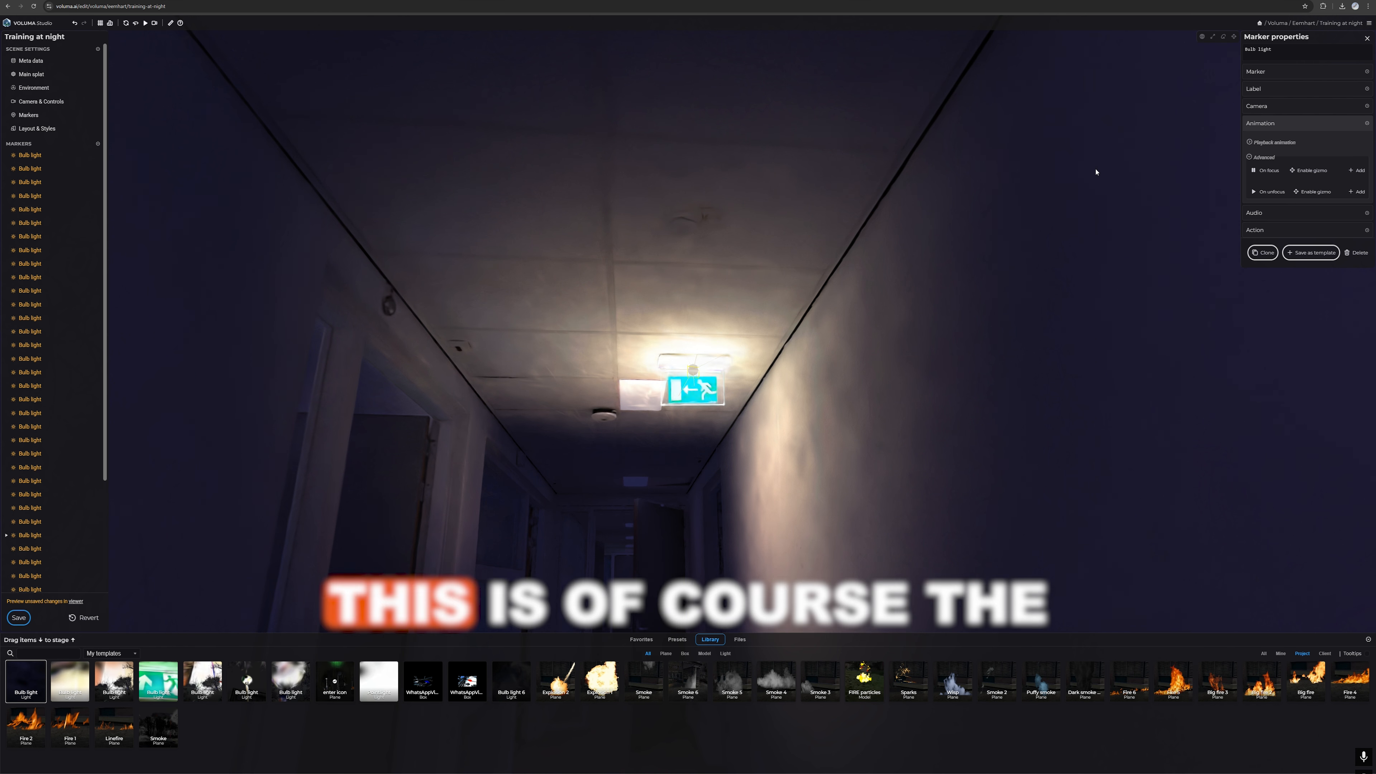
left_click(1268, 76)
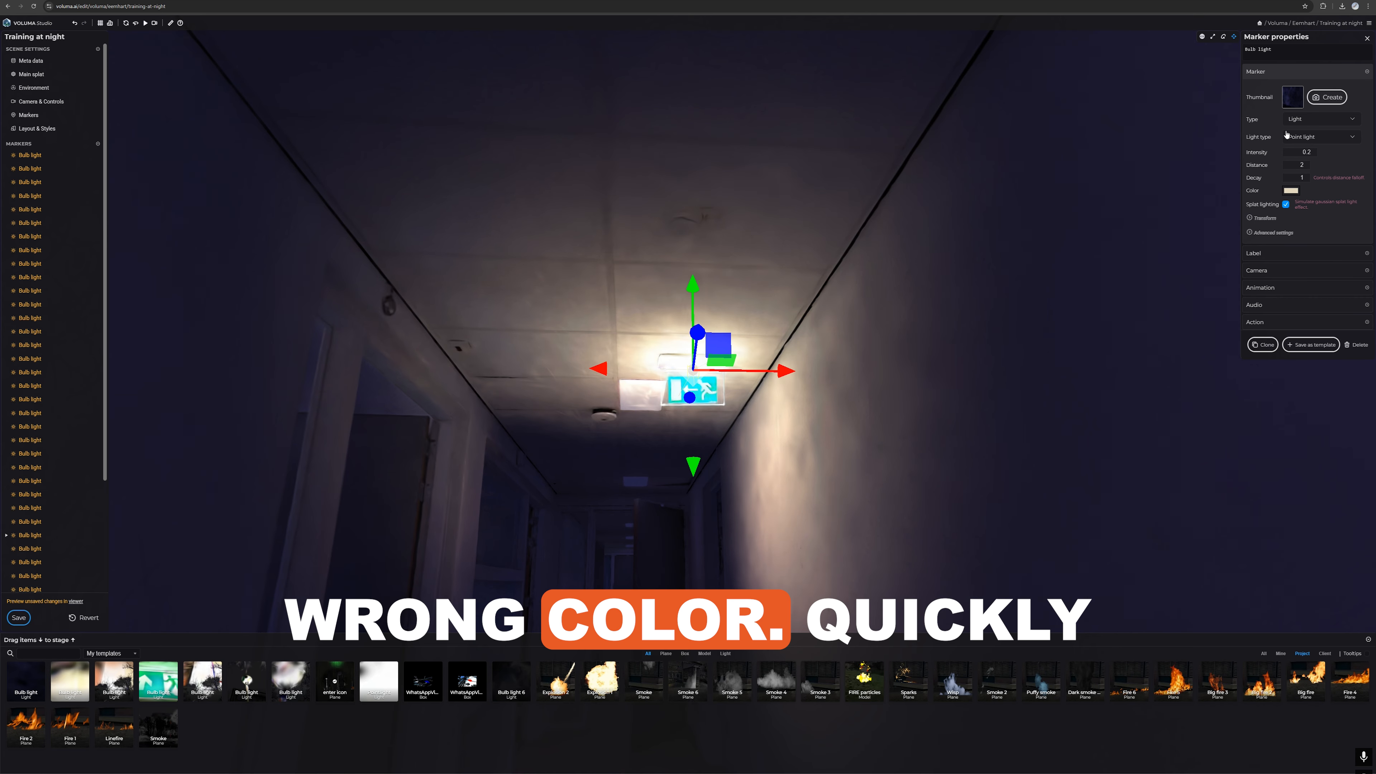
left_click(1291, 191)
left_click(1321, 244)
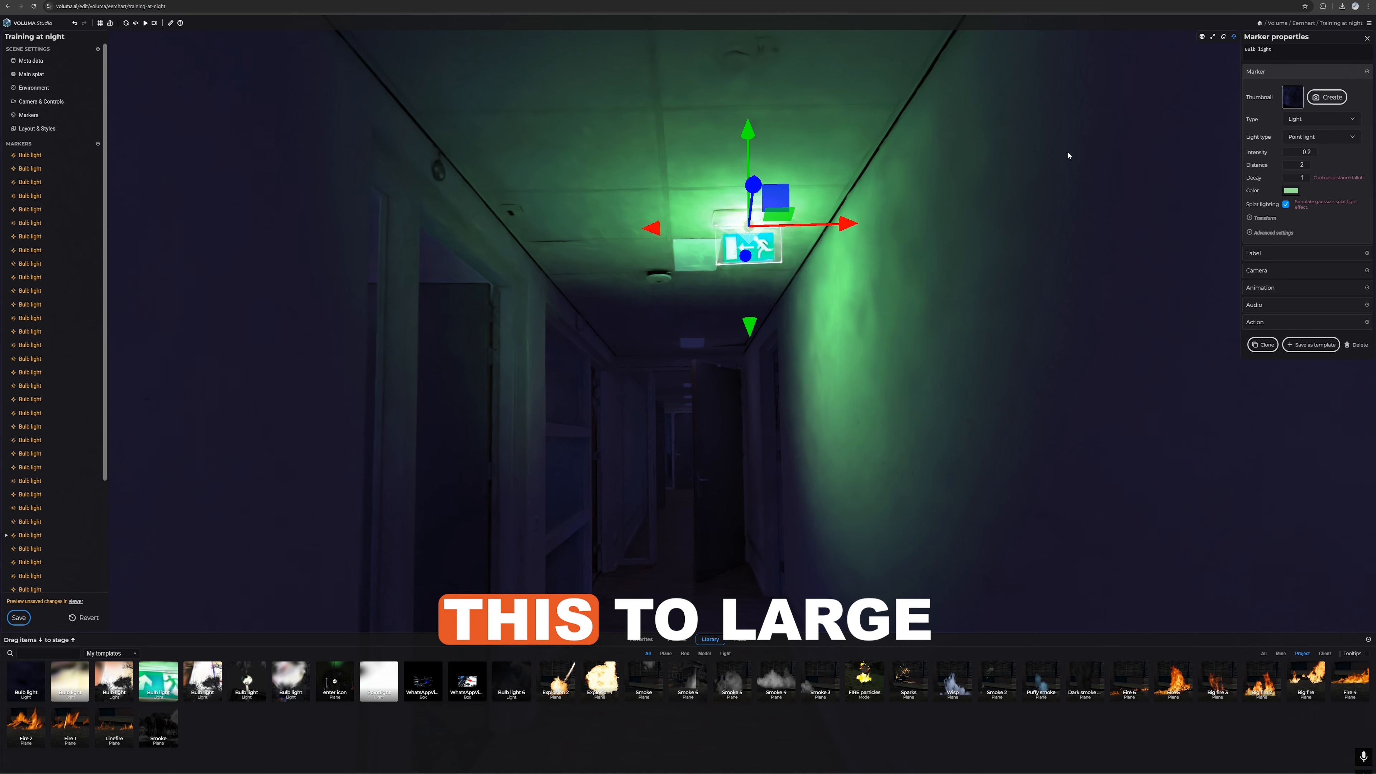
Step: Adjust the green exit sign light to a distance of 2 and a decay of 0.5
type("1")
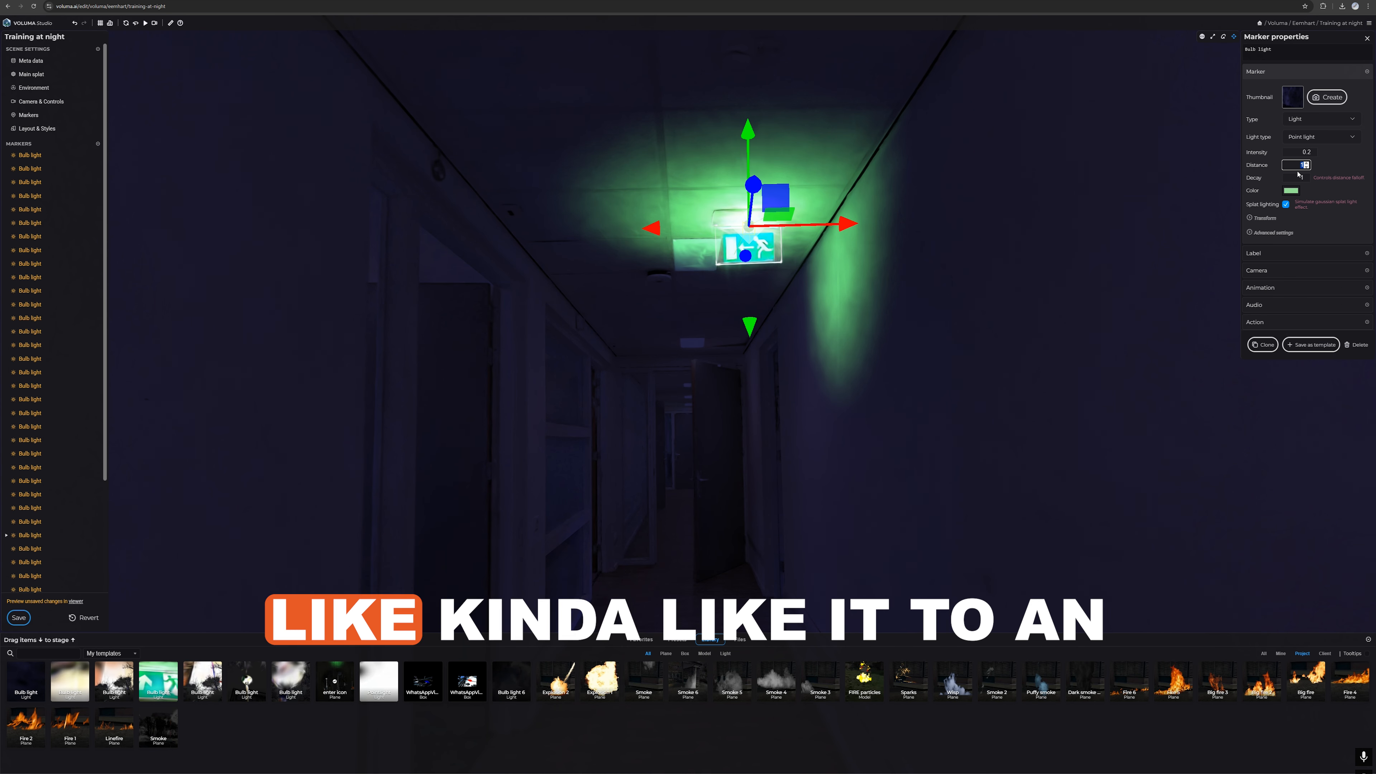
type("2")
left_click_drag(1298, 178, 1318, 180)
type(".2")
key("BackSpace")
type("5")
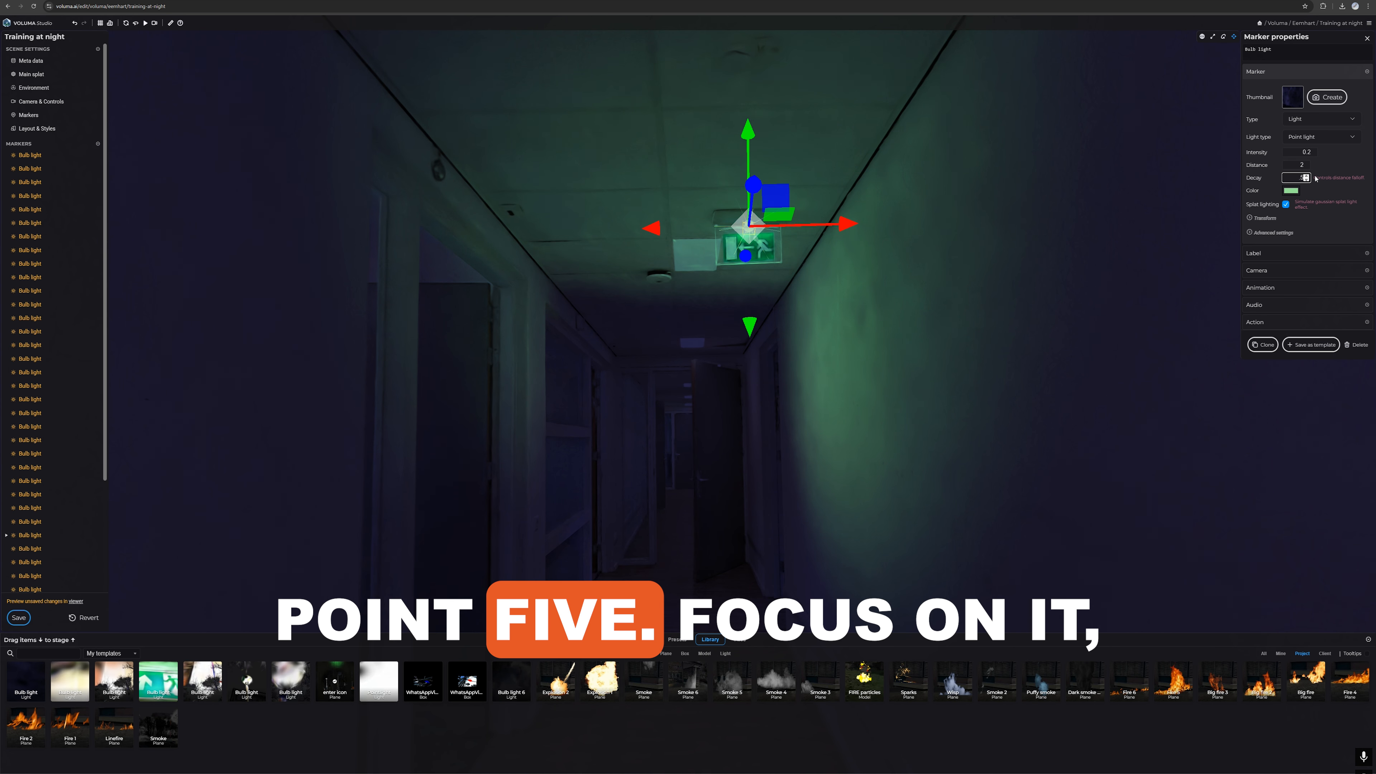